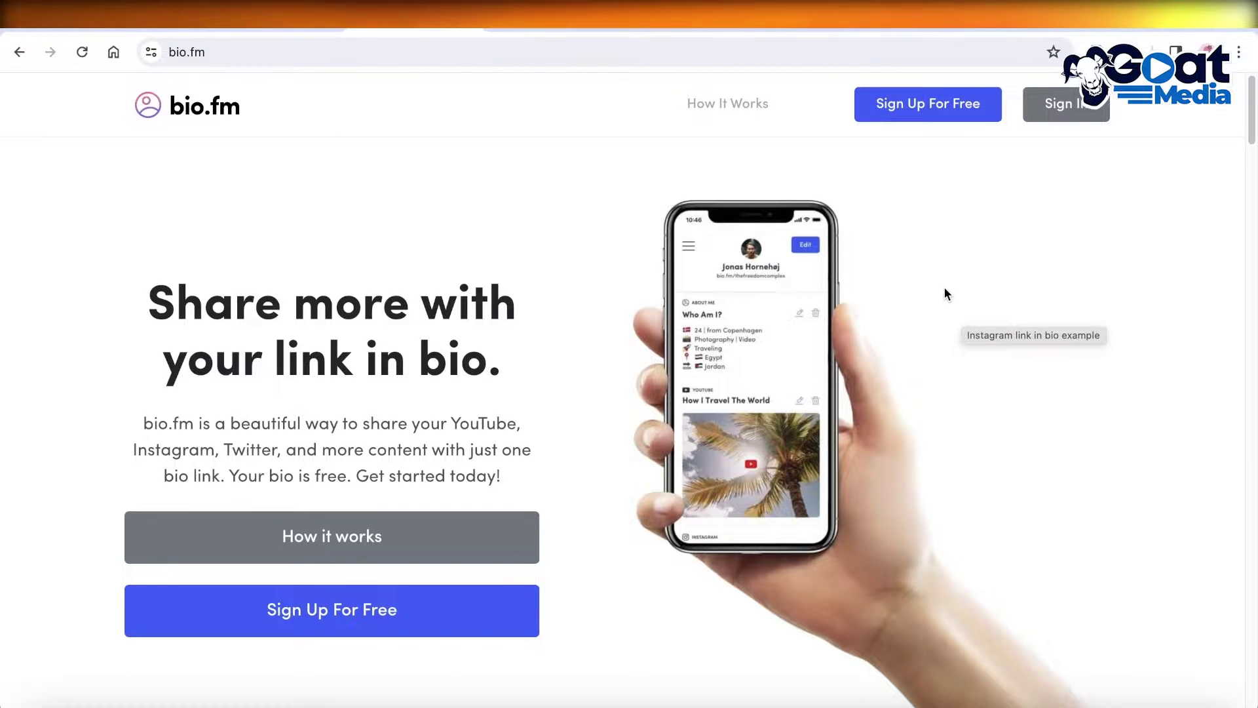
Look over the bio.fm homepage features and go to its free sign-up page
{"action": "scroll", "coordinate": [973, 271], "scroll_direction": "down", "scroll_amount": 2}
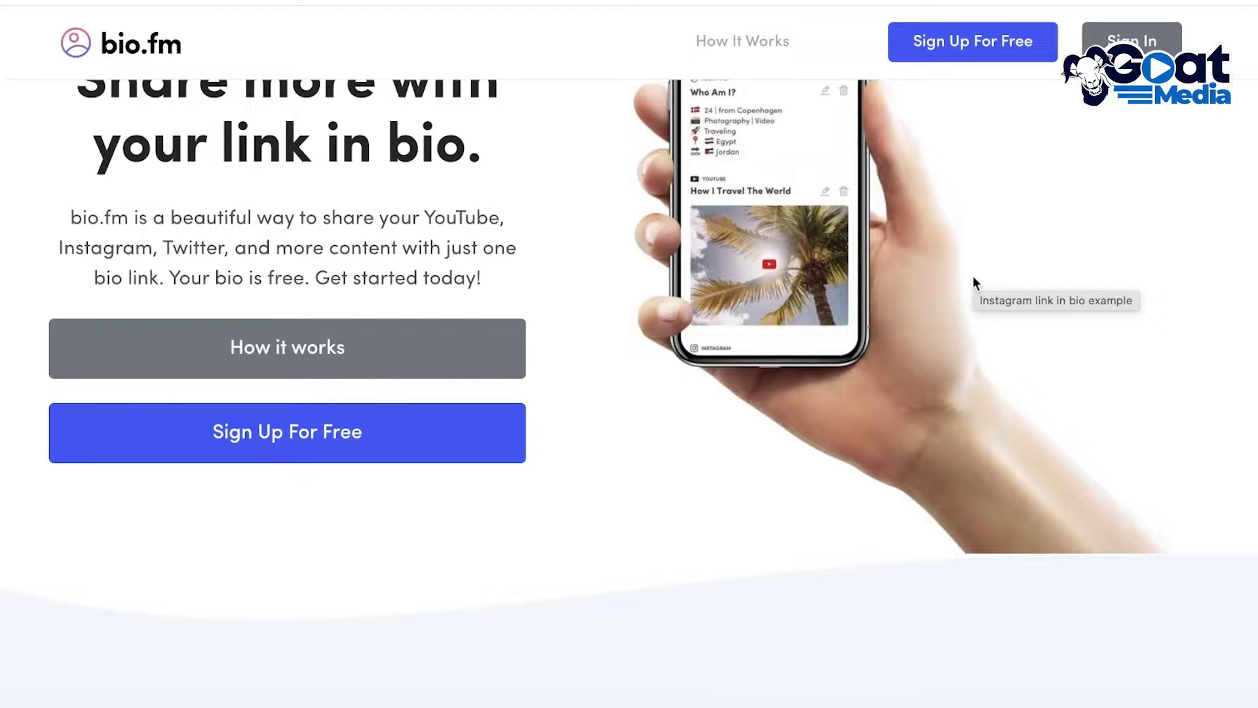
{"action": "scroll", "coordinate": [973, 280], "scroll_direction": "down", "scroll_amount": 4}
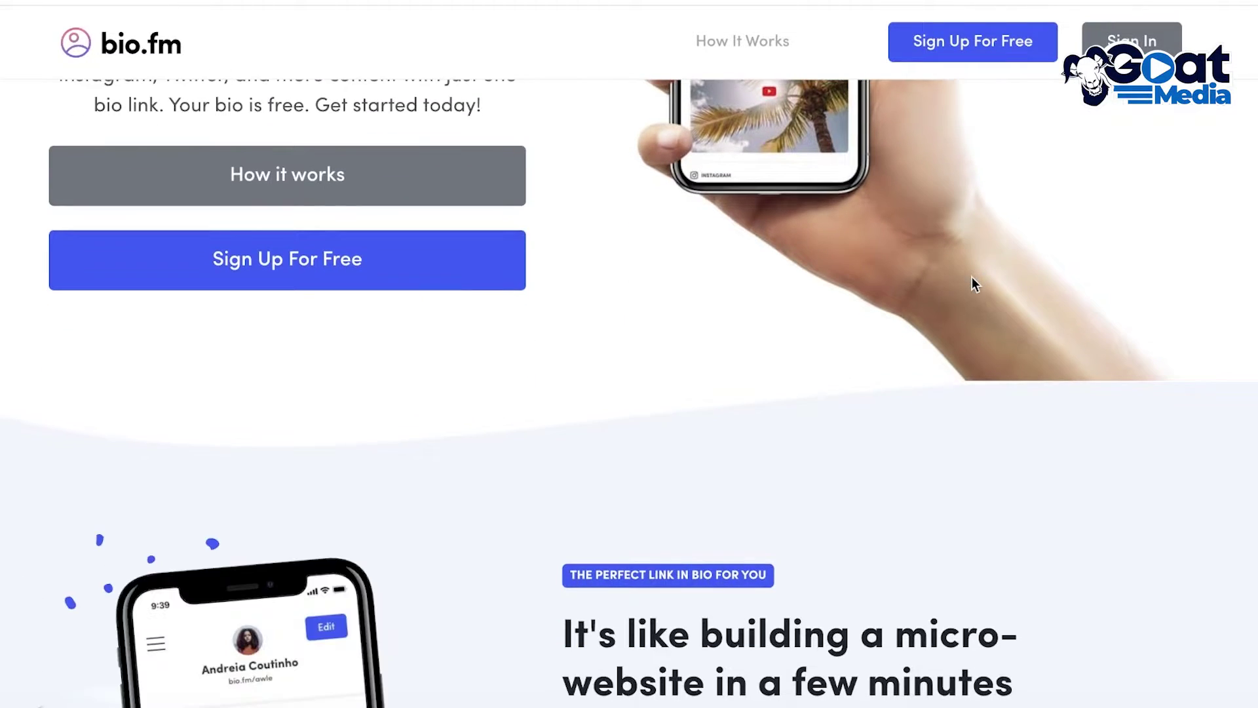
{"action": "scroll", "coordinate": [973, 276], "scroll_direction": "down", "scroll_amount": 8}
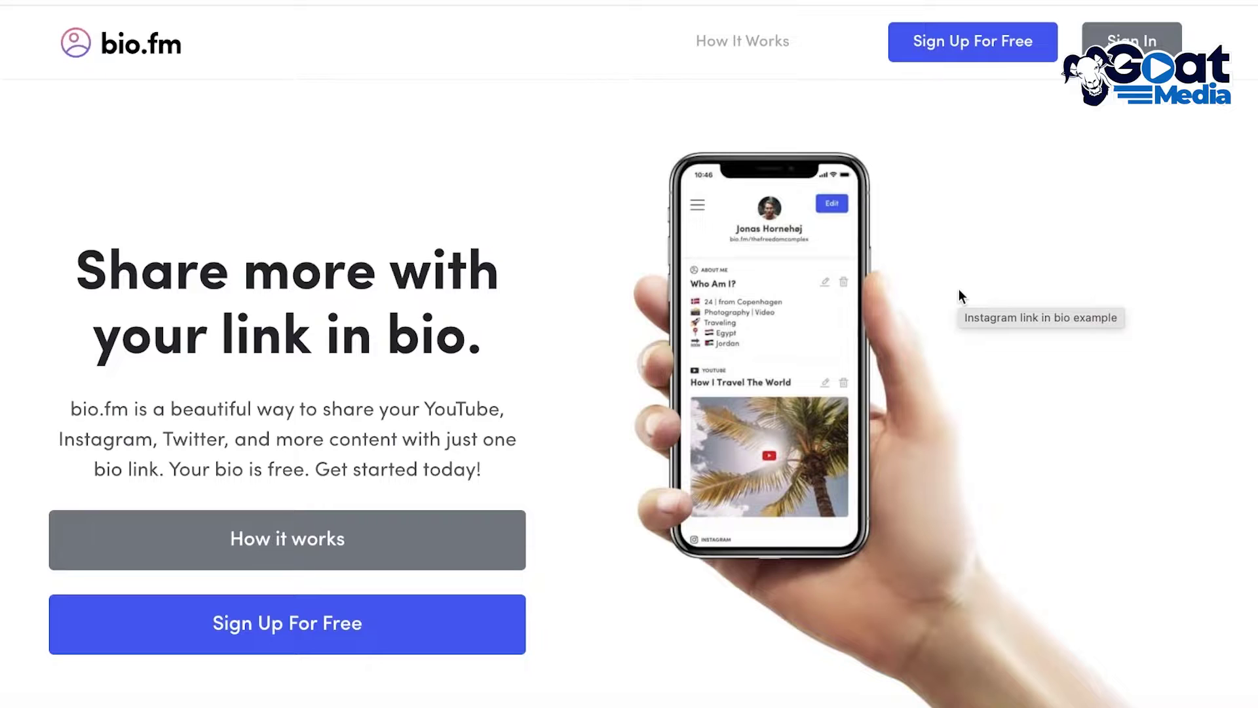
{"action": "scroll", "coordinate": [958, 296], "scroll_direction": "down", "scroll_amount": 5}
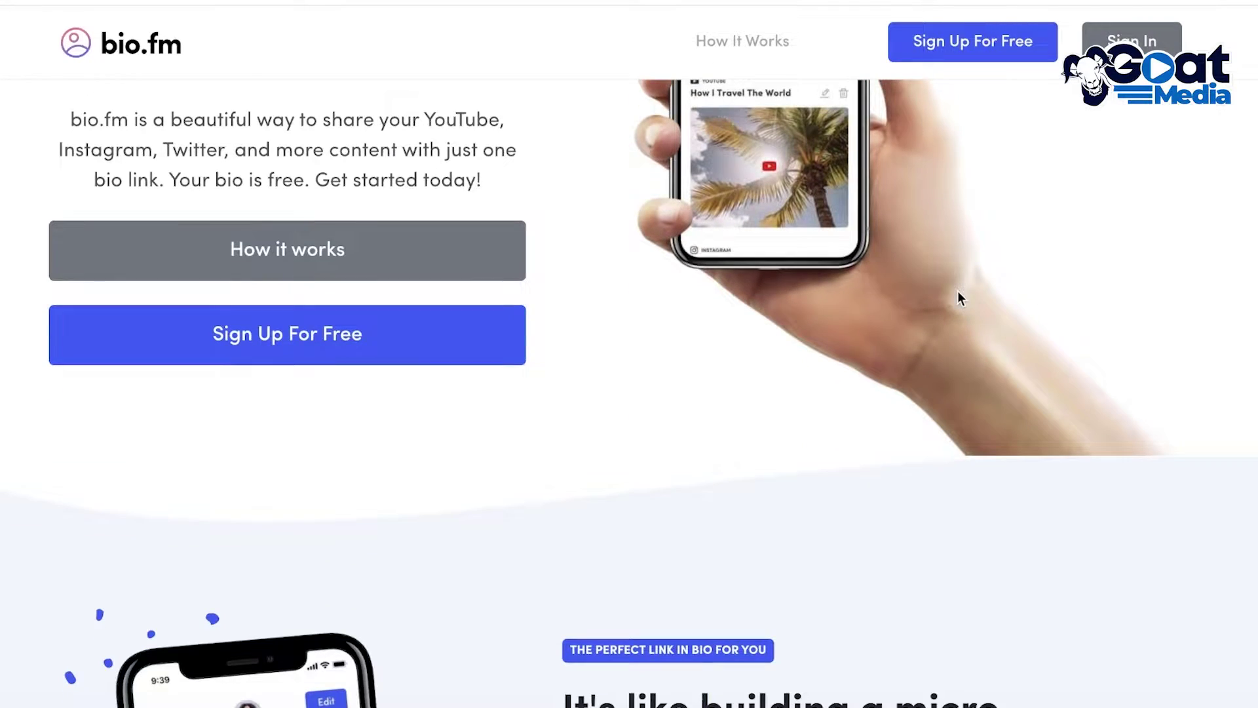
{"action": "scroll", "coordinate": [959, 296], "scroll_direction": "up", "scroll_amount": 5}
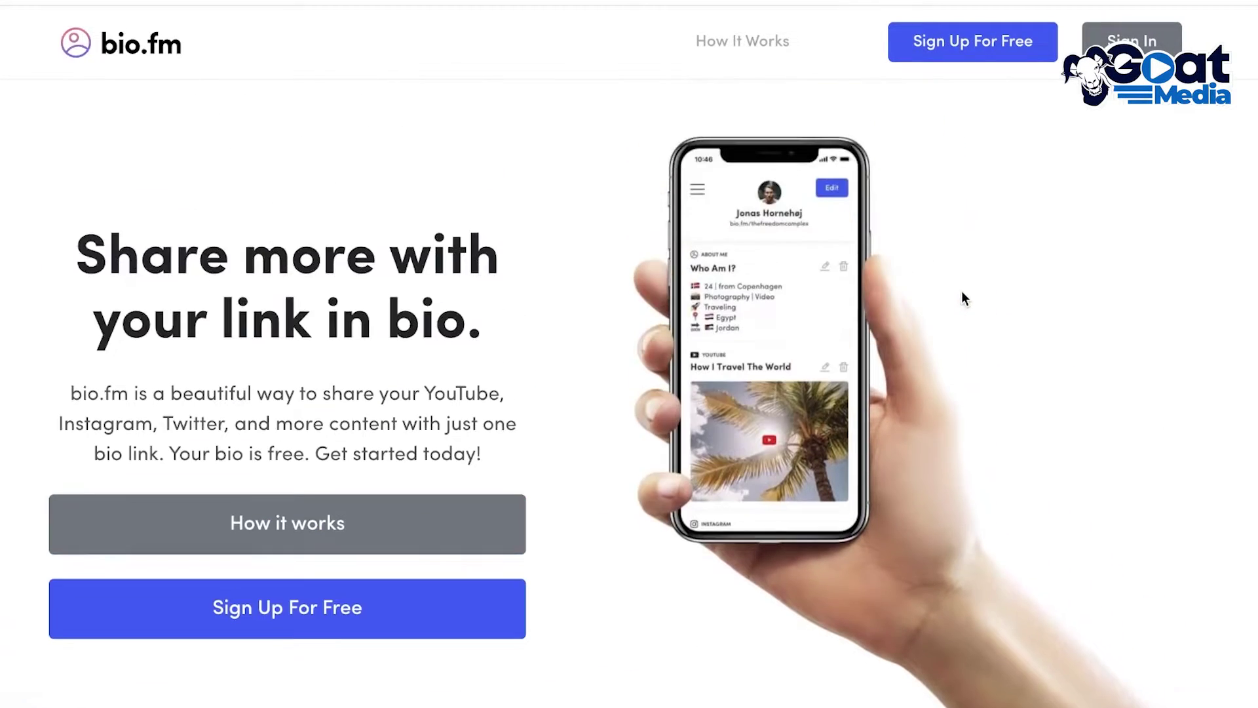
{"action": "scroll", "coordinate": [963, 298], "scroll_direction": "down", "scroll_amount": 6}
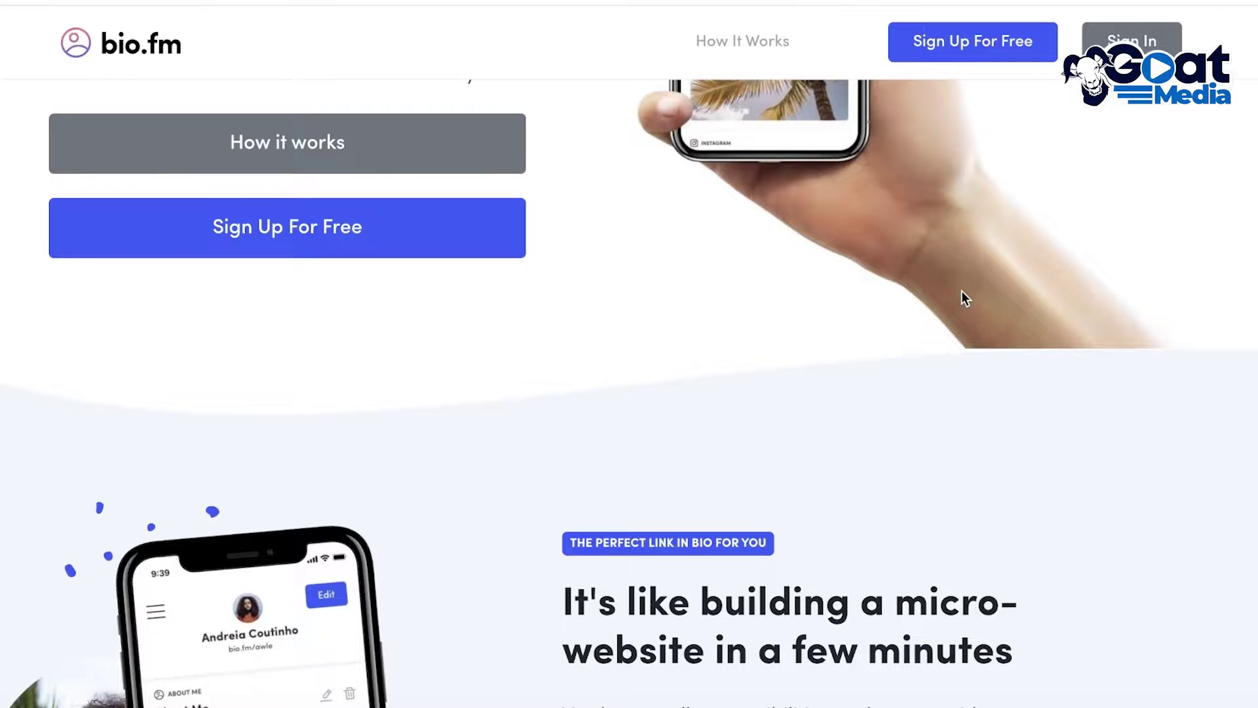
{"action": "scroll", "coordinate": [962, 298], "scroll_direction": "down", "scroll_amount": 15}
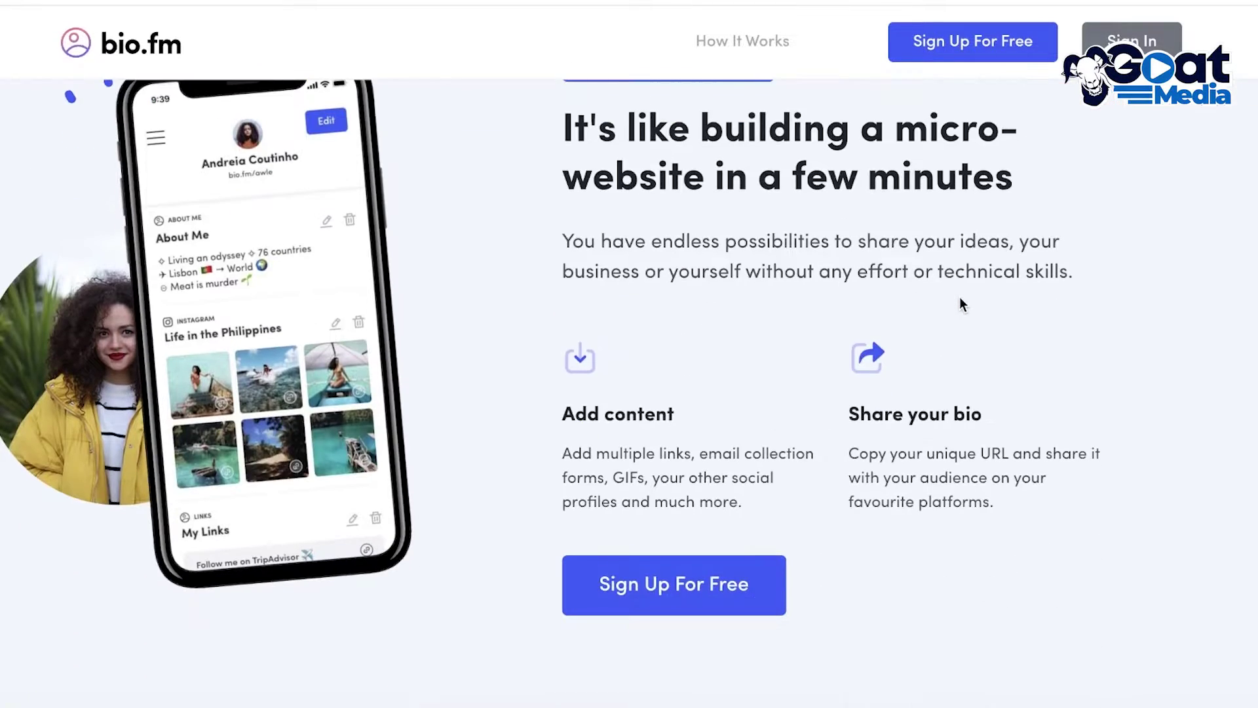
{"action": "scroll", "coordinate": [961, 303], "scroll_direction": "up", "scroll_amount": 14}
{"action": "scroll", "coordinate": [961, 304], "scroll_direction": "down", "scroll_amount": 3}
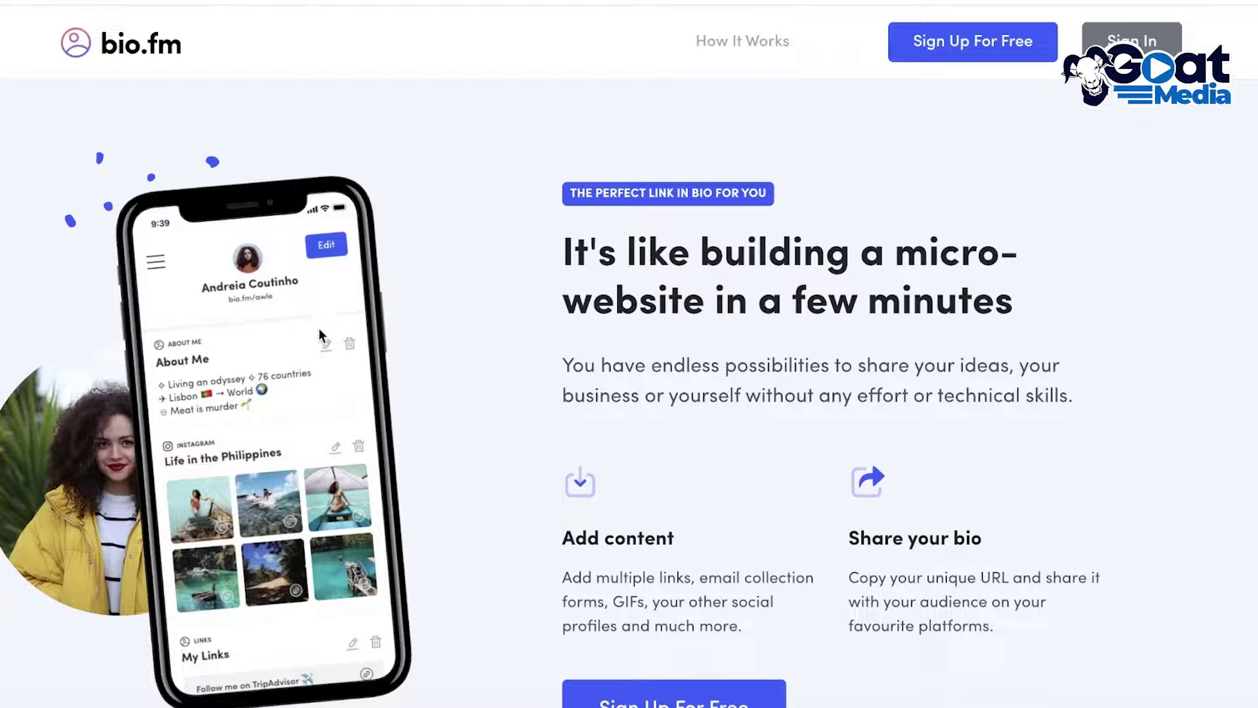
{"action": "scroll", "coordinate": [722, 324], "scroll_direction": "down", "scroll_amount": 1}
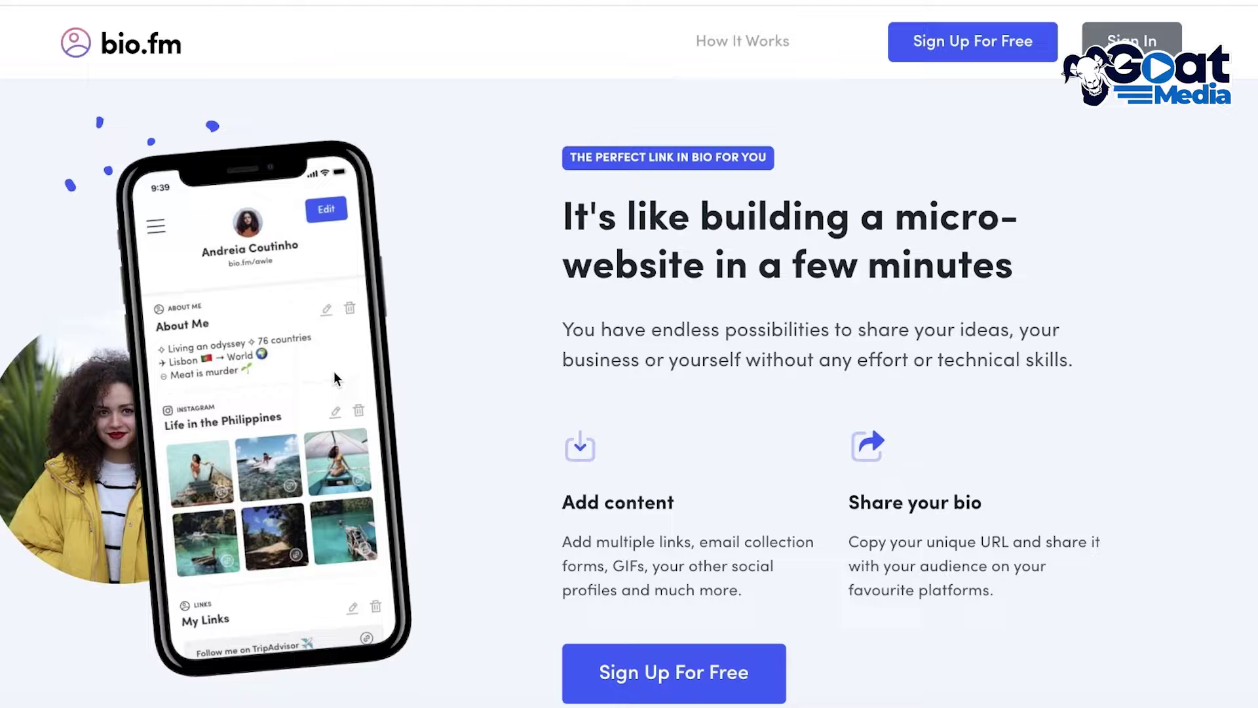
{"action": "scroll", "coordinate": [336, 378], "scroll_direction": "down", "scroll_amount": 1}
{"action": "scroll", "coordinate": [335, 378], "scroll_direction": "down", "scroll_amount": 10}
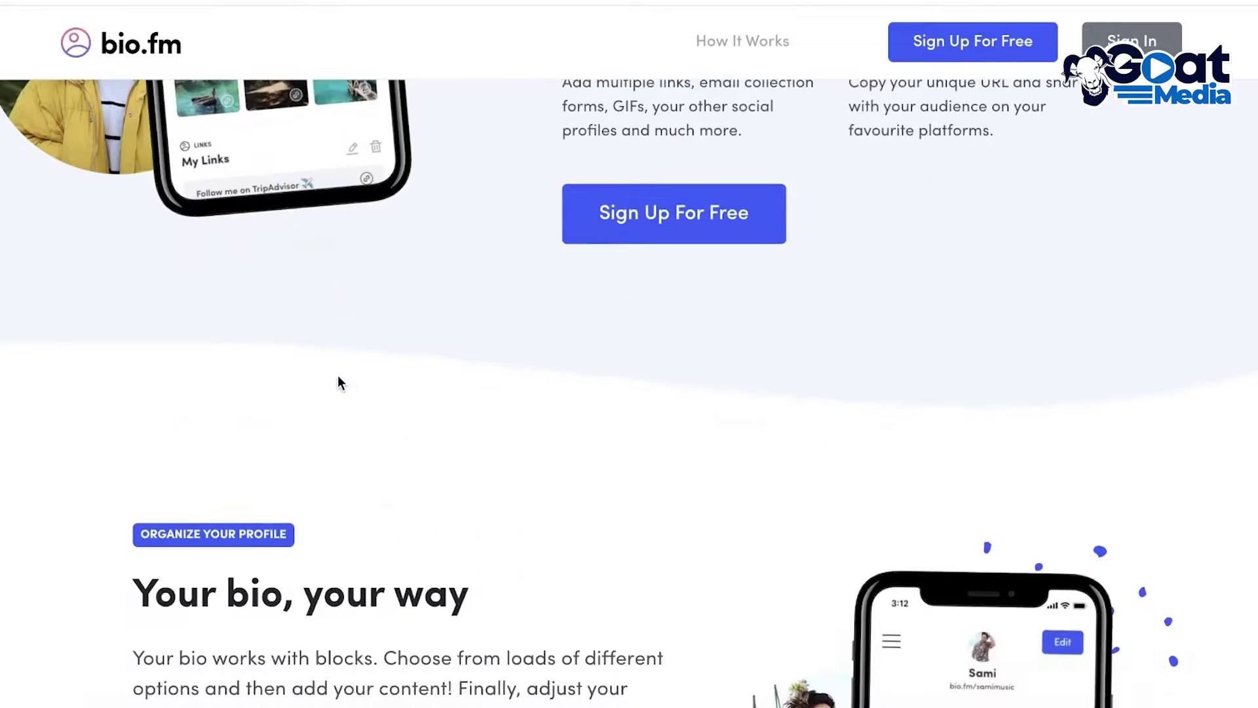
{"action": "scroll", "coordinate": [337, 383], "scroll_direction": "down", "scroll_amount": 10}
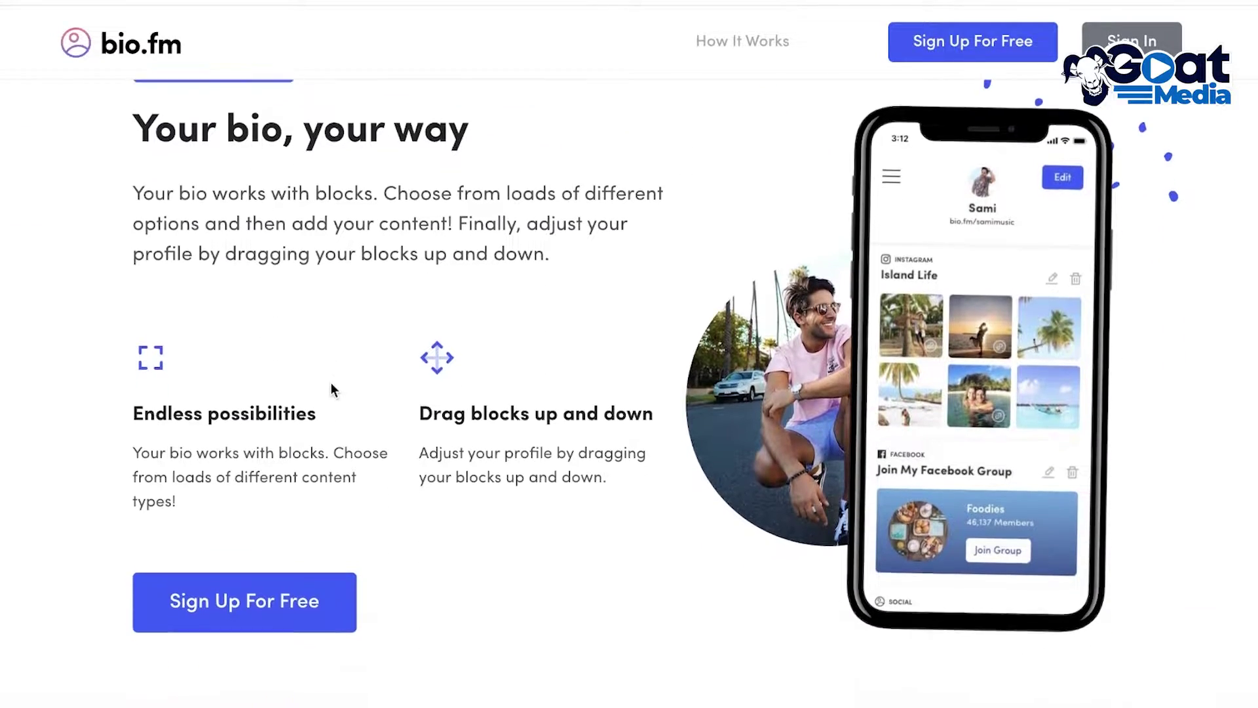
{"action": "scroll", "coordinate": [315, 387], "scroll_direction": "down", "scroll_amount": 5}
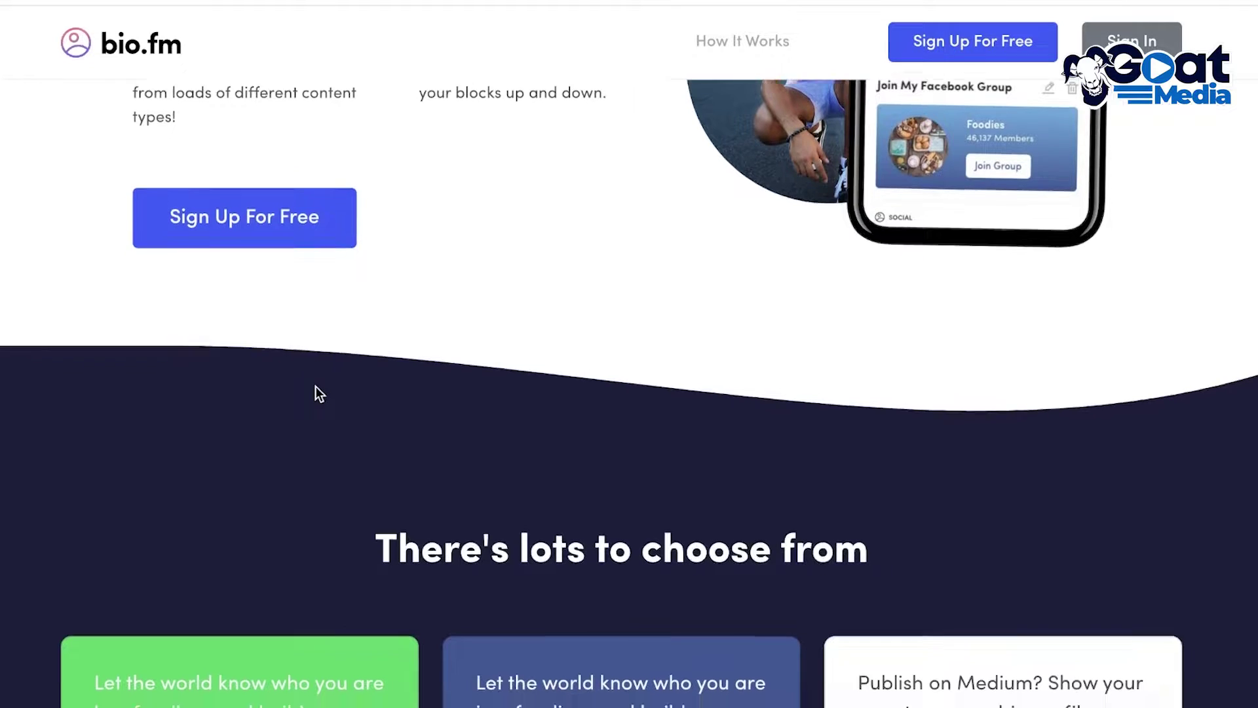
{"action": "scroll", "coordinate": [313, 389], "scroll_direction": "up", "scroll_amount": 10}
{"action": "scroll", "coordinate": [310, 388], "scroll_direction": "up", "scroll_amount": 10}
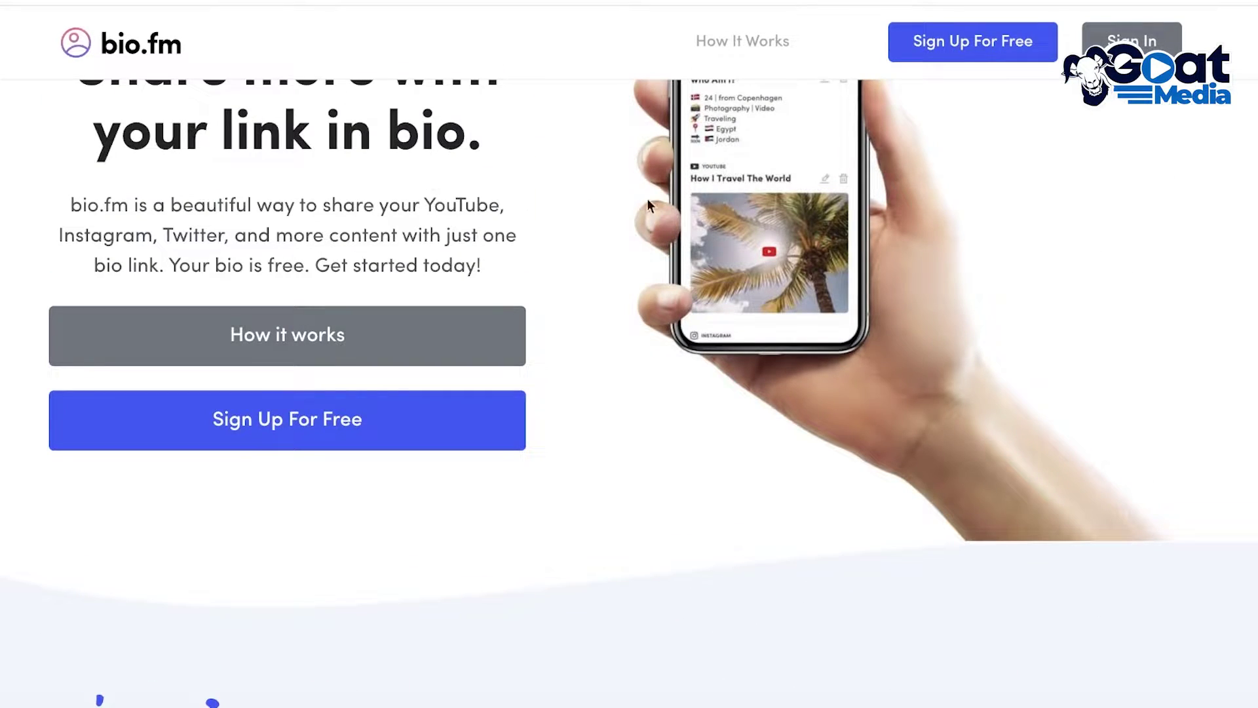
{"action": "left_click", "coordinate": [988, 43]}
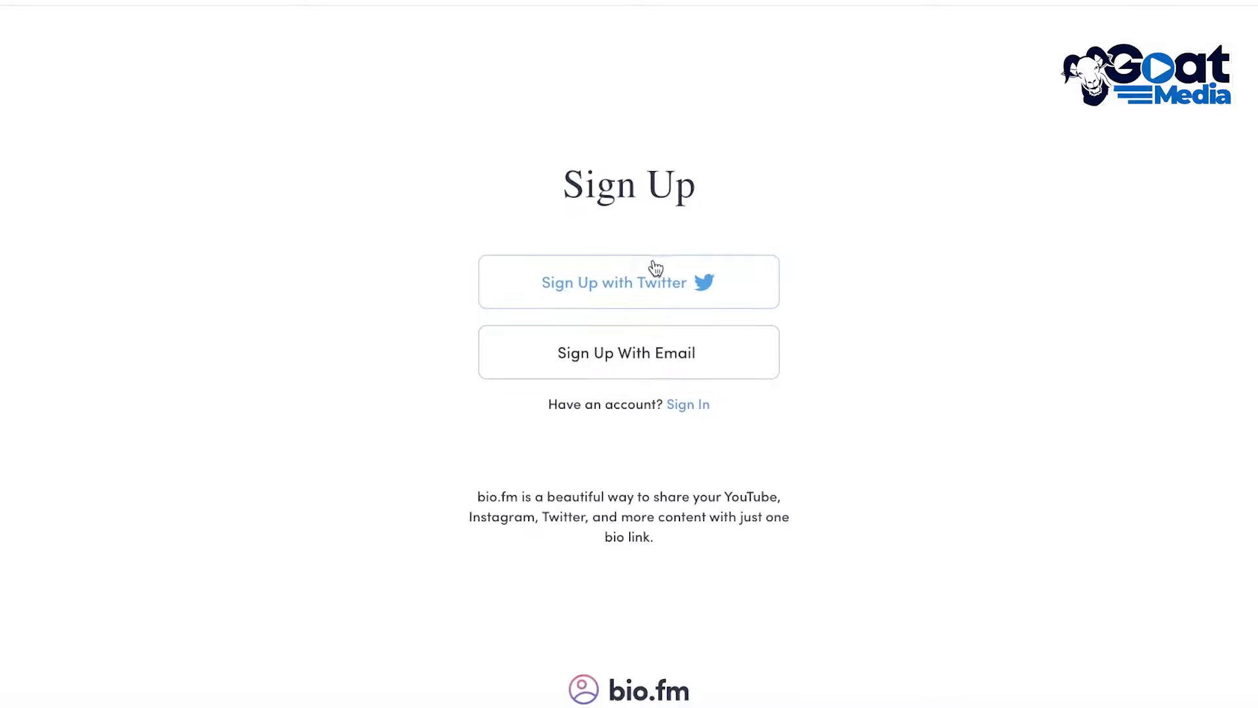
Register a bio.fm account by e-mail with the saved address and a password
{"action": "left_click", "coordinate": [654, 366]}
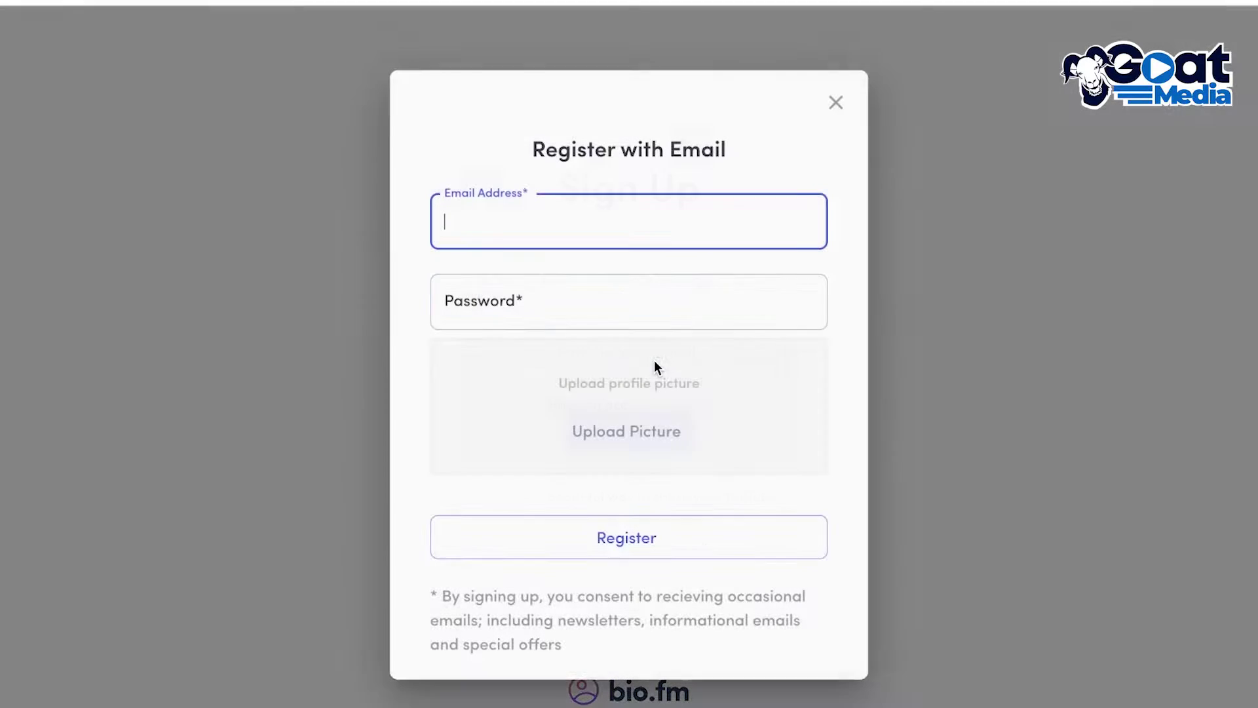
{"action": "left_click", "coordinate": [602, 232]}
{"action": "left_click", "coordinate": [609, 312]}
{"action": "left_click", "coordinate": [610, 298]}
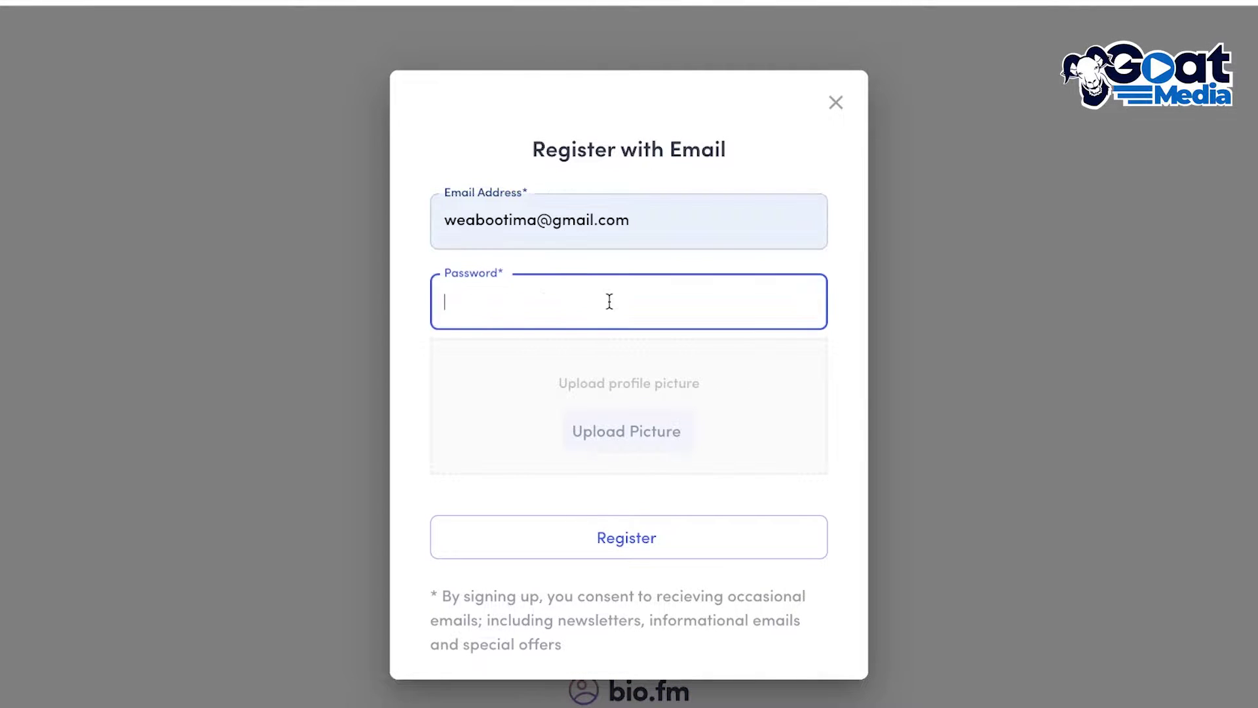
{"action": "type", "text": "*********"}
{"action": "key", "text": "Return"}
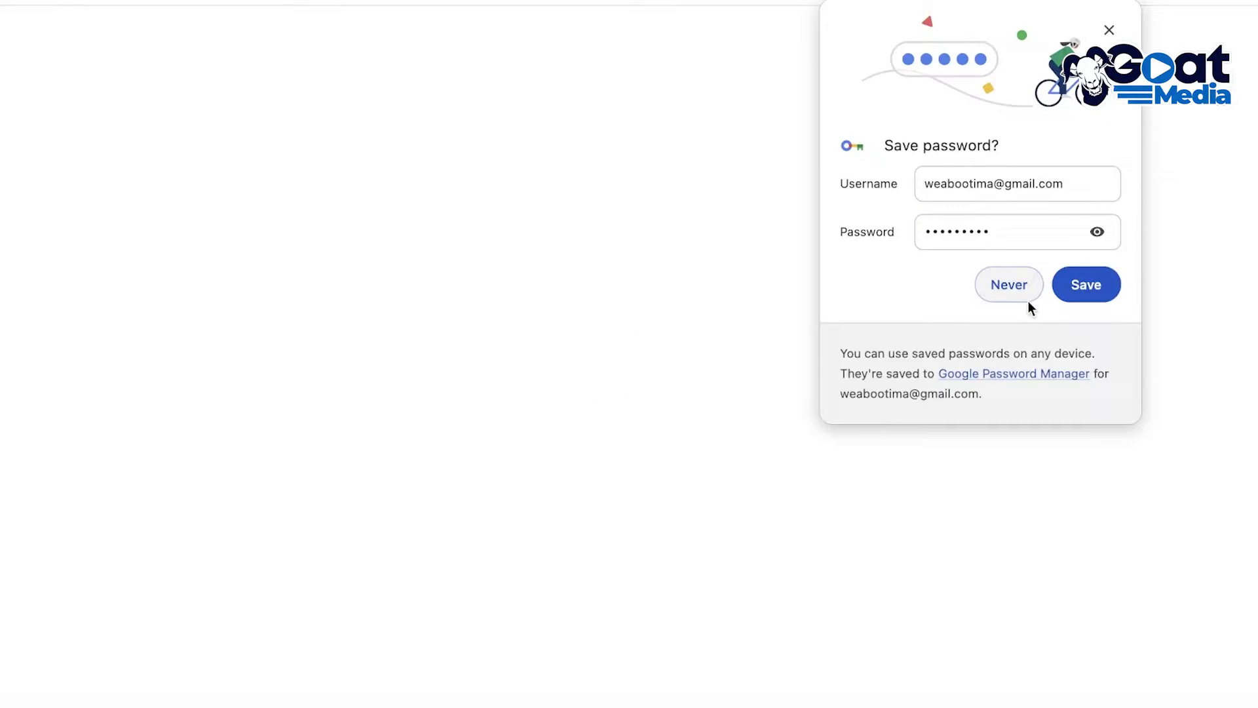
{"action": "left_click", "coordinate": [1022, 296]}
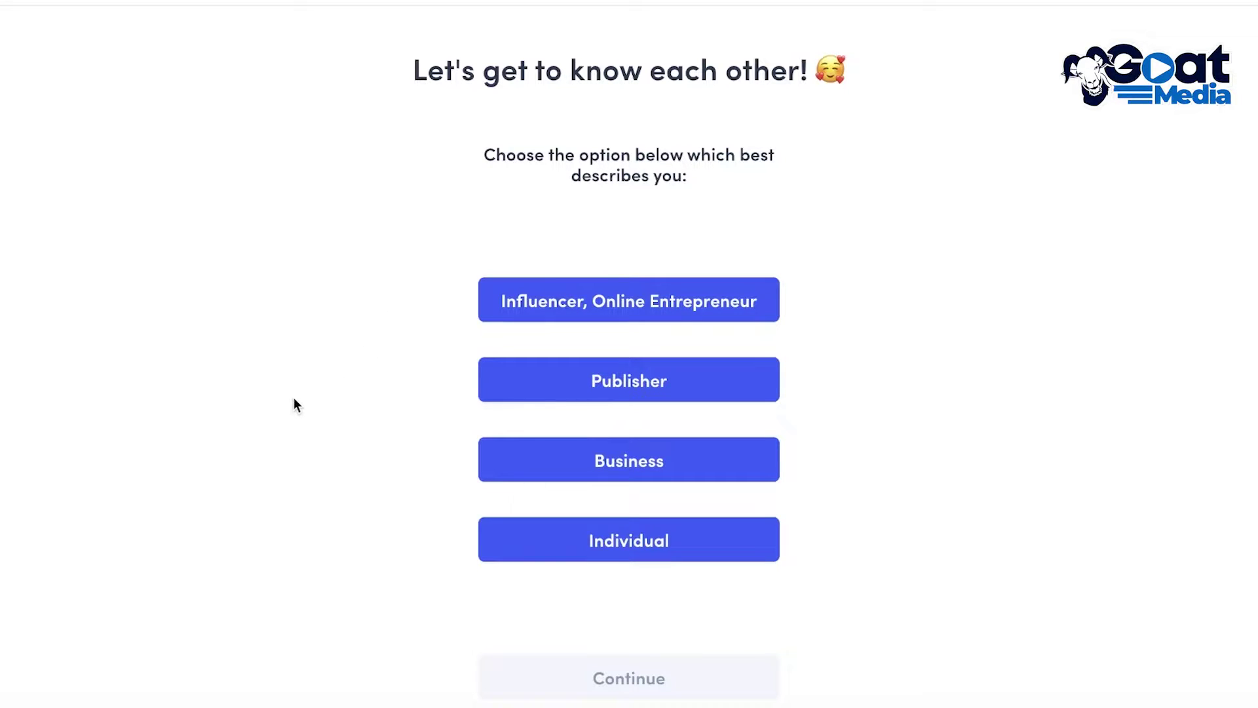
Choose the Influencer, Online Entrepreneur profile type and skip the welcome tour
{"action": "left_click", "coordinate": [511, 315]}
{"action": "left_click", "coordinate": [558, 685]}
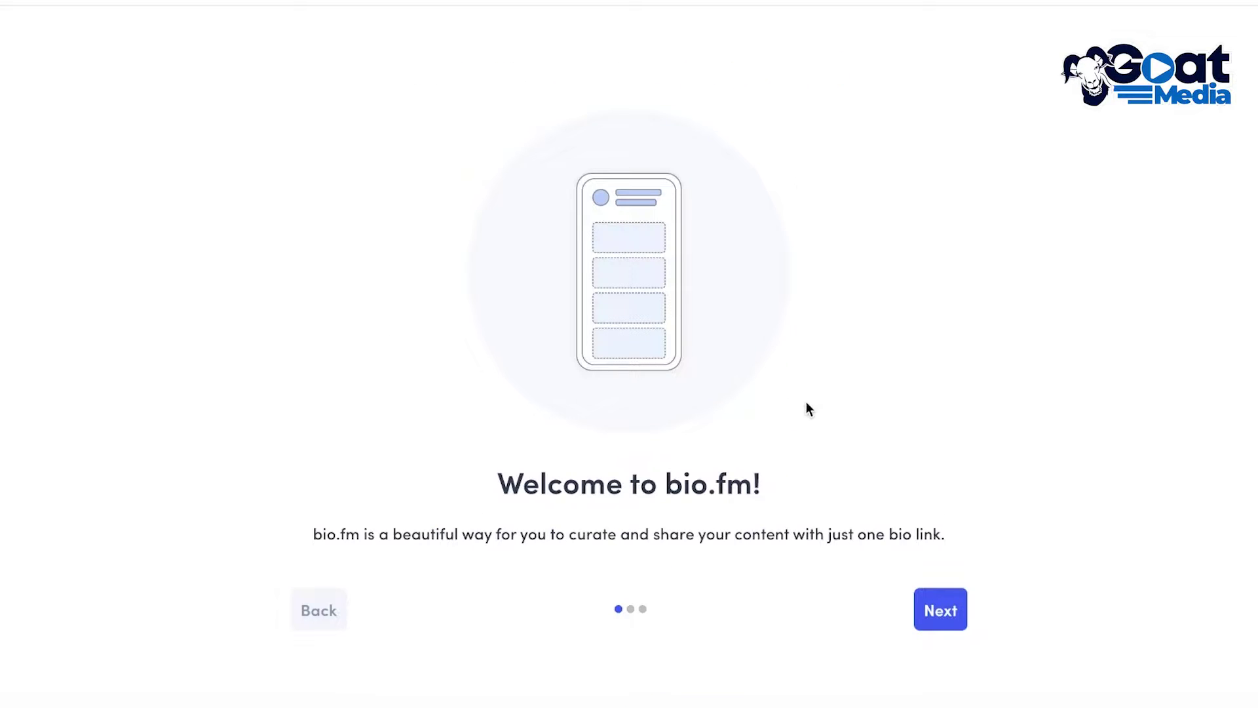
{"action": "left_click", "coordinate": [939, 611]}
{"action": "left_click", "coordinate": [939, 611]}
{"action": "left_click", "coordinate": [935, 611]}
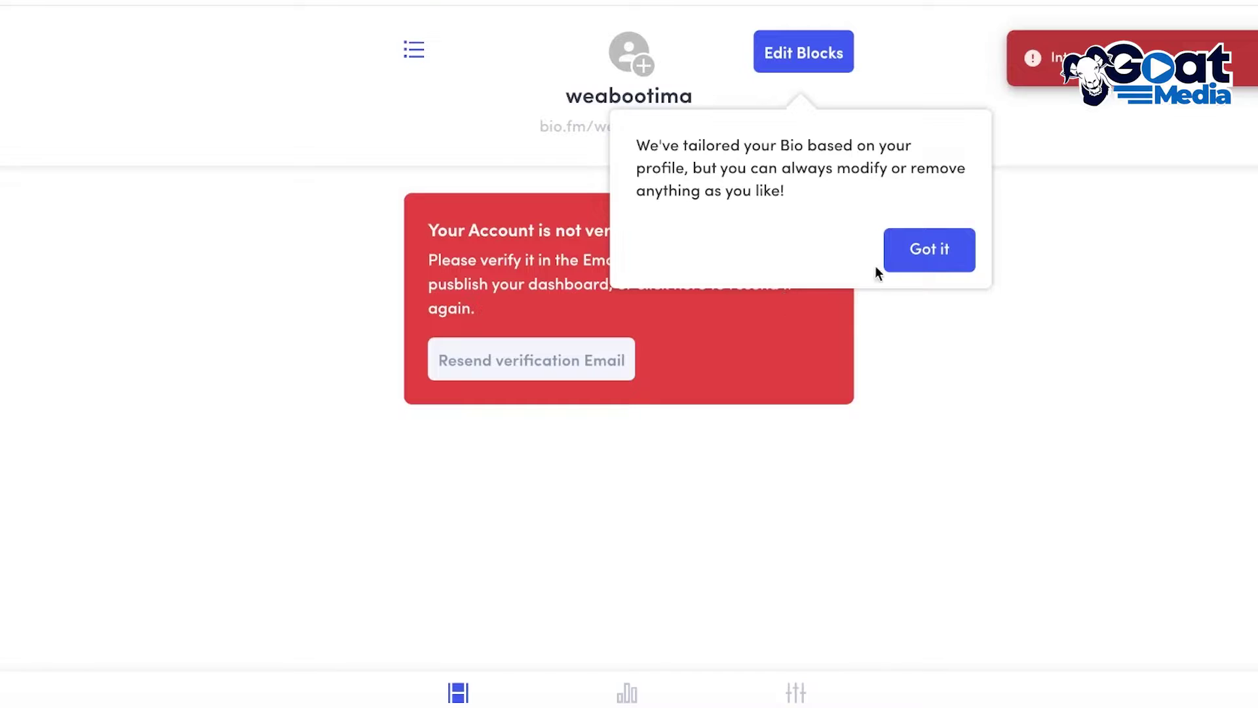
{"action": "left_click", "coordinate": [922, 252]}
{"action": "left_click", "coordinate": [416, 49]}
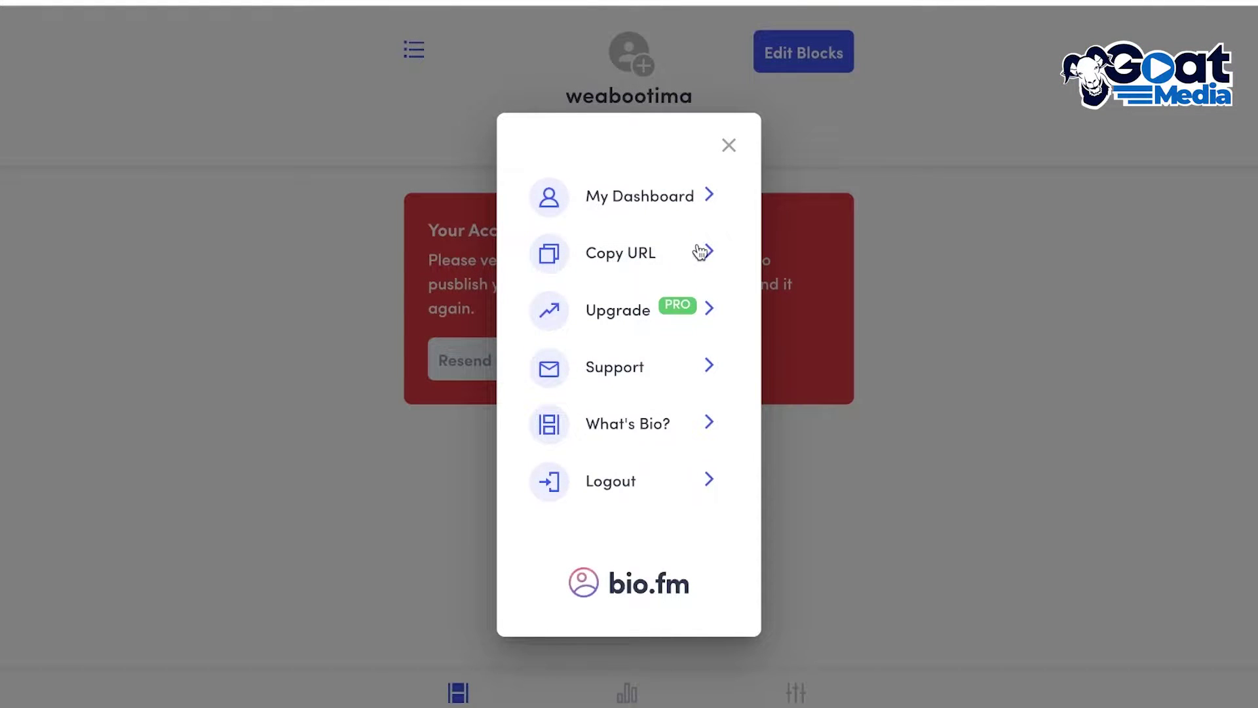
{"action": "left_click", "coordinate": [726, 144]}
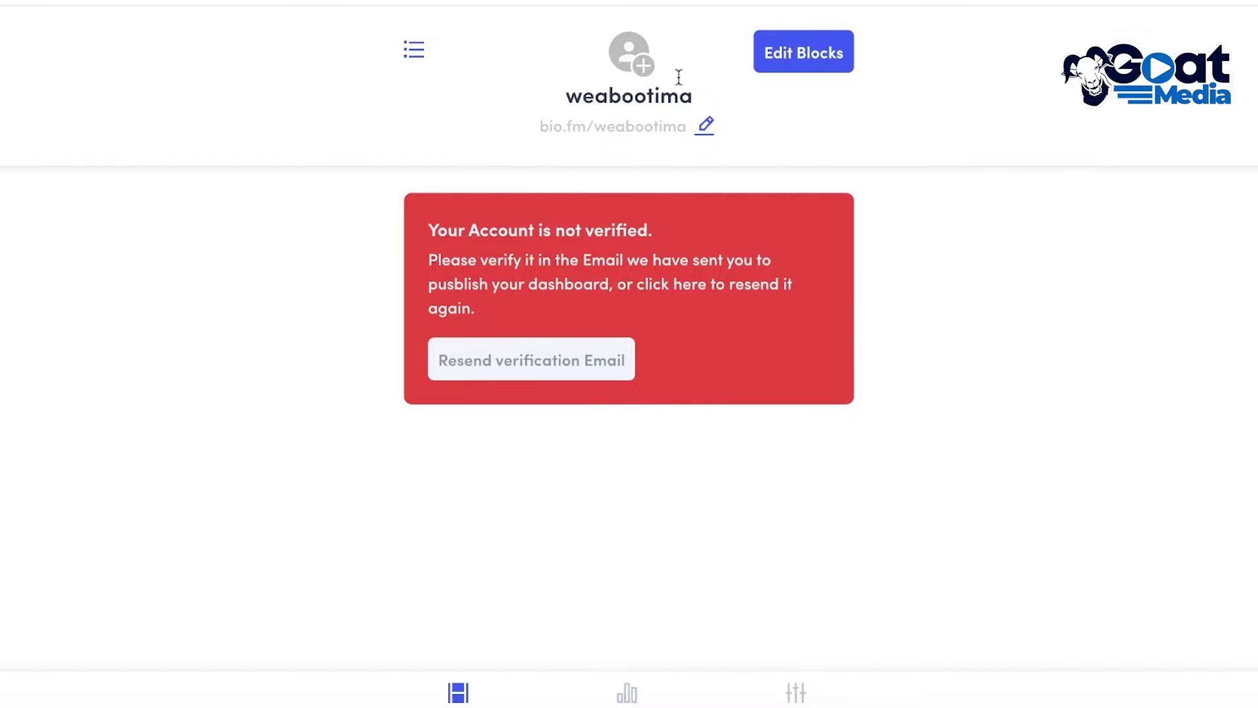
{"action": "left_click", "coordinate": [789, 62]}
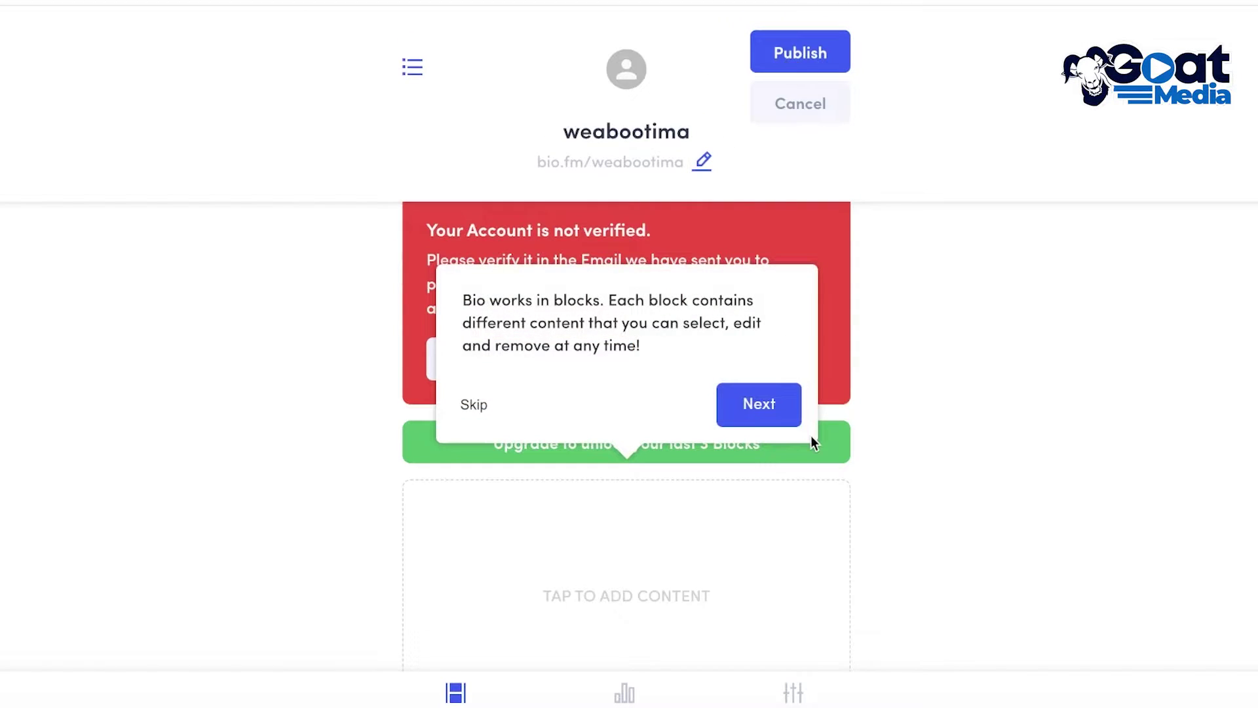
{"action": "left_click", "coordinate": [779, 429]}
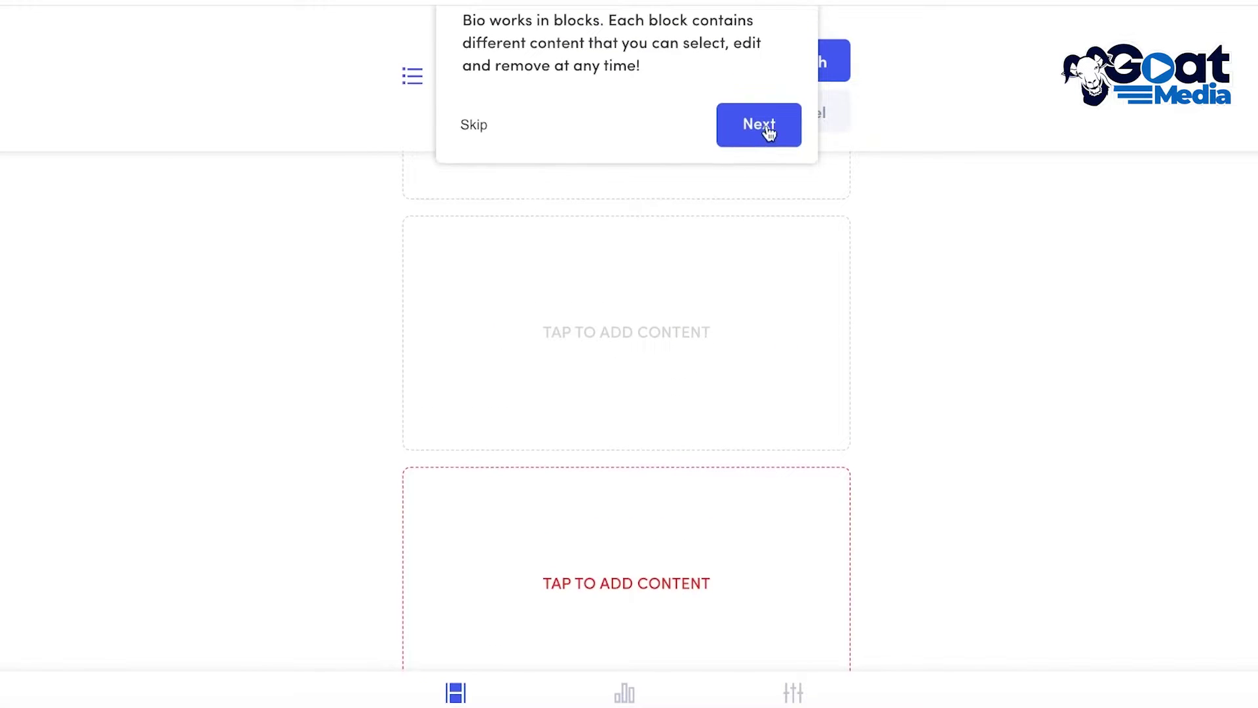
{"action": "left_click", "coordinate": [769, 129]}
{"action": "left_click", "coordinate": [624, 360]}
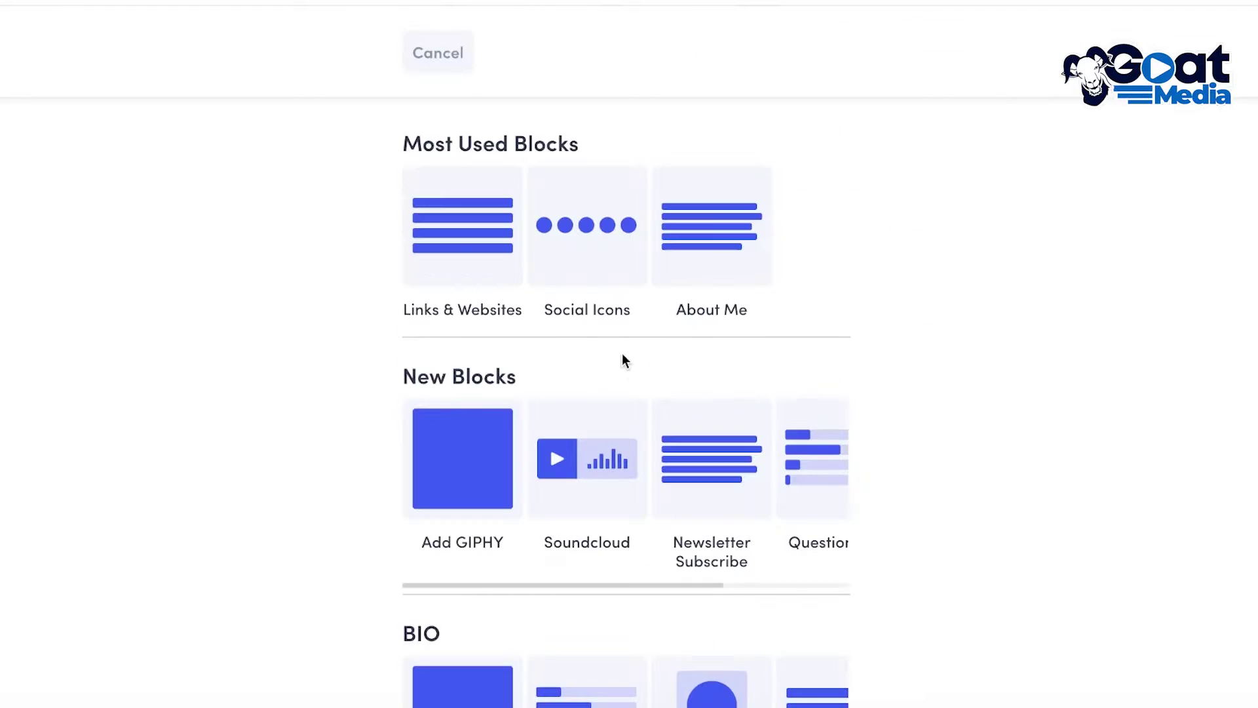
{"action": "scroll", "coordinate": [865, 295], "scroll_direction": "down", "scroll_amount": 3}
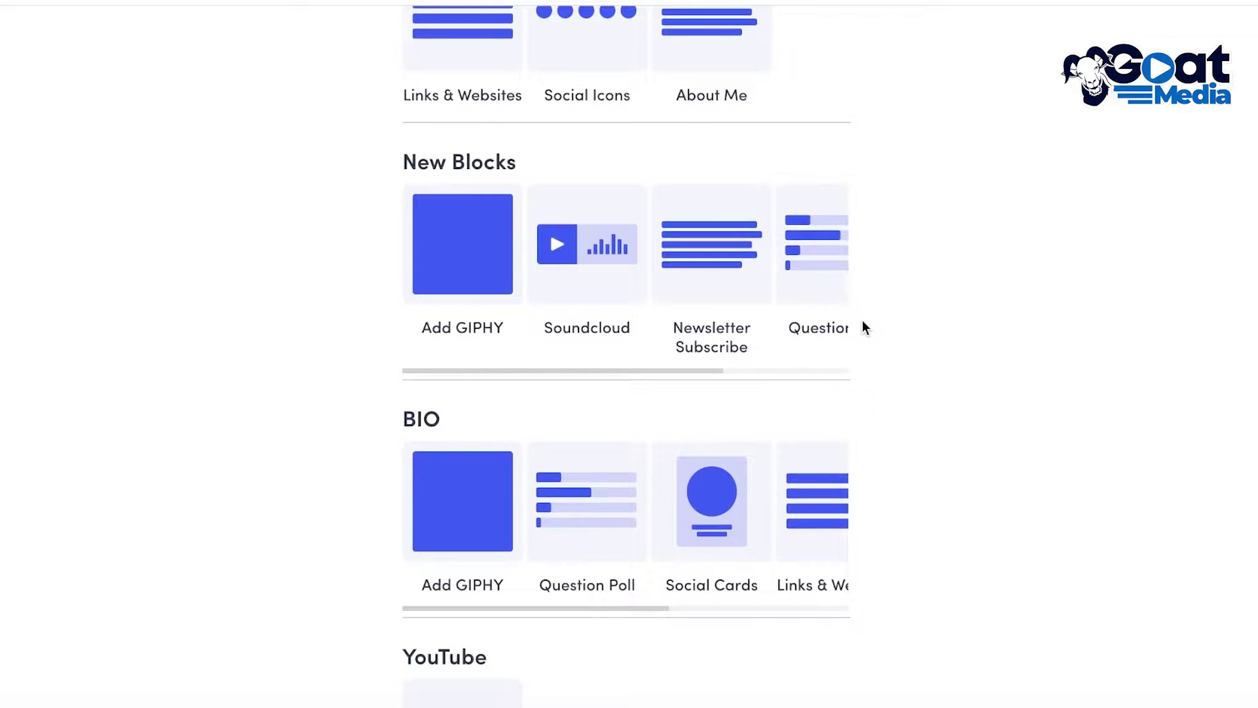
{"action": "scroll", "coordinate": [863, 322], "scroll_direction": "down", "scroll_amount": 4}
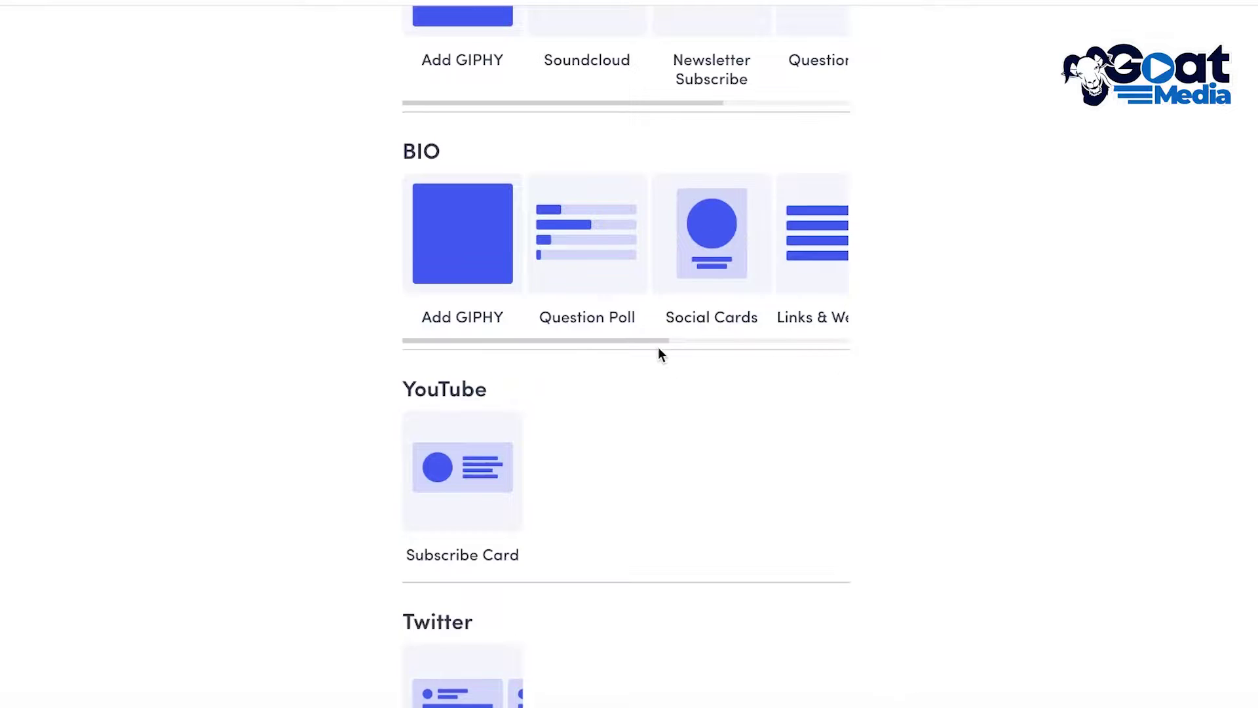
{"action": "scroll", "coordinate": [562, 397], "scroll_direction": "down", "scroll_amount": 7}
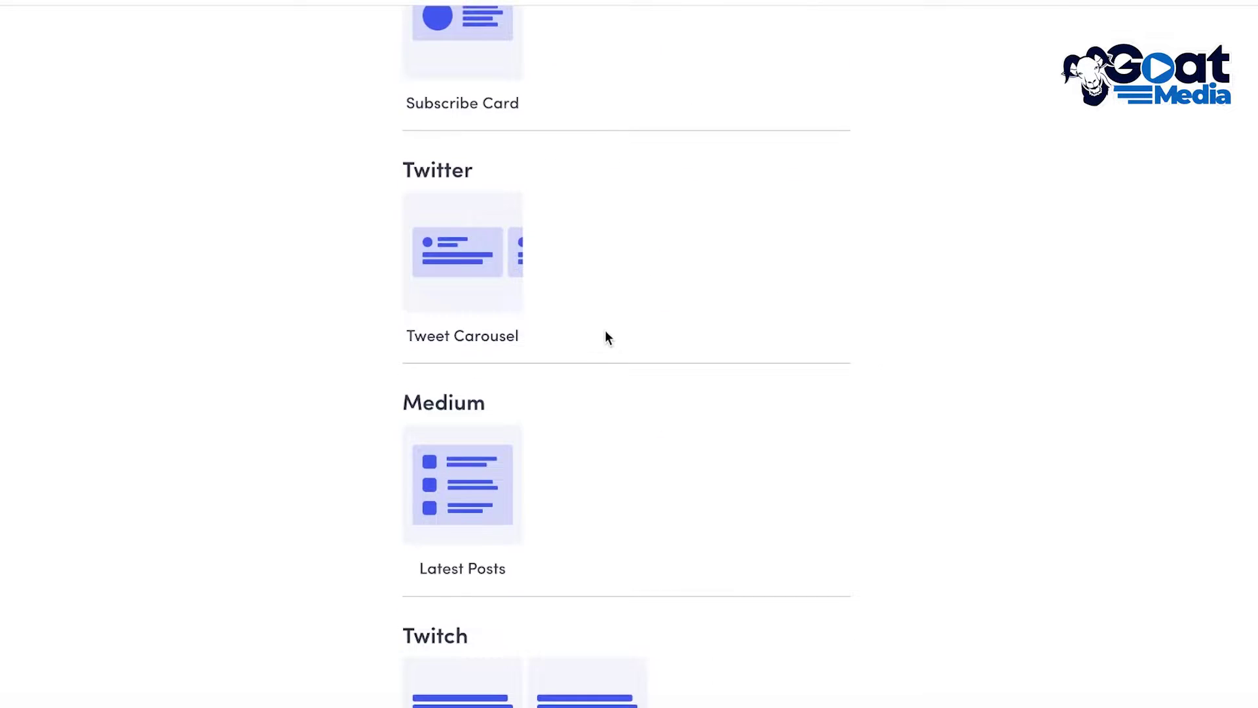
{"action": "scroll", "coordinate": [417, 351], "scroll_direction": "down", "scroll_amount": 10}
{"action": "scroll", "coordinate": [417, 353], "scroll_direction": "up", "scroll_amount": 14}
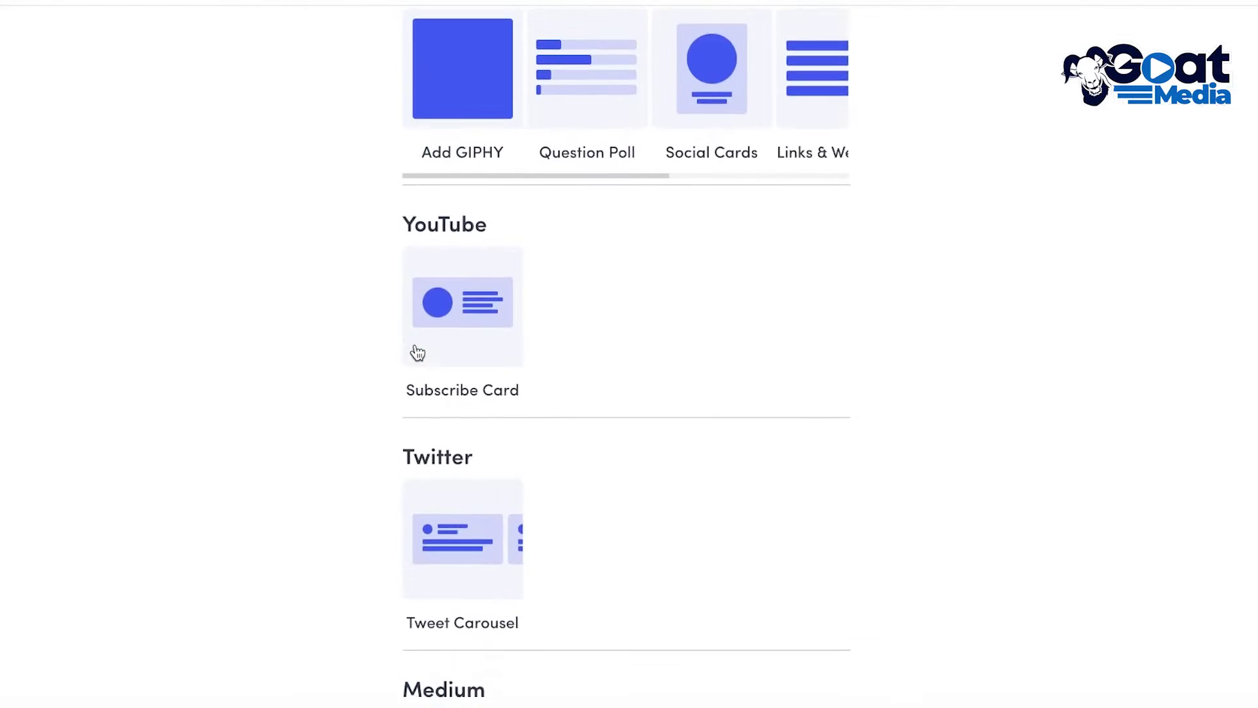
{"action": "scroll", "coordinate": [394, 367], "scroll_direction": "down", "scroll_amount": 17}
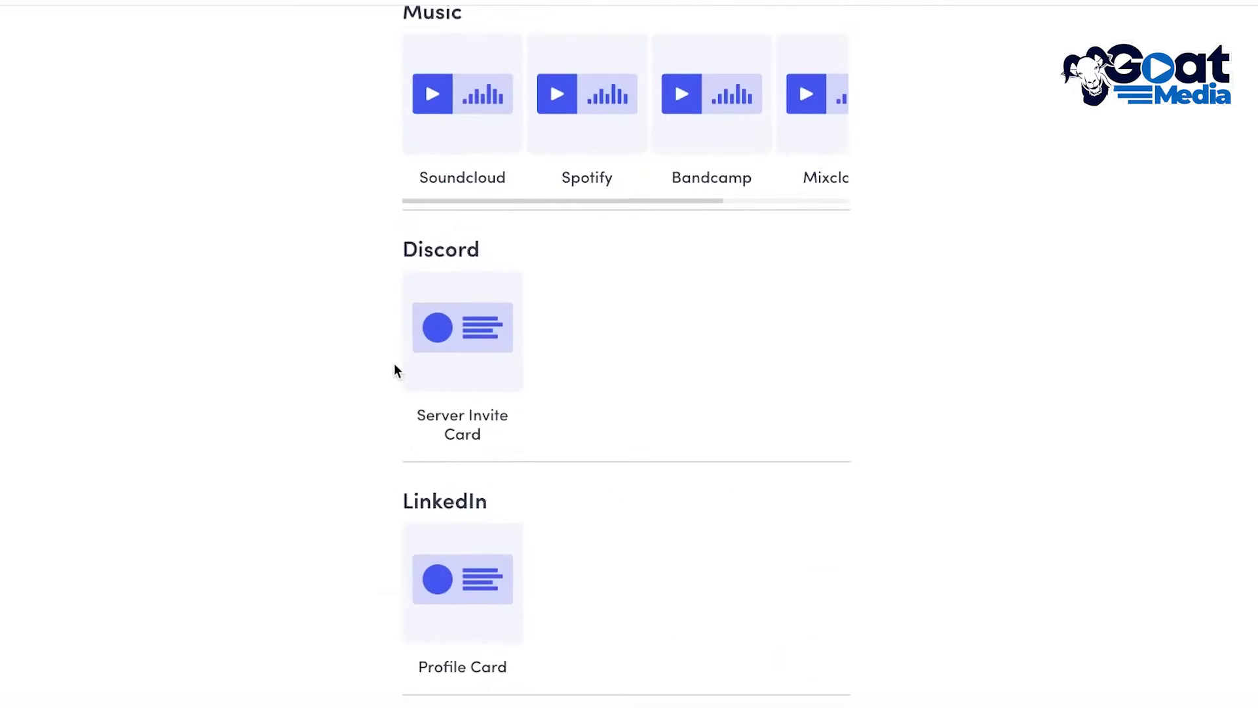
{"action": "scroll", "coordinate": [394, 364], "scroll_direction": "down", "scroll_amount": 5}
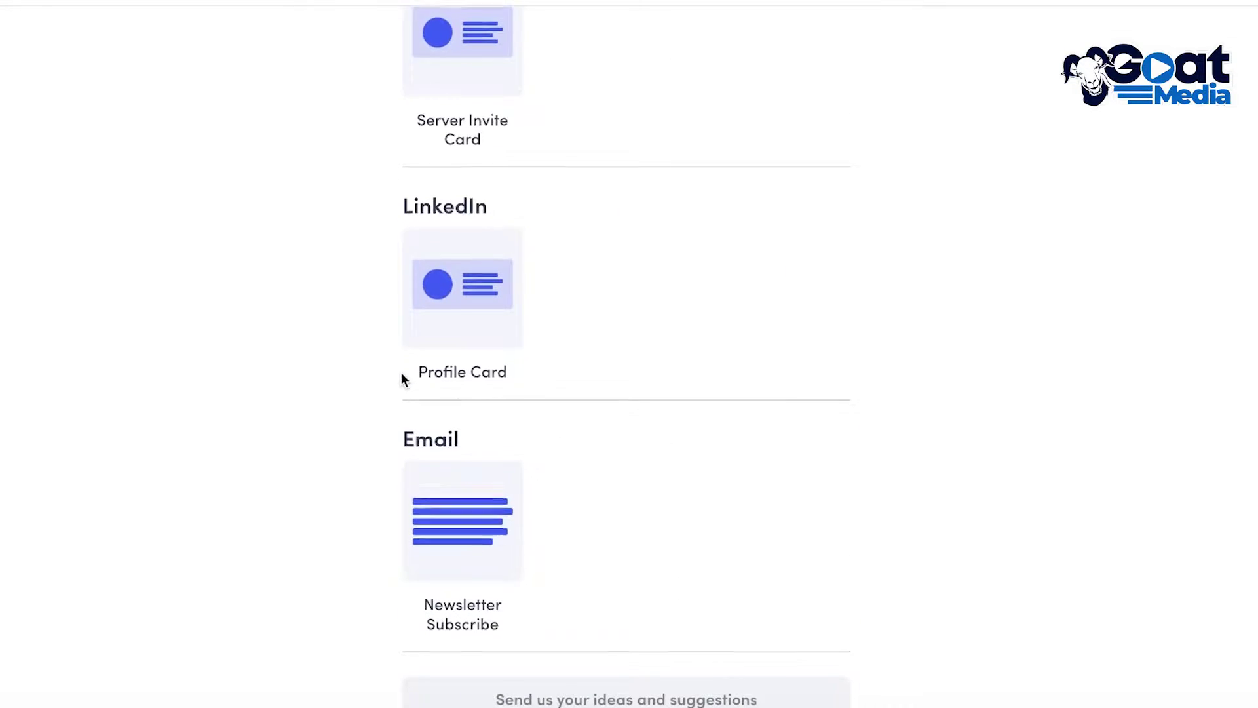
{"action": "scroll", "coordinate": [403, 378], "scroll_direction": "up", "scroll_amount": 20}
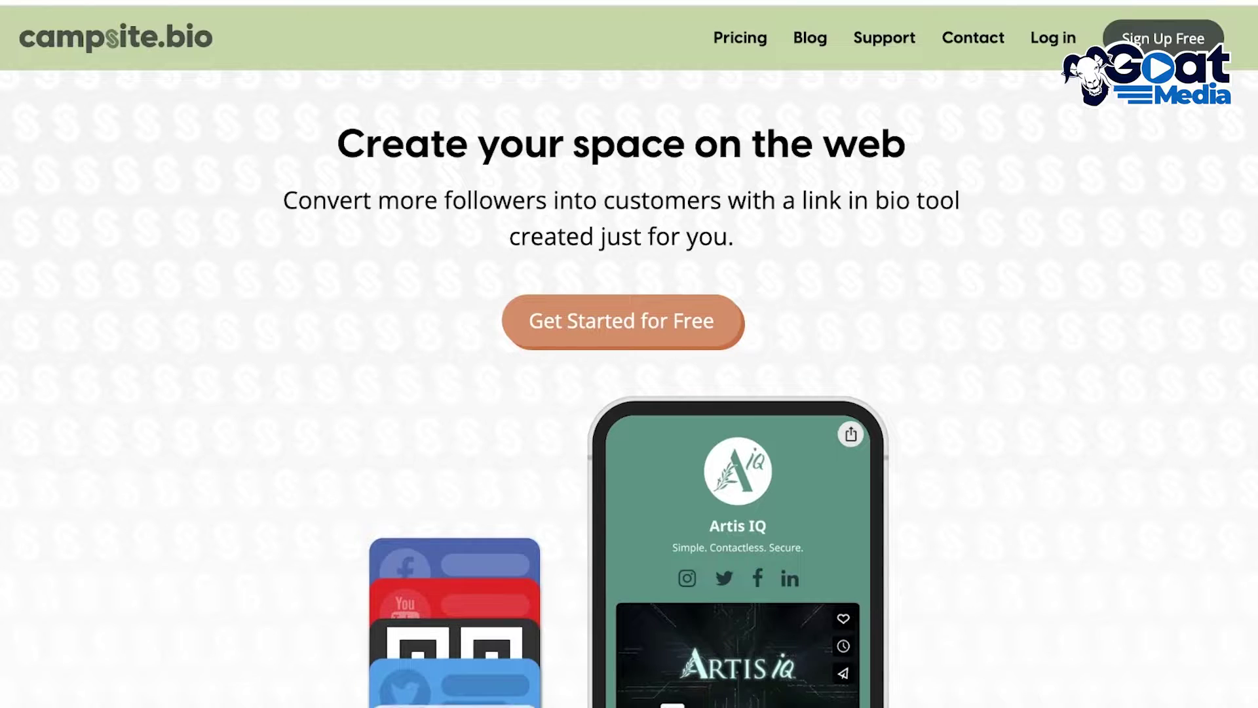
Scroll through the campsite.bio homepage features and its Organize section
{"action": "scroll", "coordinate": [982, 262], "scroll_direction": "down", "scroll_amount": 6}
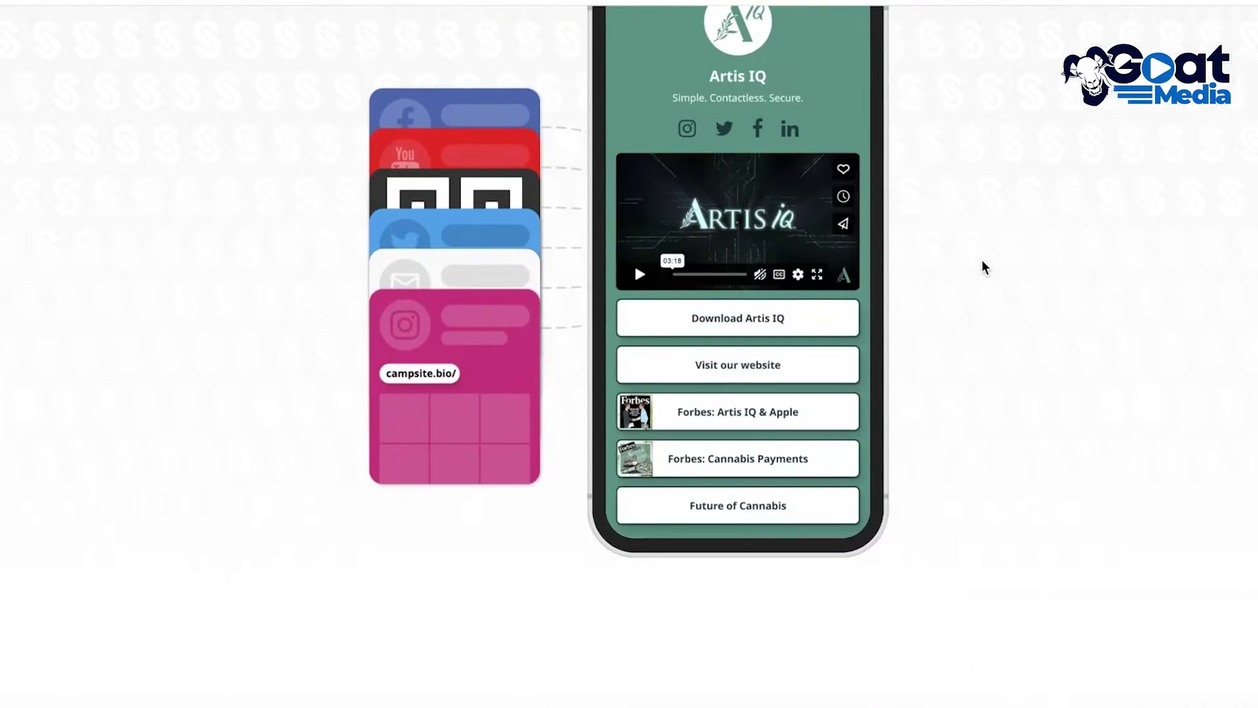
{"action": "scroll", "coordinate": [985, 262], "scroll_direction": "up", "scroll_amount": 3}
{"action": "scroll", "coordinate": [983, 262], "scroll_direction": "down", "scroll_amount": 10}
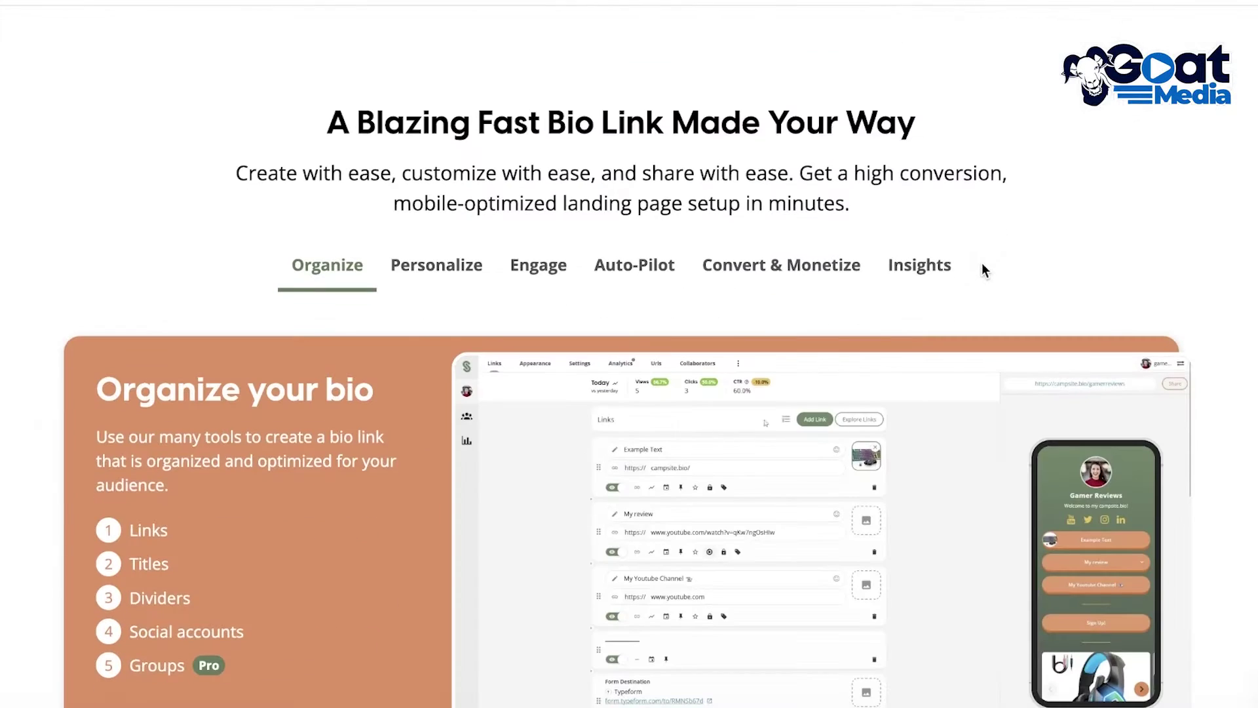
{"action": "scroll", "coordinate": [981, 262], "scroll_direction": "down", "scroll_amount": 5}
{"action": "scroll", "coordinate": [991, 234], "scroll_direction": "down", "scroll_amount": 3}
{"action": "scroll", "coordinate": [1208, 218], "scroll_direction": "up", "scroll_amount": 7}
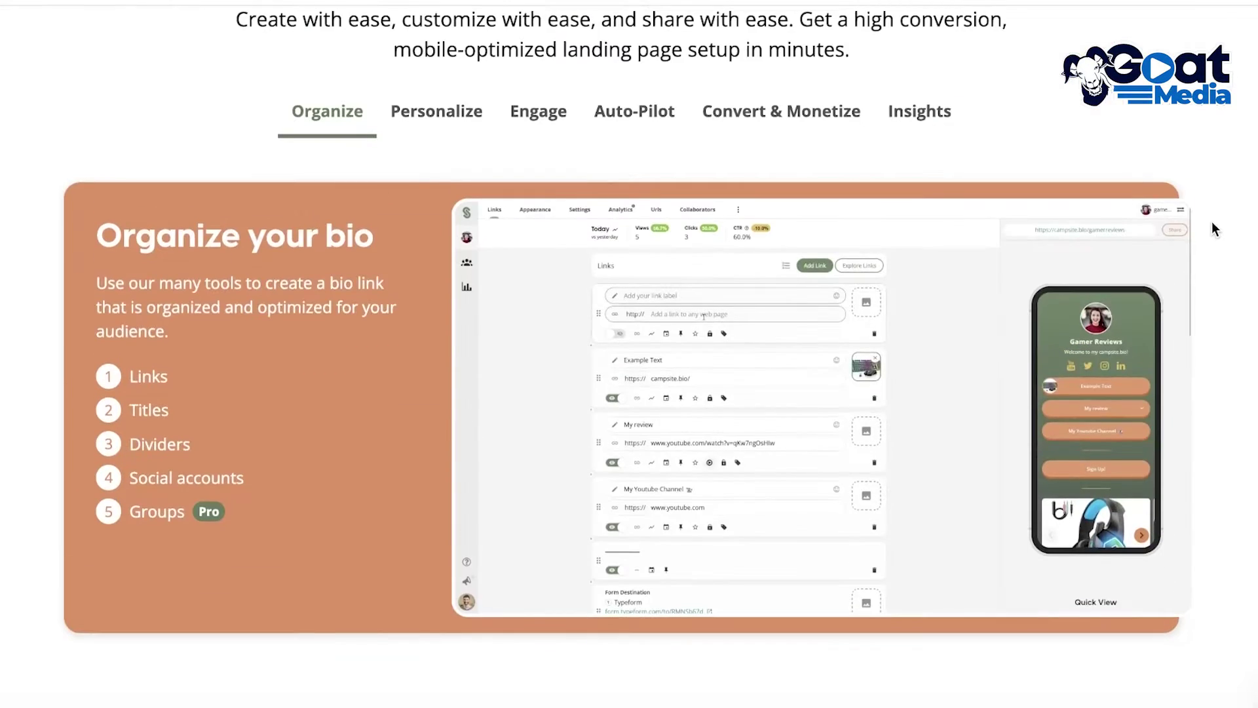
{"action": "scroll", "coordinate": [625, 354], "scroll_direction": "down", "scroll_amount": 5}
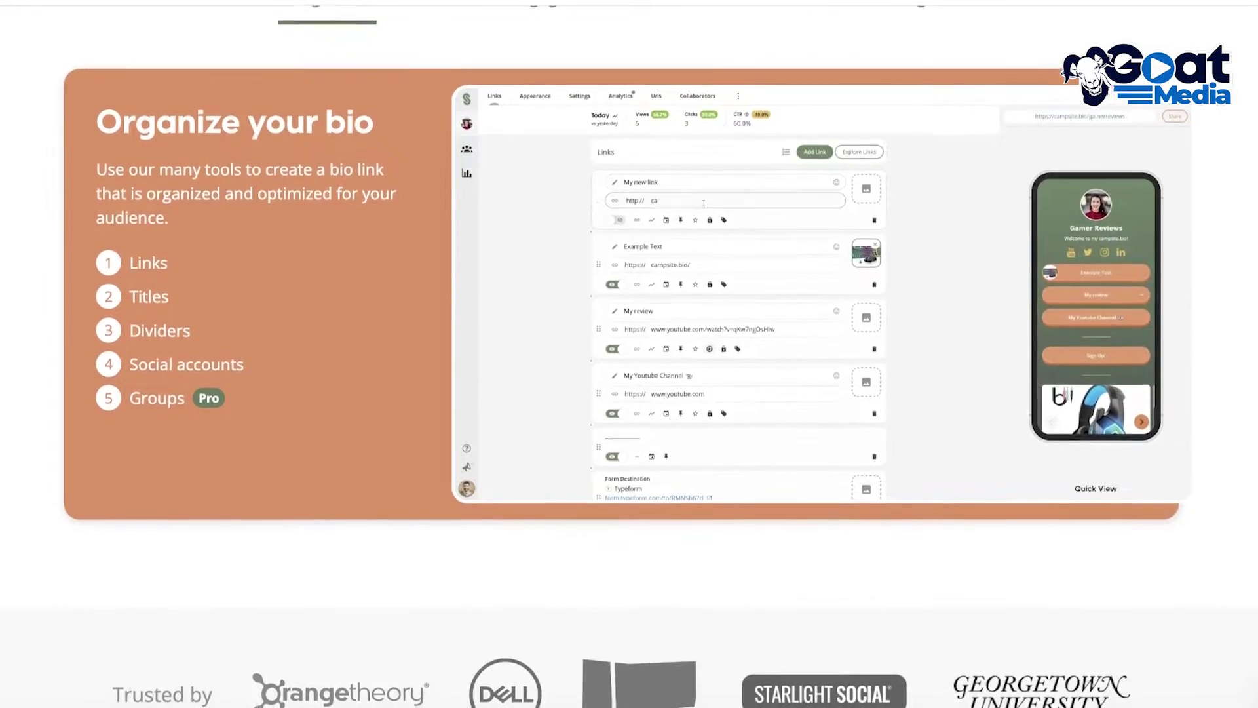
{"action": "scroll", "coordinate": [1184, 151], "scroll_direction": "down", "scroll_amount": 5}
{"action": "scroll", "coordinate": [1184, 151], "scroll_direction": "up", "scroll_amount": 20}
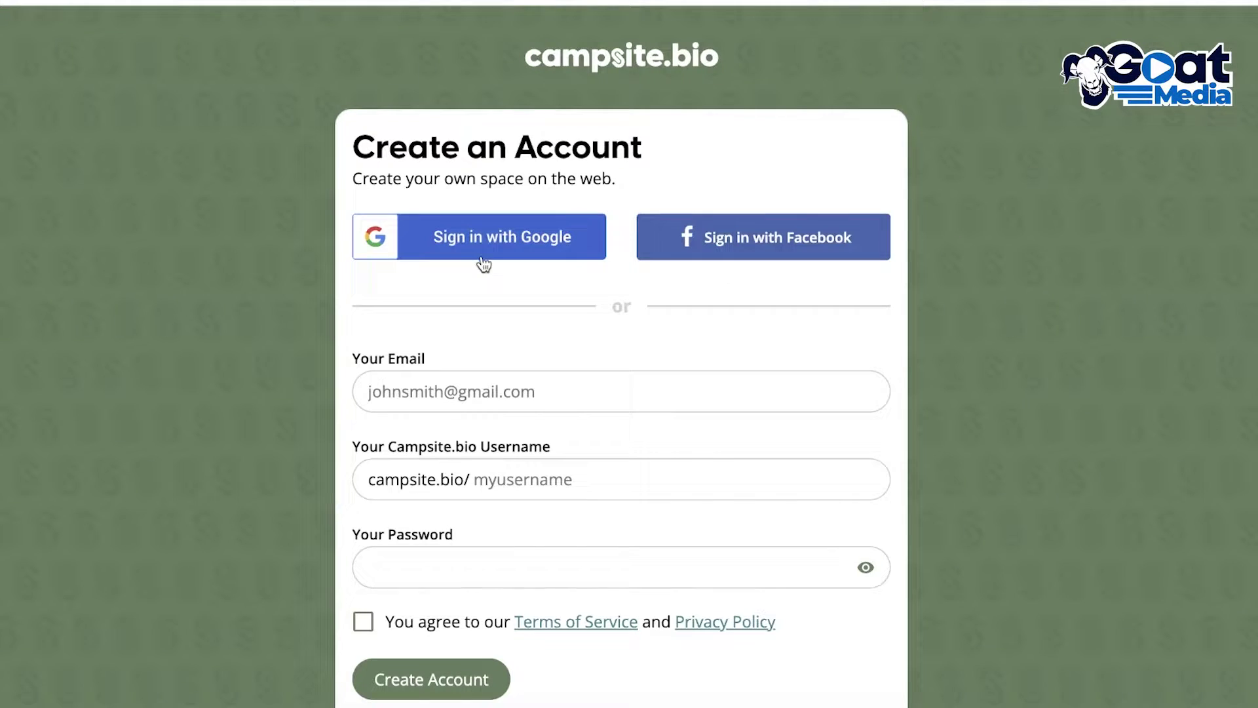
Attempt a Google sign-up on campsite.bio, dismiss the csrf_detected connection error, and retry
{"action": "left_click", "coordinate": [485, 234]}
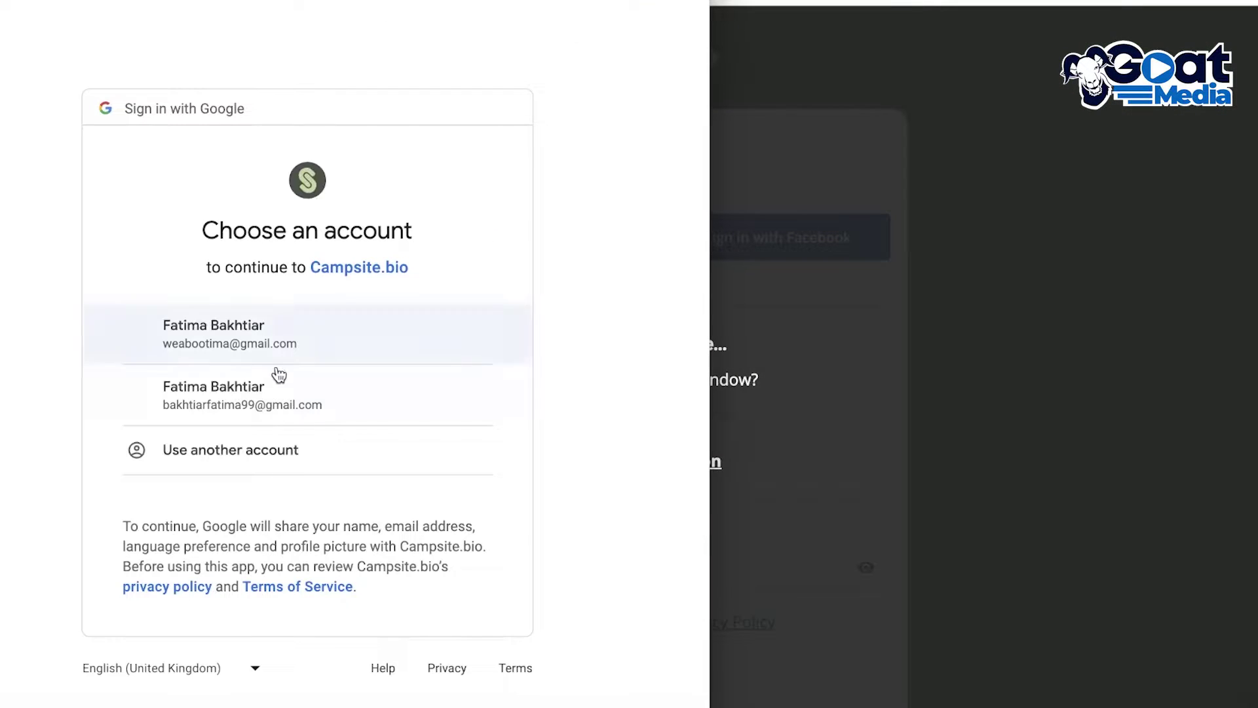
{"action": "left_click", "coordinate": [275, 331]}
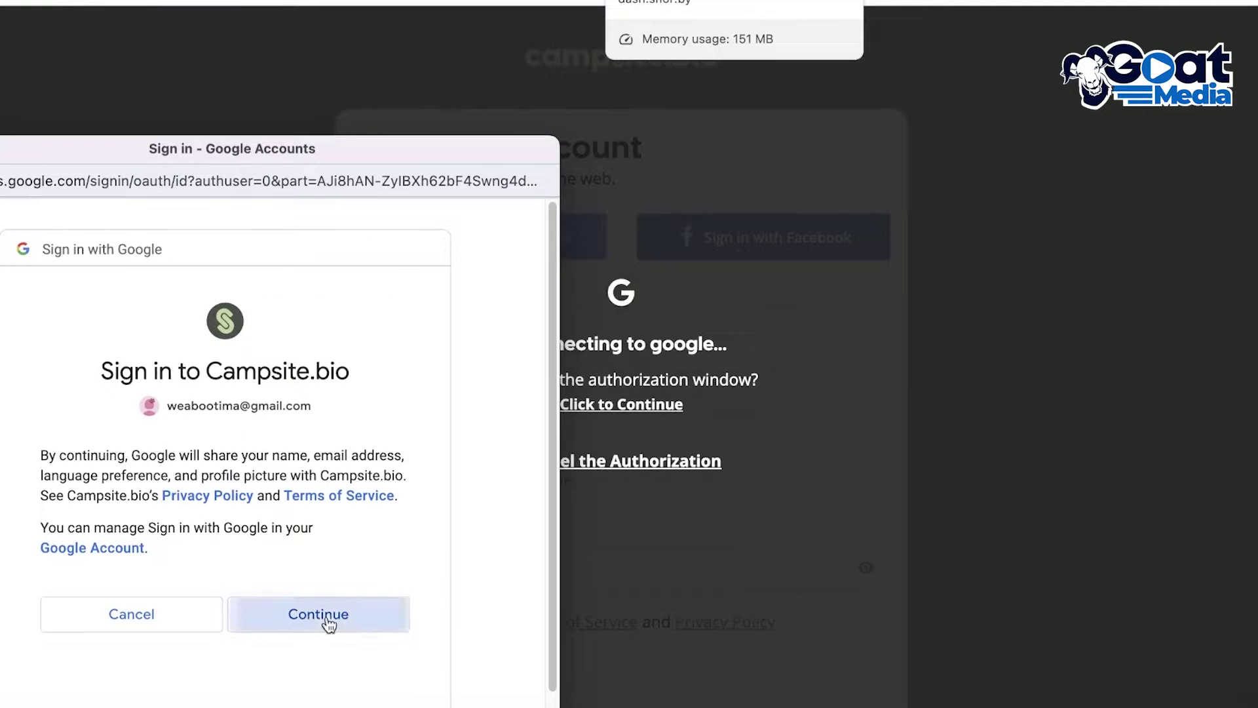
{"action": "left_click", "coordinate": [327, 619]}
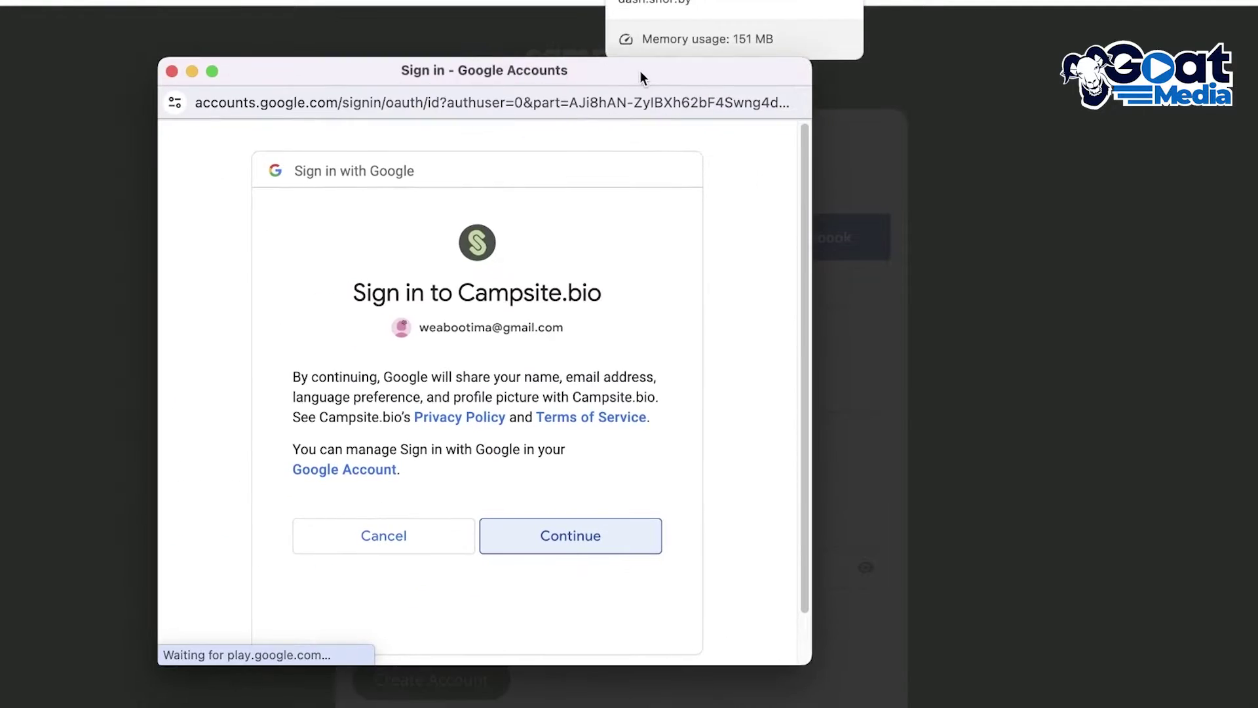
{"action": "left_click", "coordinate": [569, 545]}
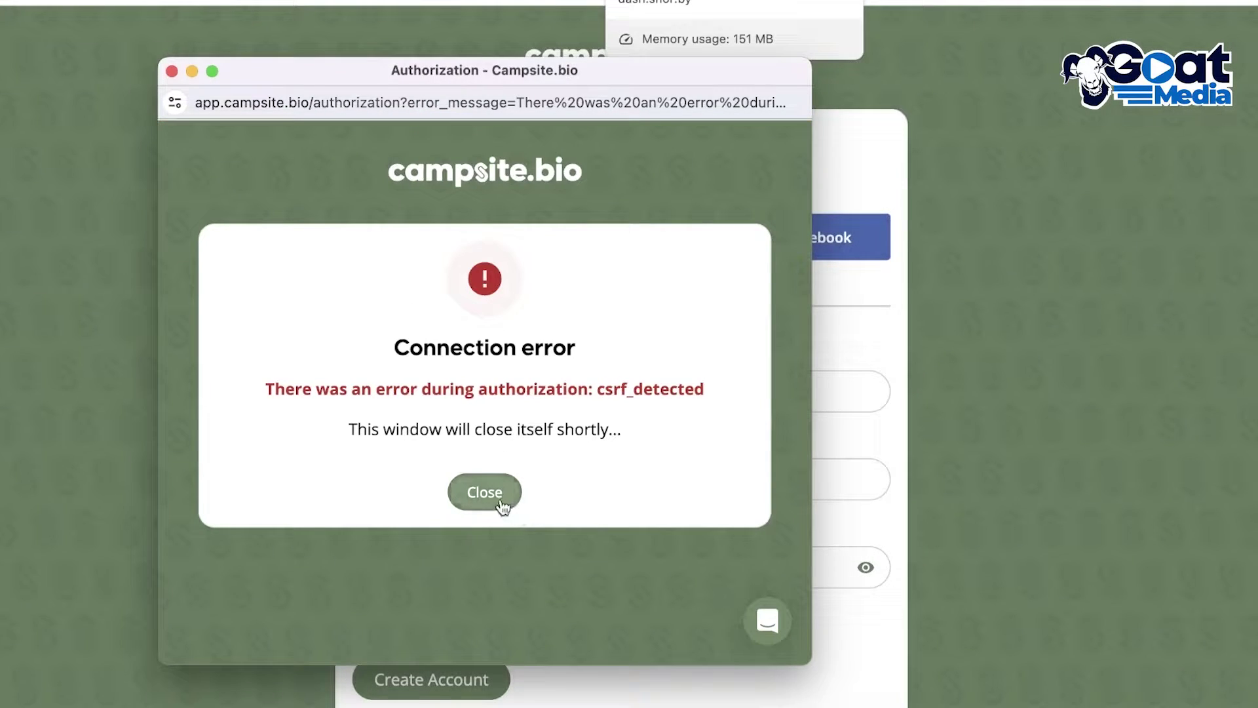
{"action": "left_click", "coordinate": [502, 505]}
{"action": "left_click", "coordinate": [438, 245]}
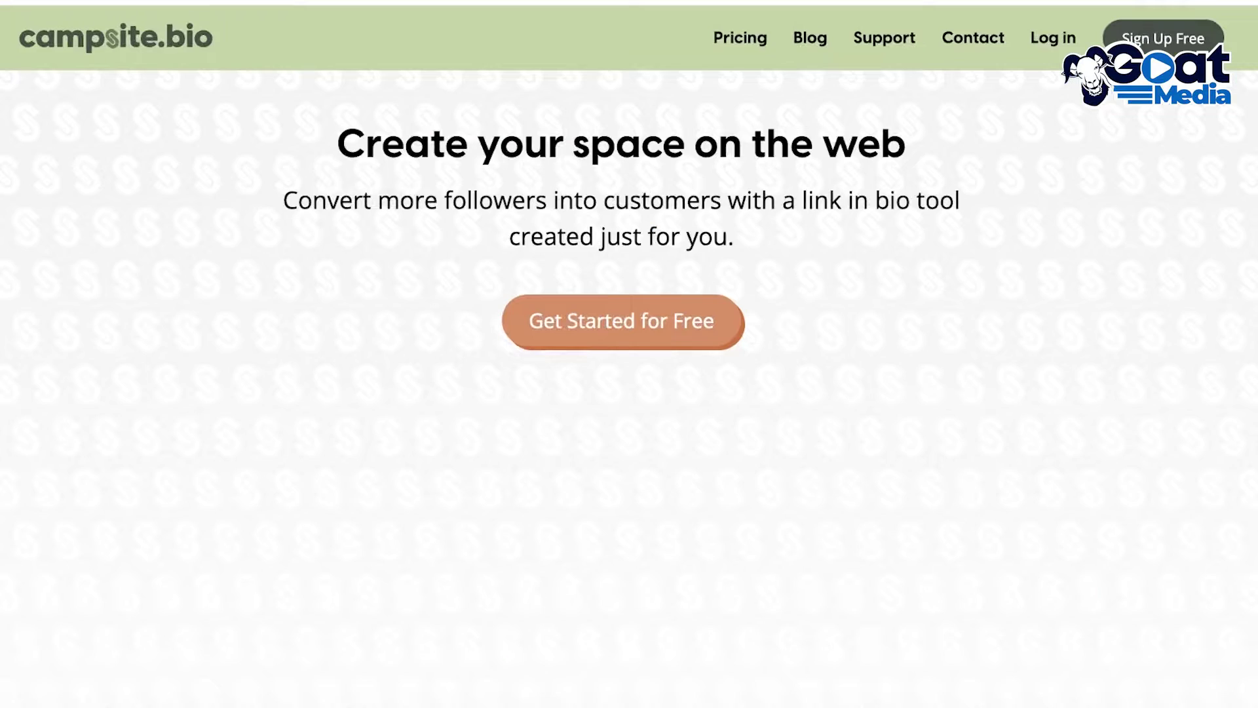
Finish reviewing campsite.bio's homepage, then cancel the block picker in the bio.fm editor
{"action": "scroll", "coordinate": [273, 282], "scroll_direction": "down", "scroll_amount": 4}
{"action": "scroll", "coordinate": [284, 298], "scroll_direction": "down", "scroll_amount": 4}
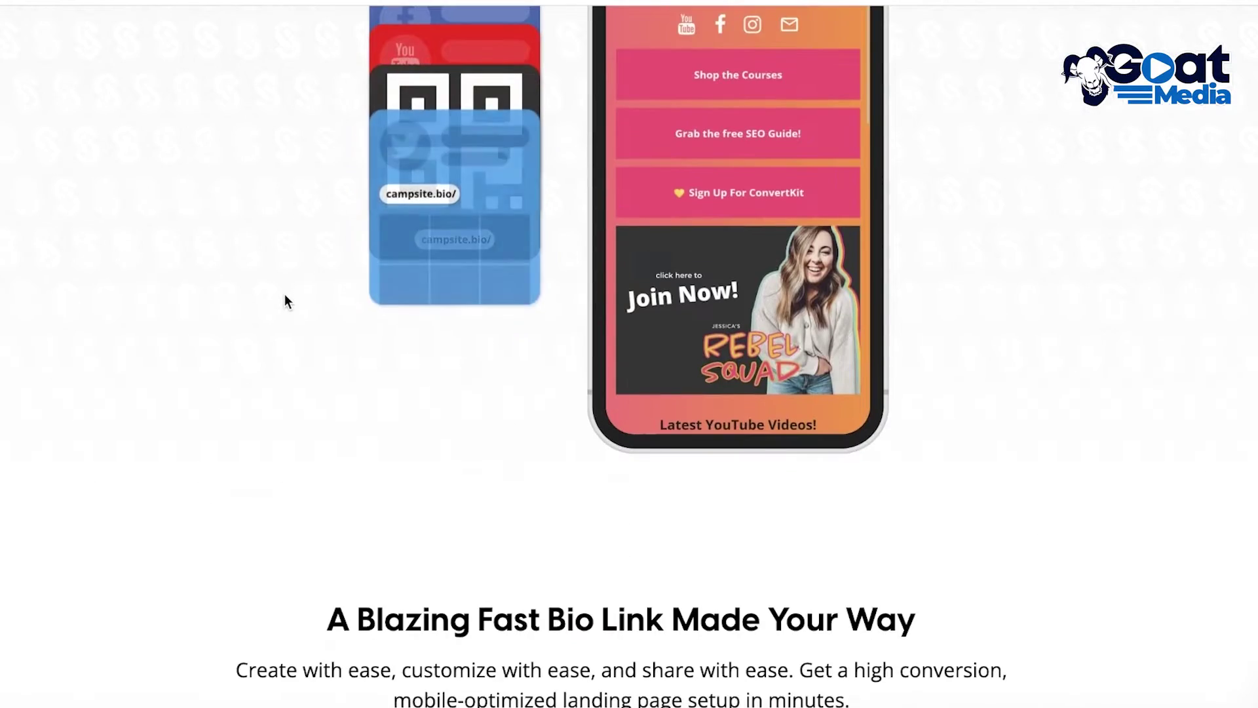
{"action": "scroll", "coordinate": [370, 282], "scroll_direction": "down", "scroll_amount": 9}
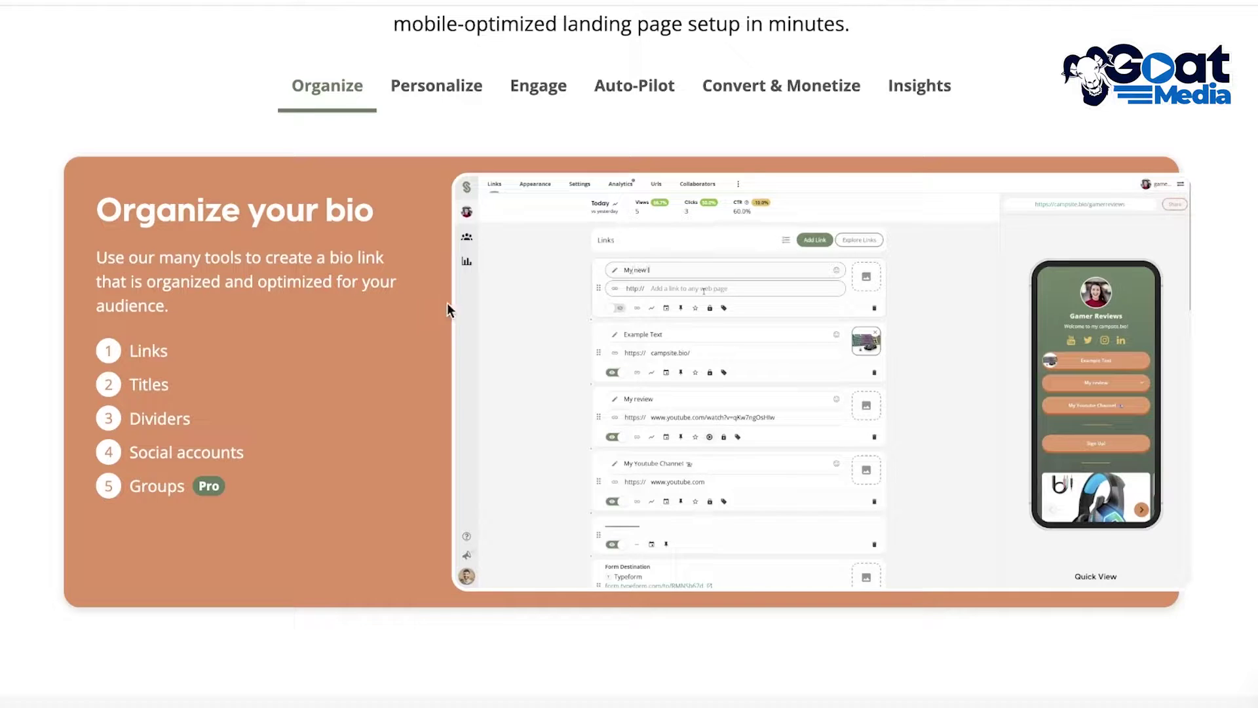
{"action": "scroll", "coordinate": [571, 304], "scroll_direction": "up", "scroll_amount": 12}
{"action": "scroll", "coordinate": [575, 321], "scroll_direction": "down", "scroll_amount": 16}
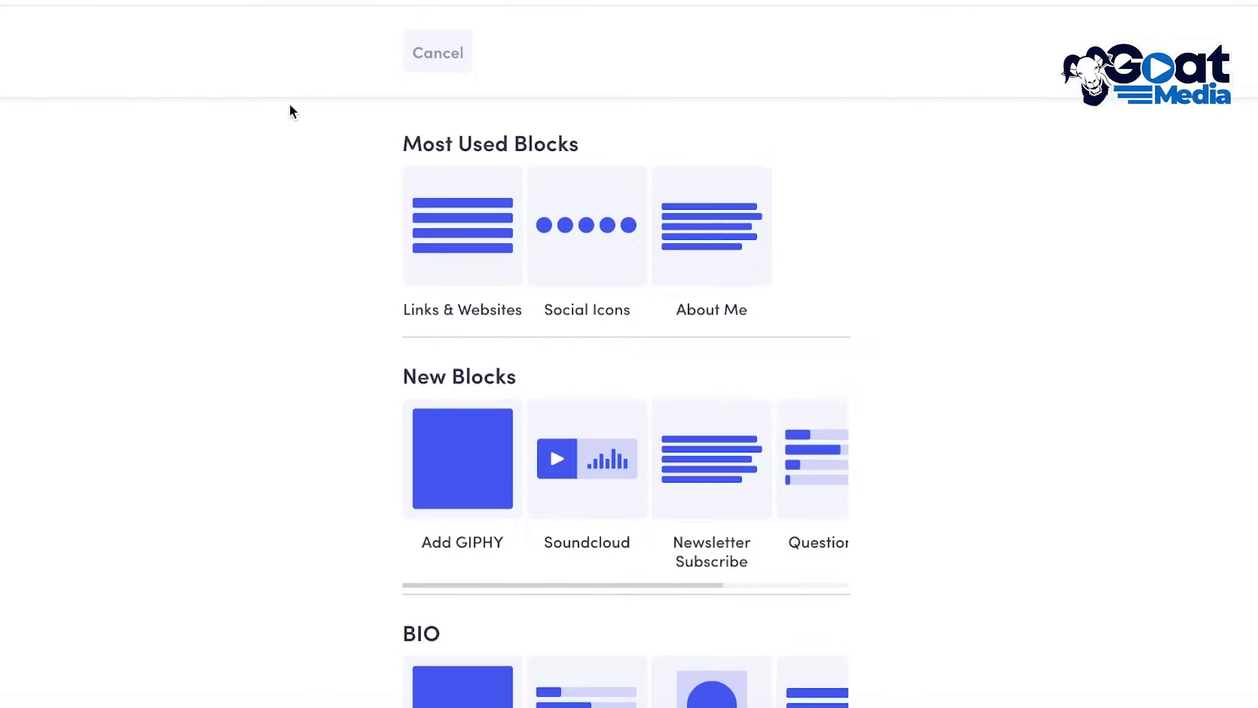
{"action": "left_click", "coordinate": [425, 53]}
Open, close and reopen the bio.fm main menu
{"action": "left_click", "coordinate": [414, 68]}
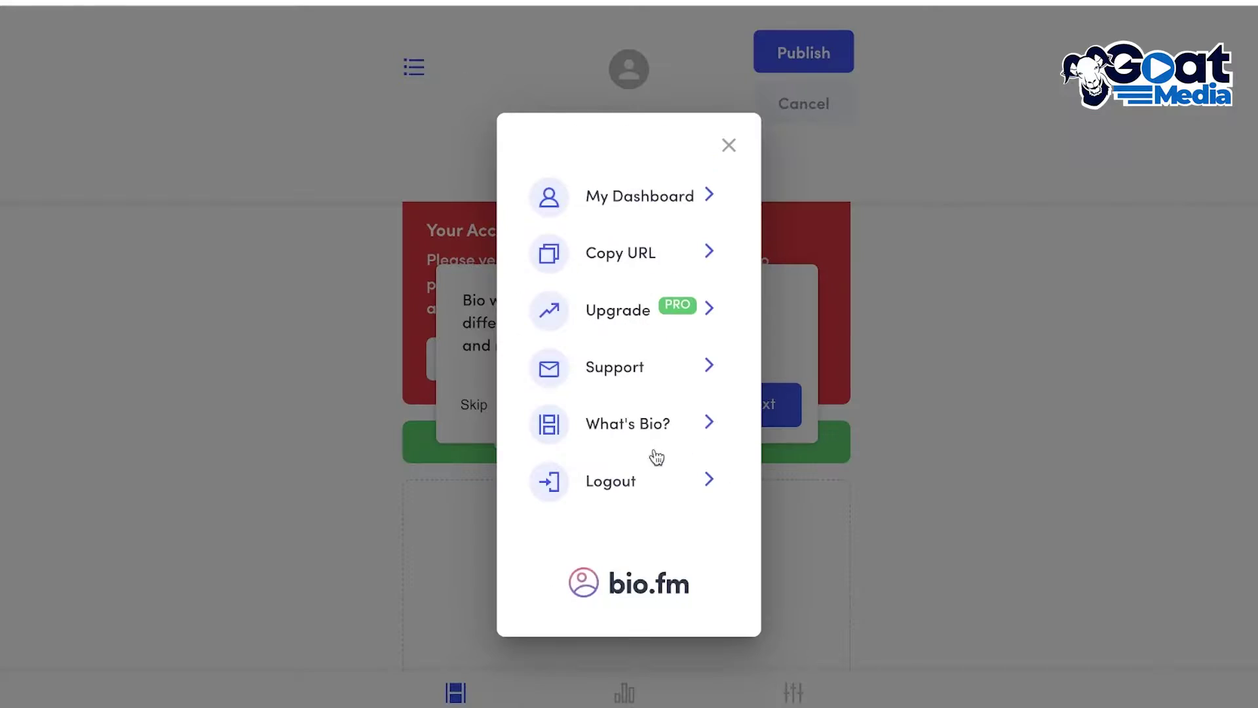
{"action": "left_click", "coordinate": [653, 196]}
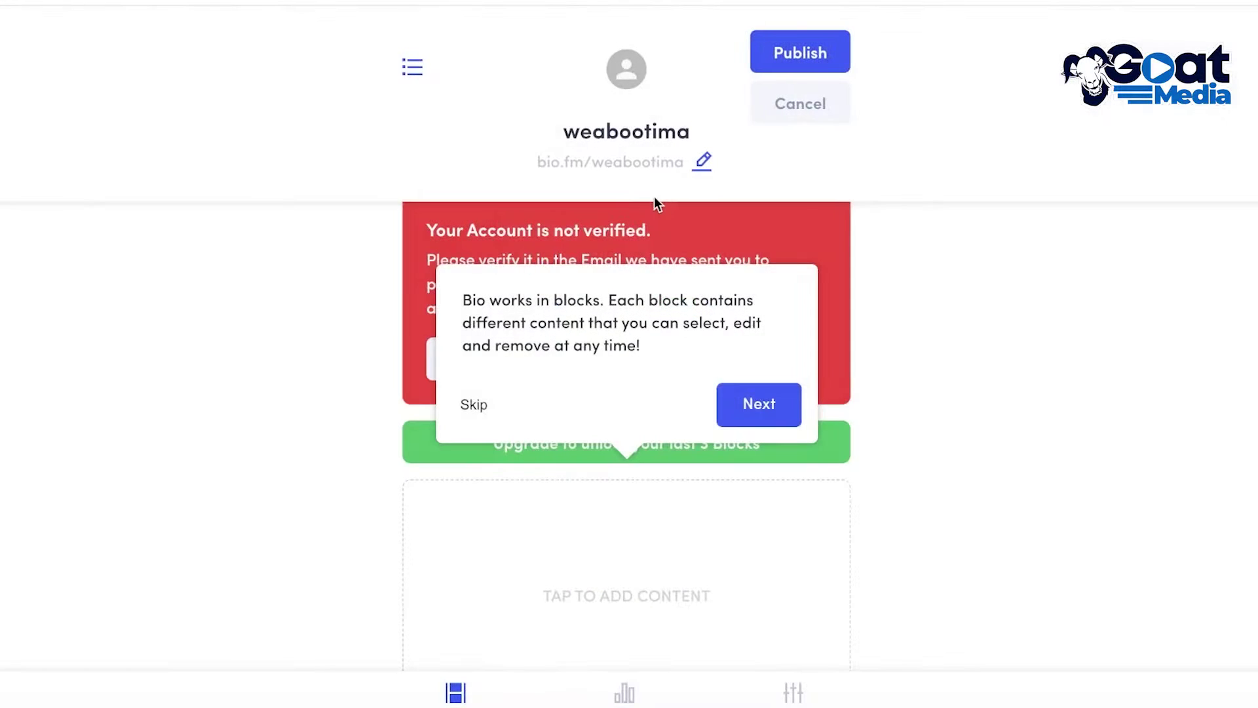
{"action": "left_click", "coordinate": [423, 68]}
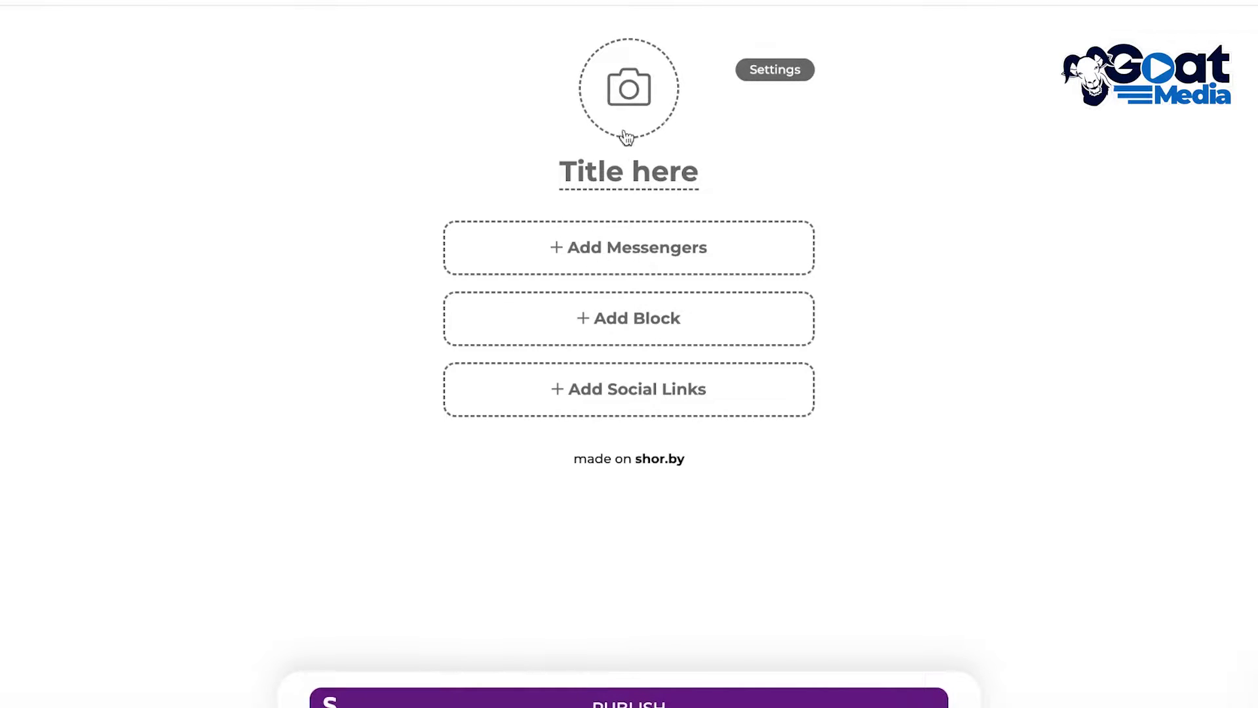
Look over the shor.by page's title, settings and style, and messenger panels
{"action": "left_click", "coordinate": [613, 178]}
{"action": "left_click", "coordinate": [905, 381]}
{"action": "left_click", "coordinate": [775, 70]}
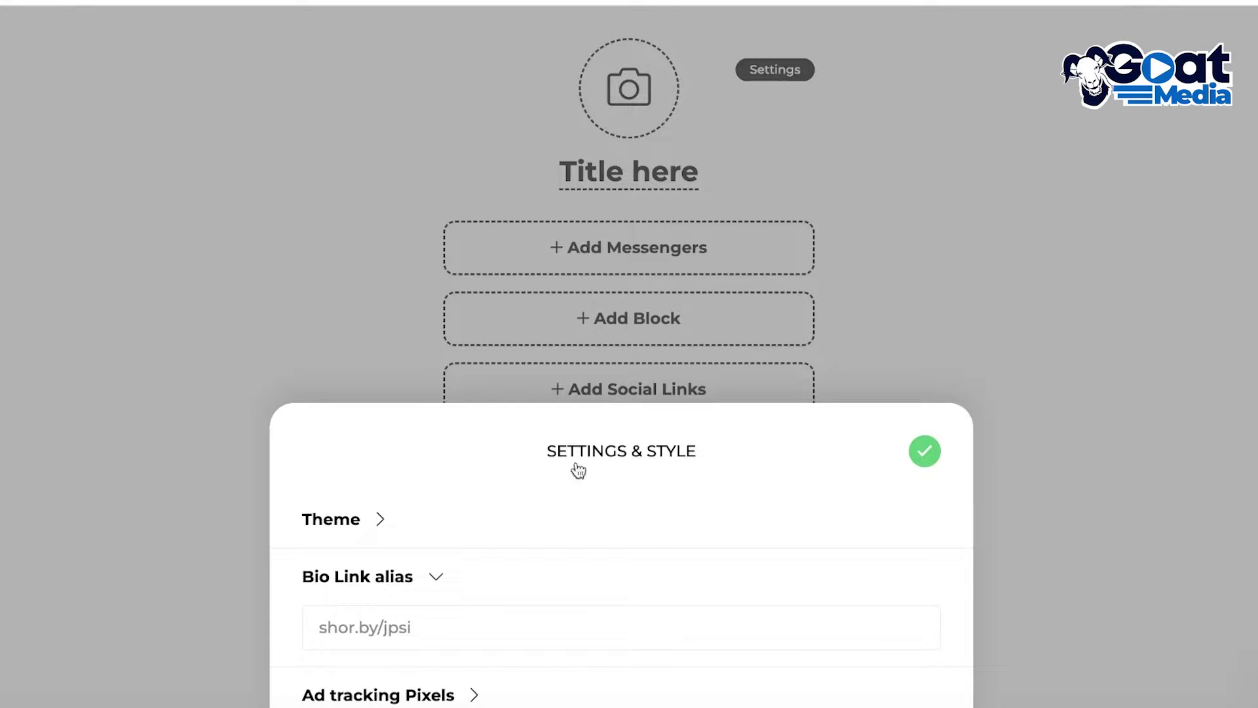
{"action": "left_click", "coordinate": [823, 238]}
{"action": "left_click", "coordinate": [684, 259]}
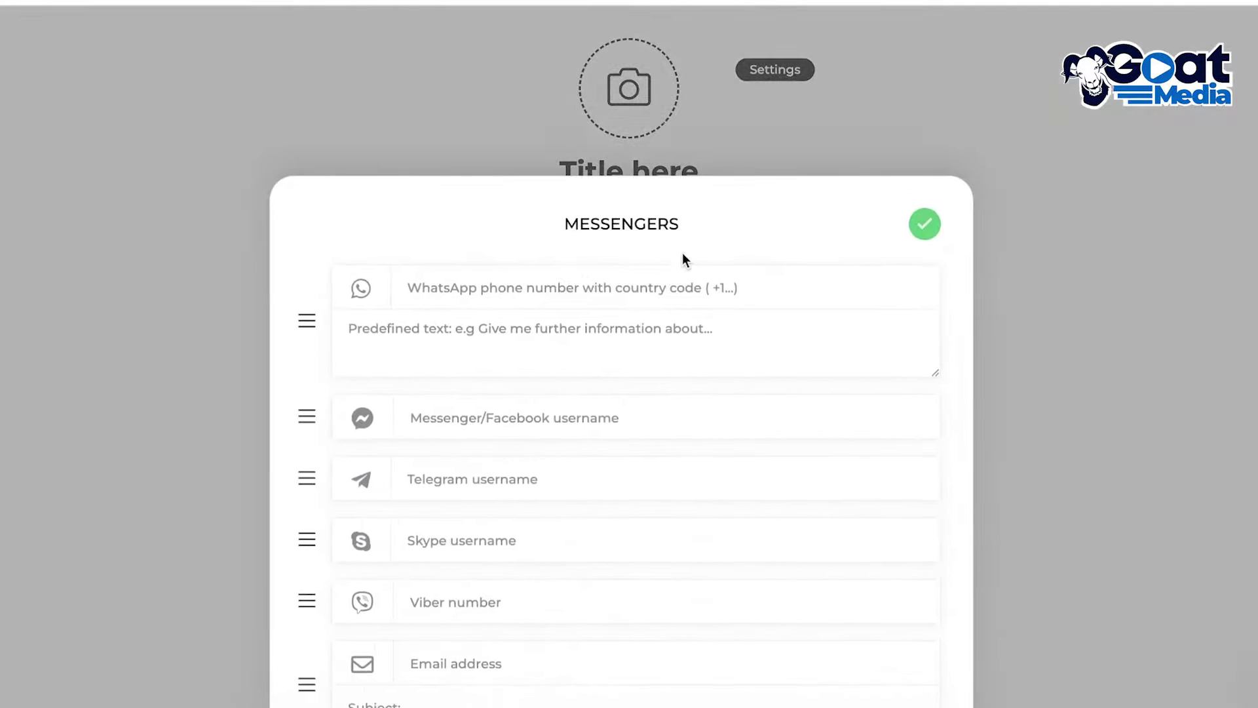
{"action": "left_click", "coordinate": [963, 196]}
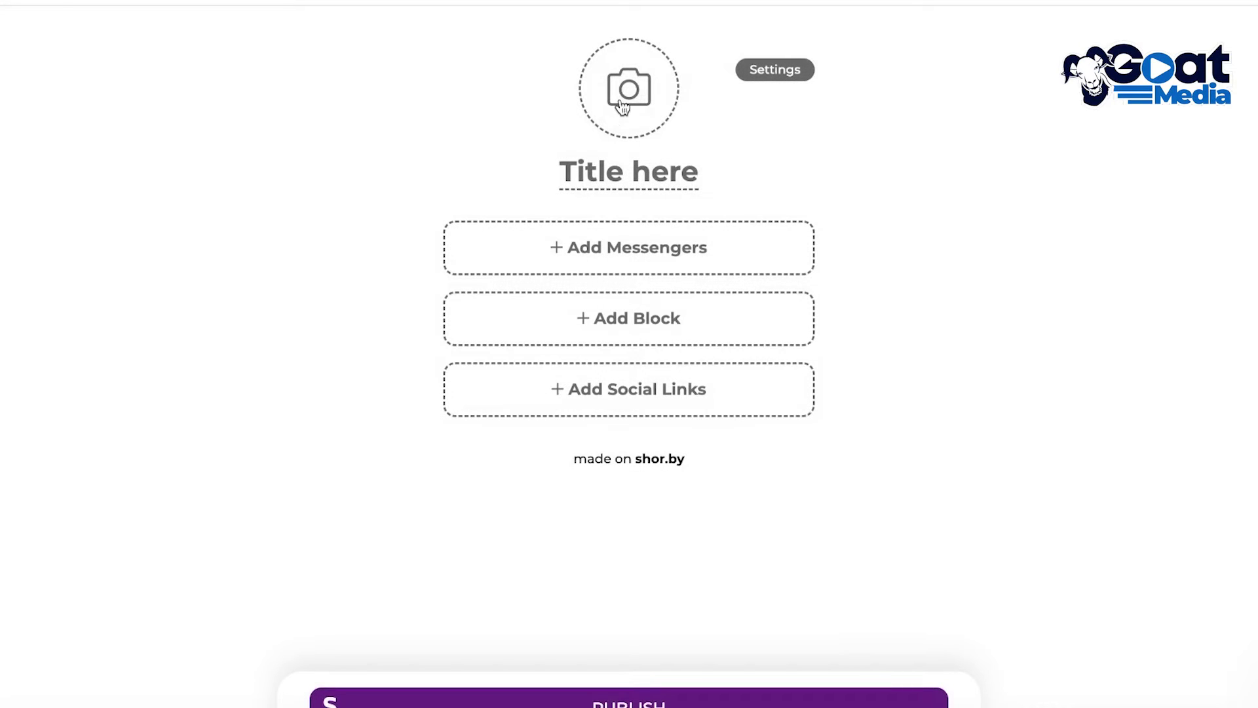
Title the page 'Jane's Link In Bio' with description 'My recommendations', fixing the typo
{"action": "left_click", "coordinate": [641, 172]}
{"action": "type", "text": "Ja"}
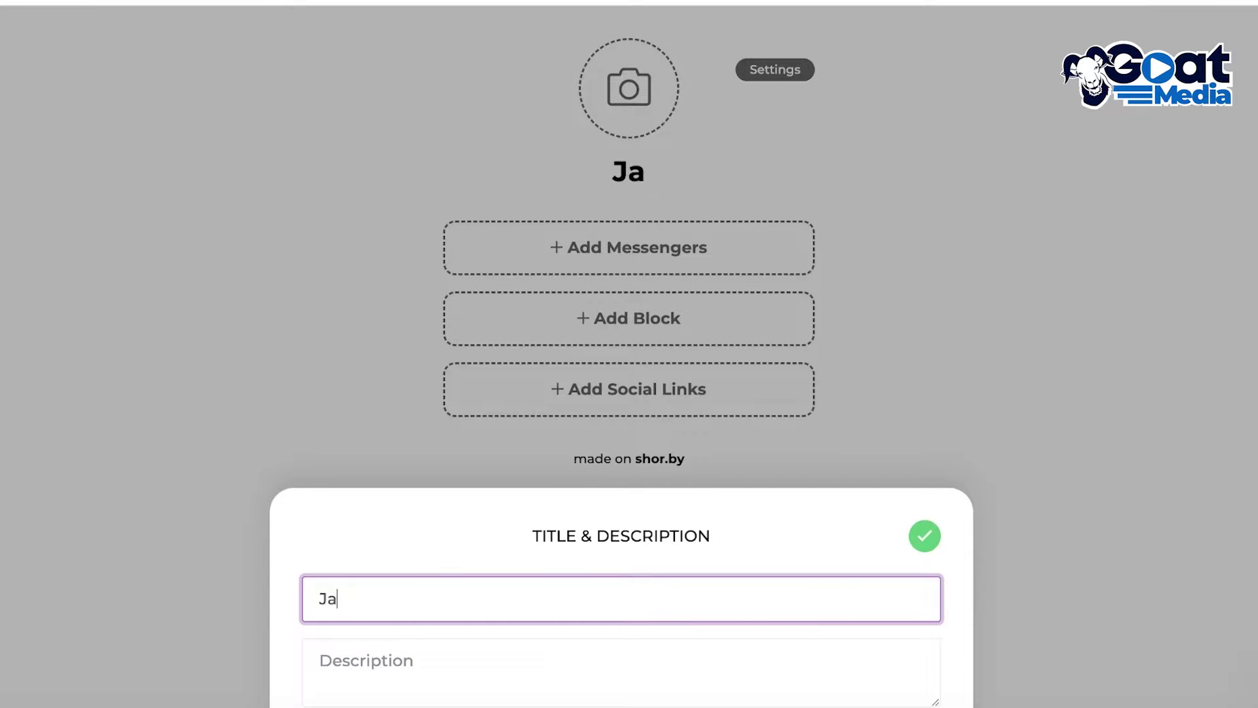
{"action": "type", "text": "ne's Link In Bio"}
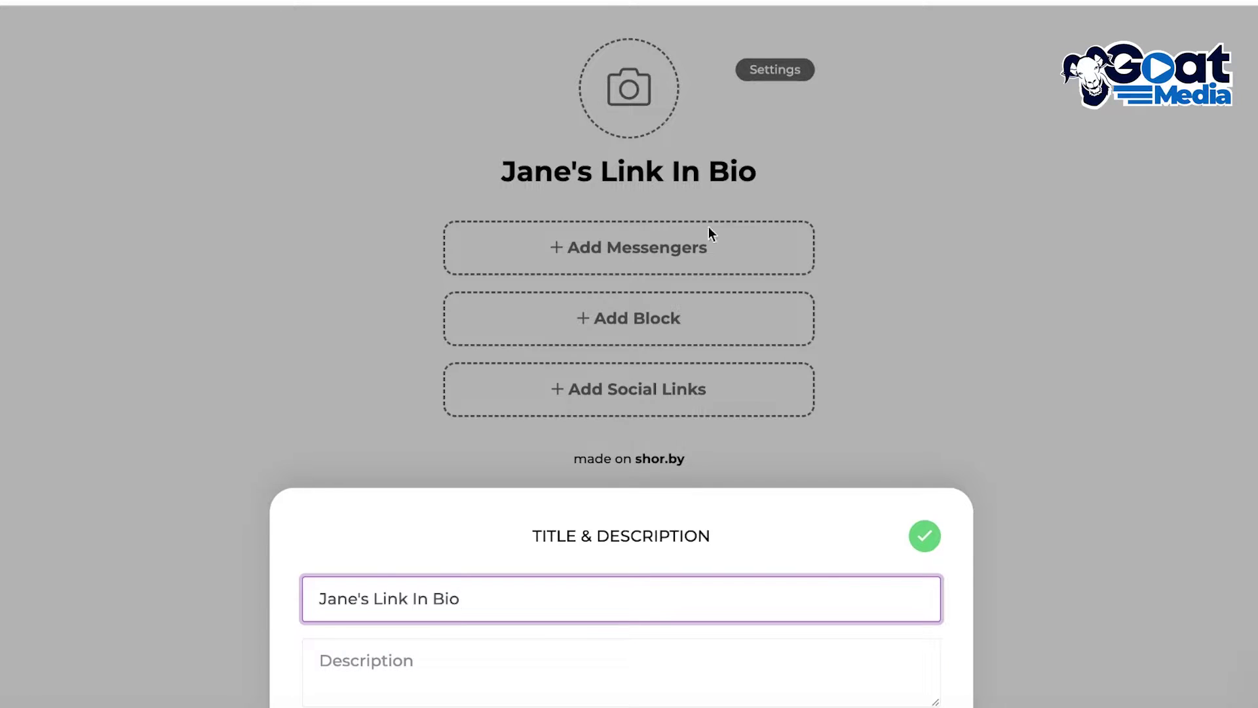
{"action": "left_click", "coordinate": [557, 642]}
{"action": "type", "text": "My "}
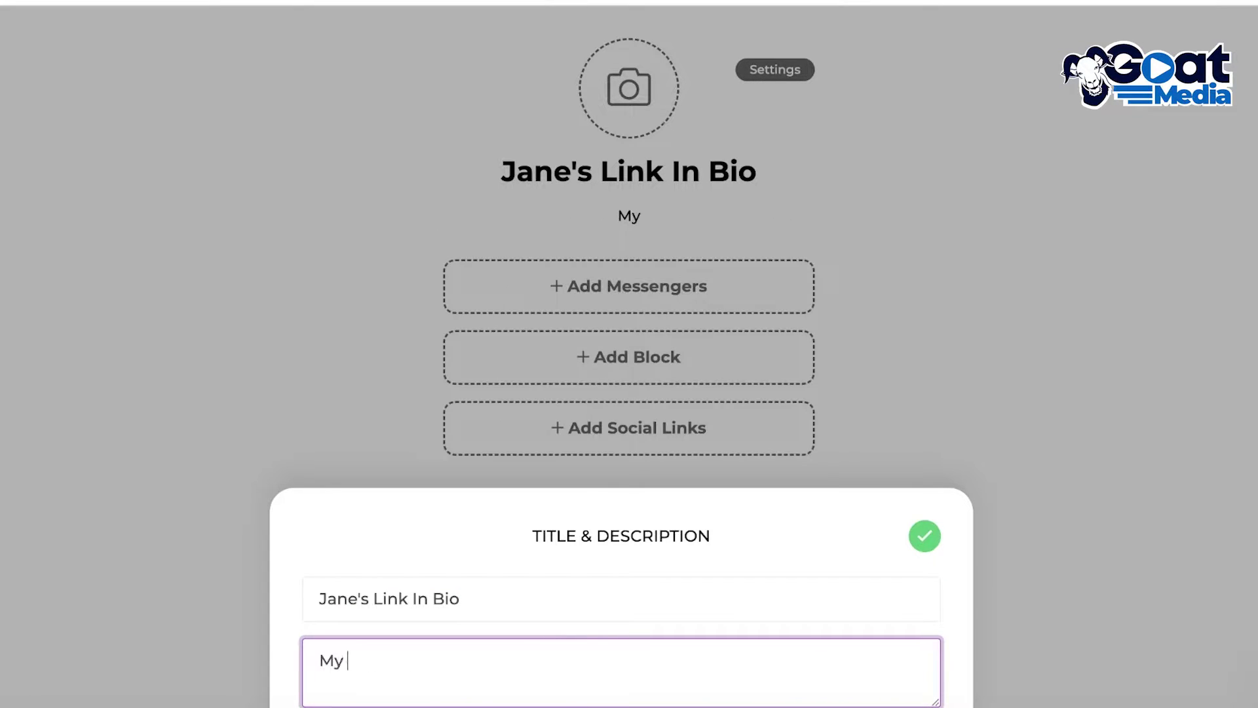
{"action": "type", "text": "reconmmendations"}
{"action": "right_click", "coordinate": [434, 658]}
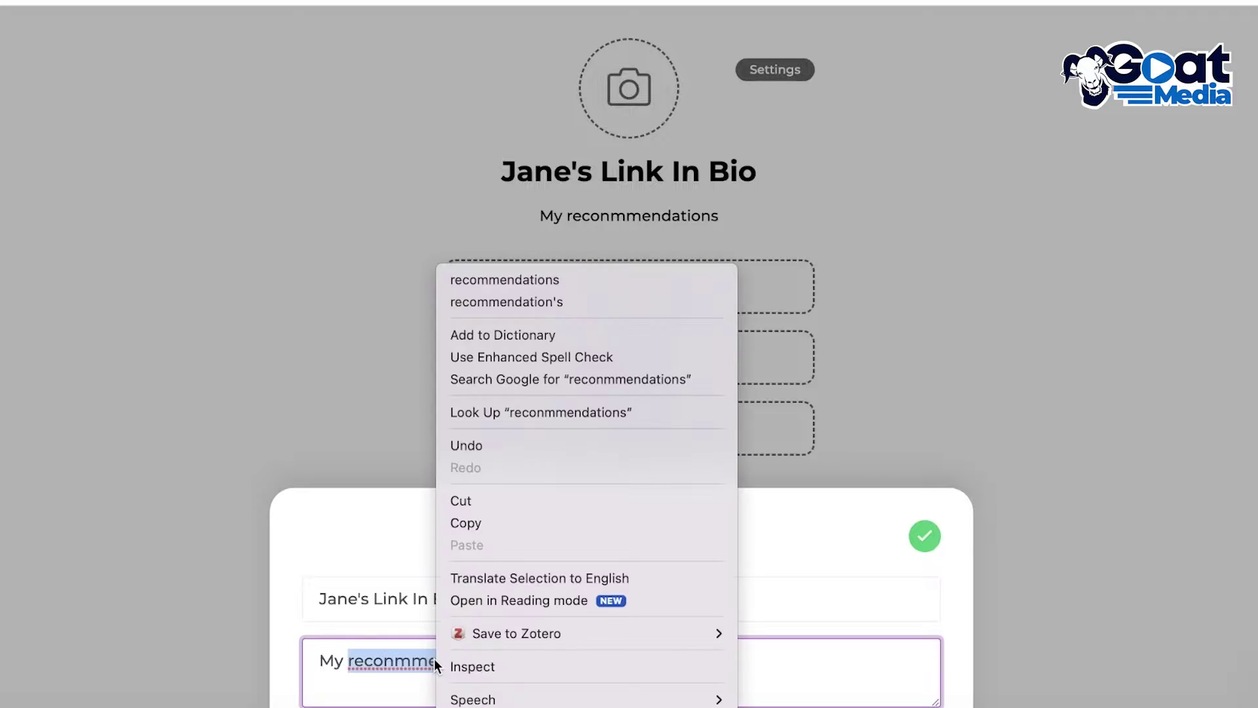
{"action": "left_click", "coordinate": [504, 280]}
{"action": "left_click", "coordinate": [1030, 283]}
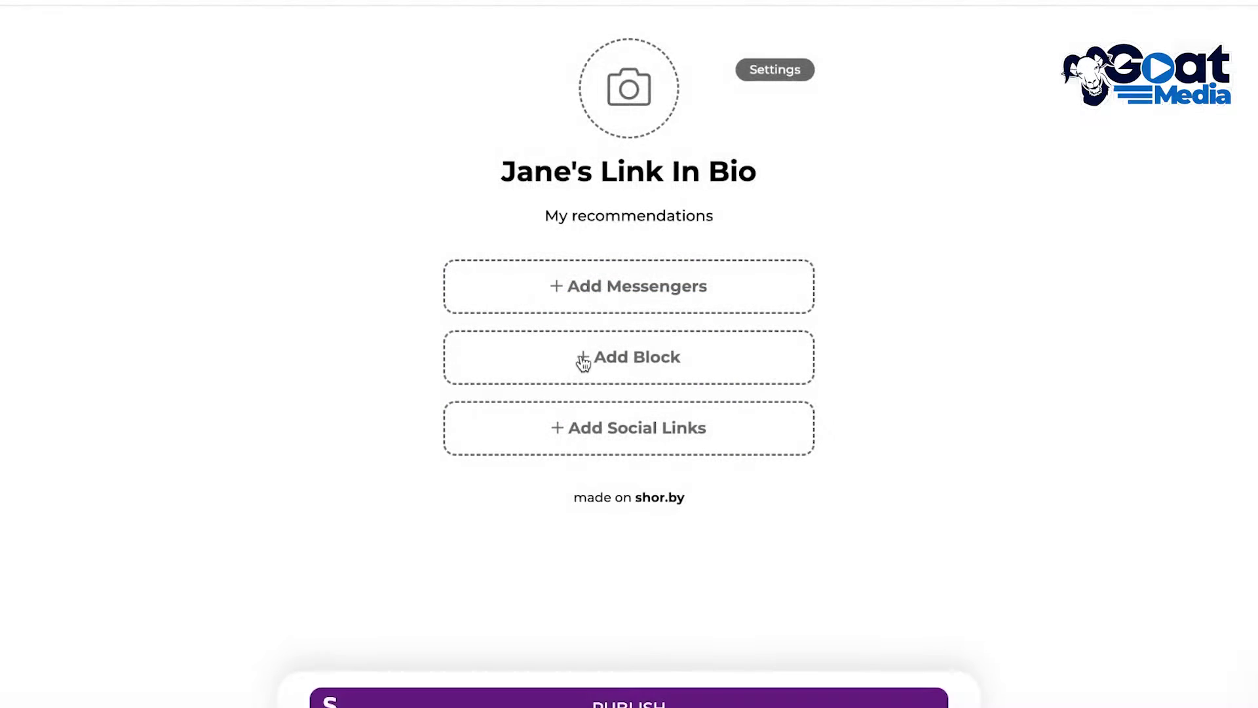
{"action": "left_click", "coordinate": [632, 375]}
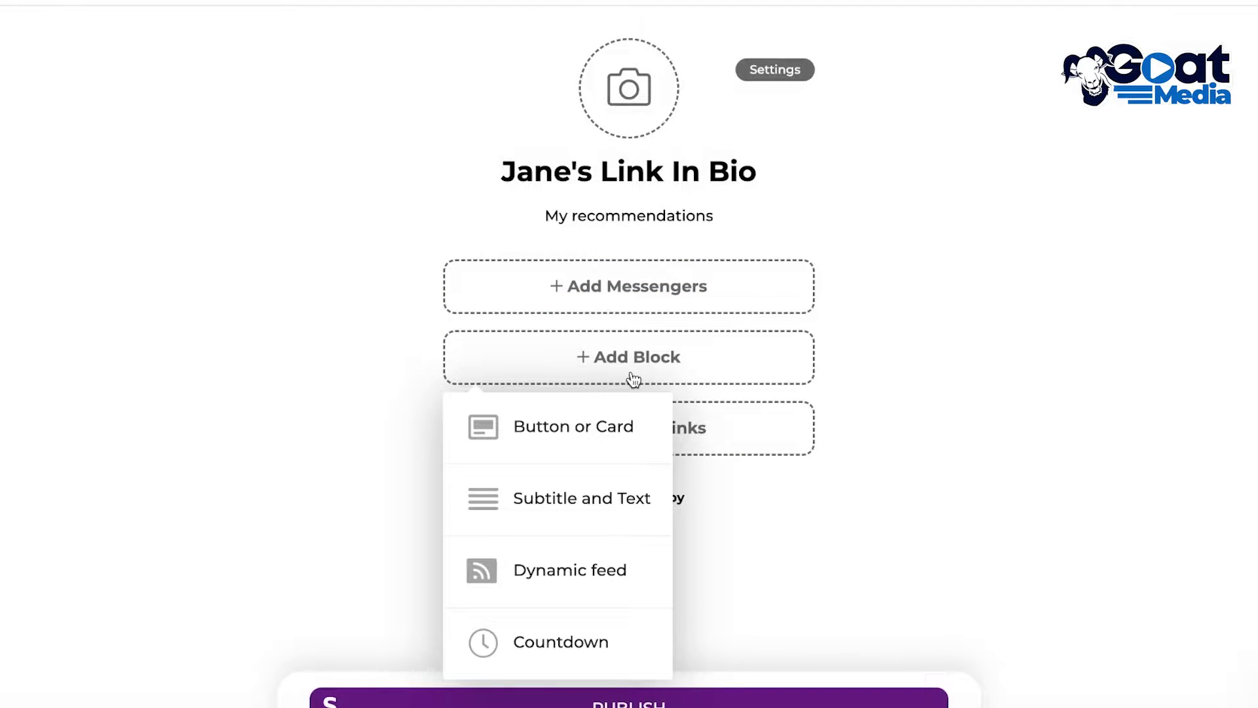
{"action": "left_click", "coordinate": [563, 445]}
{"action": "type", "text": "A"}
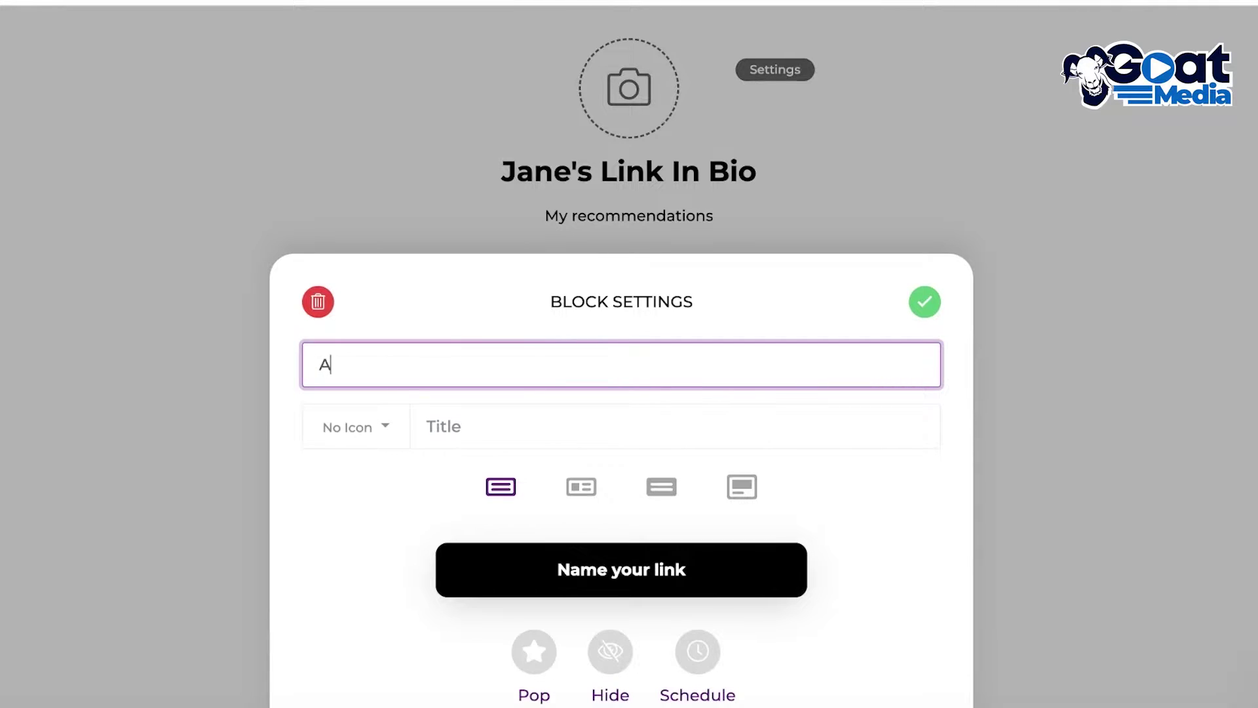
{"action": "key", "text": "BackSpace"}
{"action": "right_click", "coordinate": [328, 367]}
{"action": "left_click", "coordinate": [383, 393]}
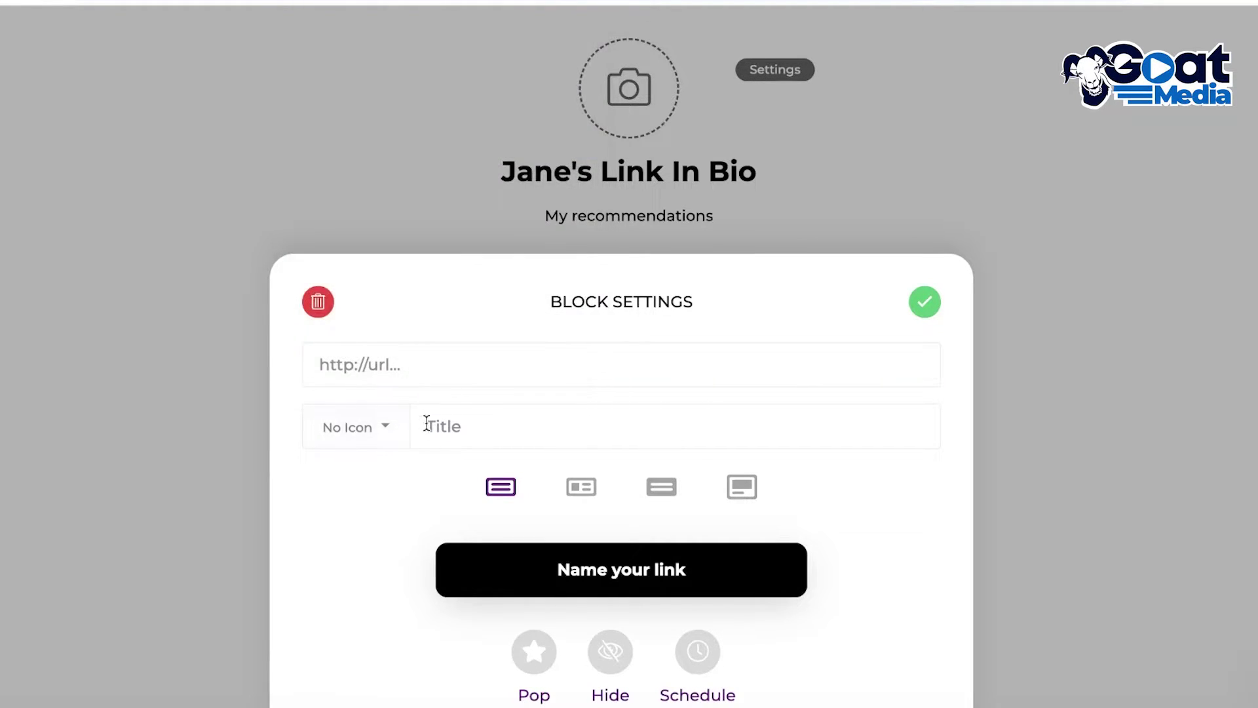
{"action": "right_click", "coordinate": [441, 347]}
{"action": "left_click", "coordinate": [509, 498]}
{"action": "left_click", "coordinate": [478, 414]}
{"action": "type", "text": "A"}
{"action": "key", "text": "BackSpace"}
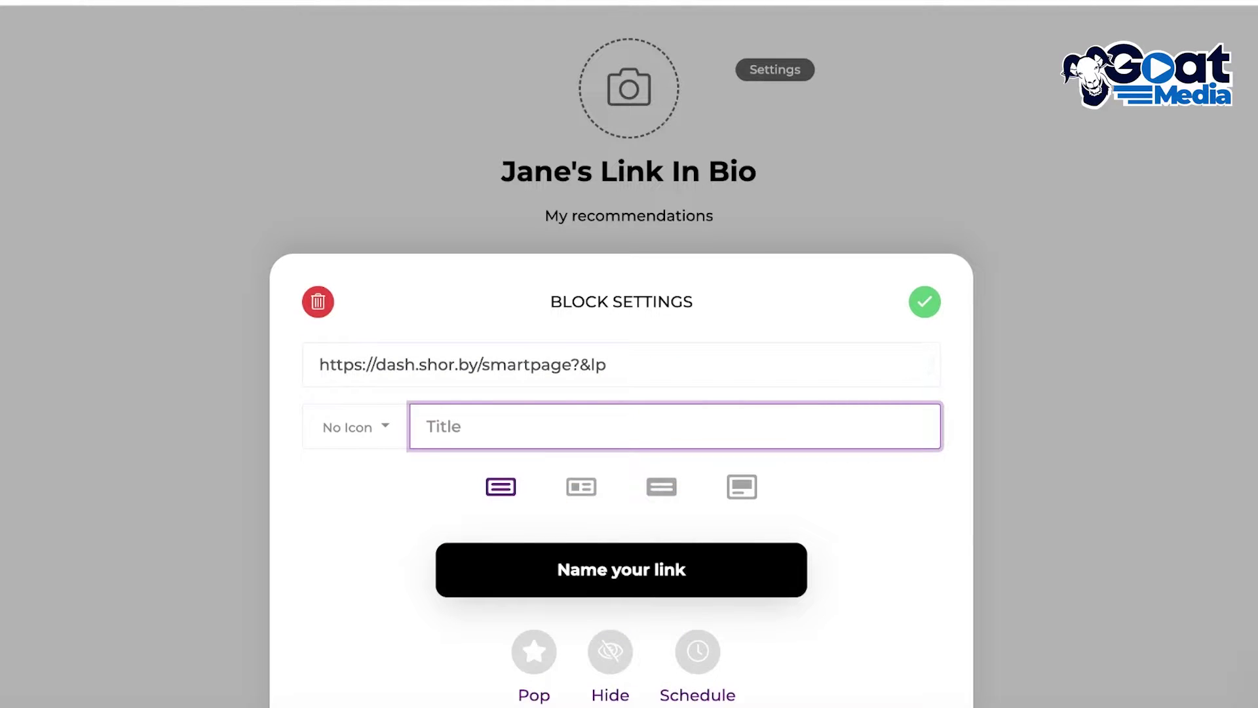
{"action": "type", "text": "Shor. Instagram Bio Supercharger"}
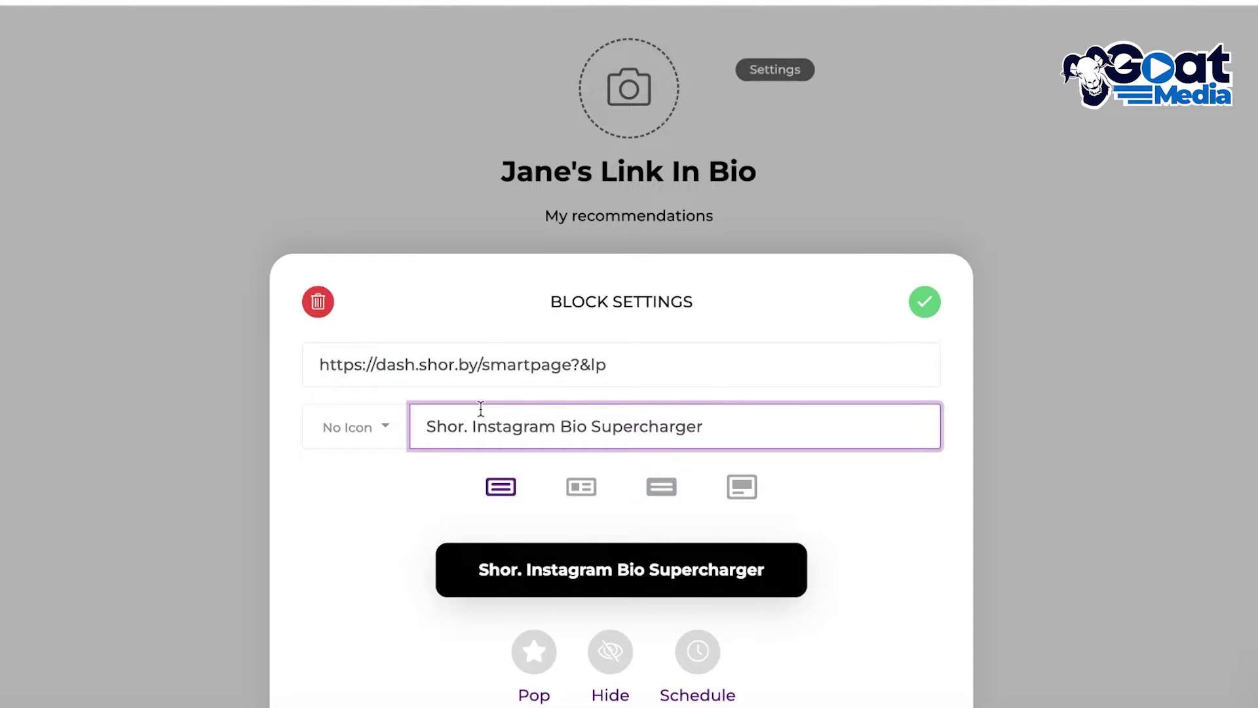
Set the link block to No Icon and retitle it 'AA'
{"action": "left_click", "coordinate": [350, 427]}
{"action": "left_click", "coordinate": [353, 416]}
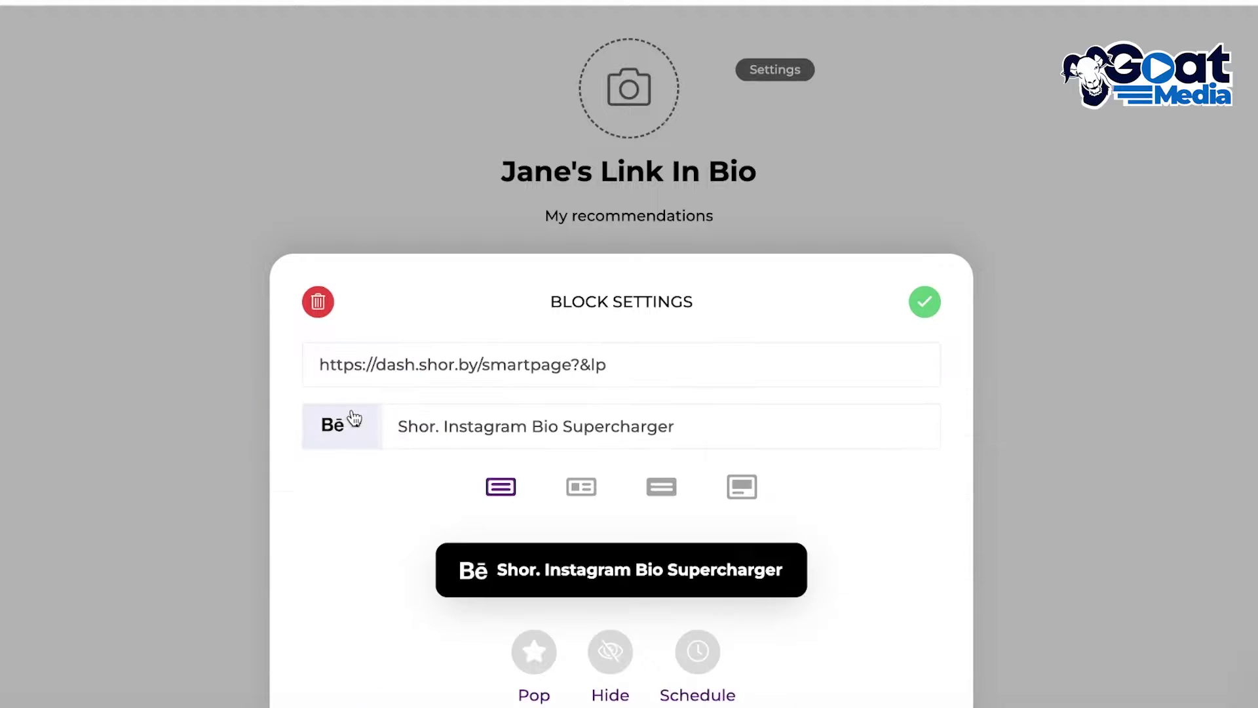
{"action": "left_click", "coordinate": [310, 444]}
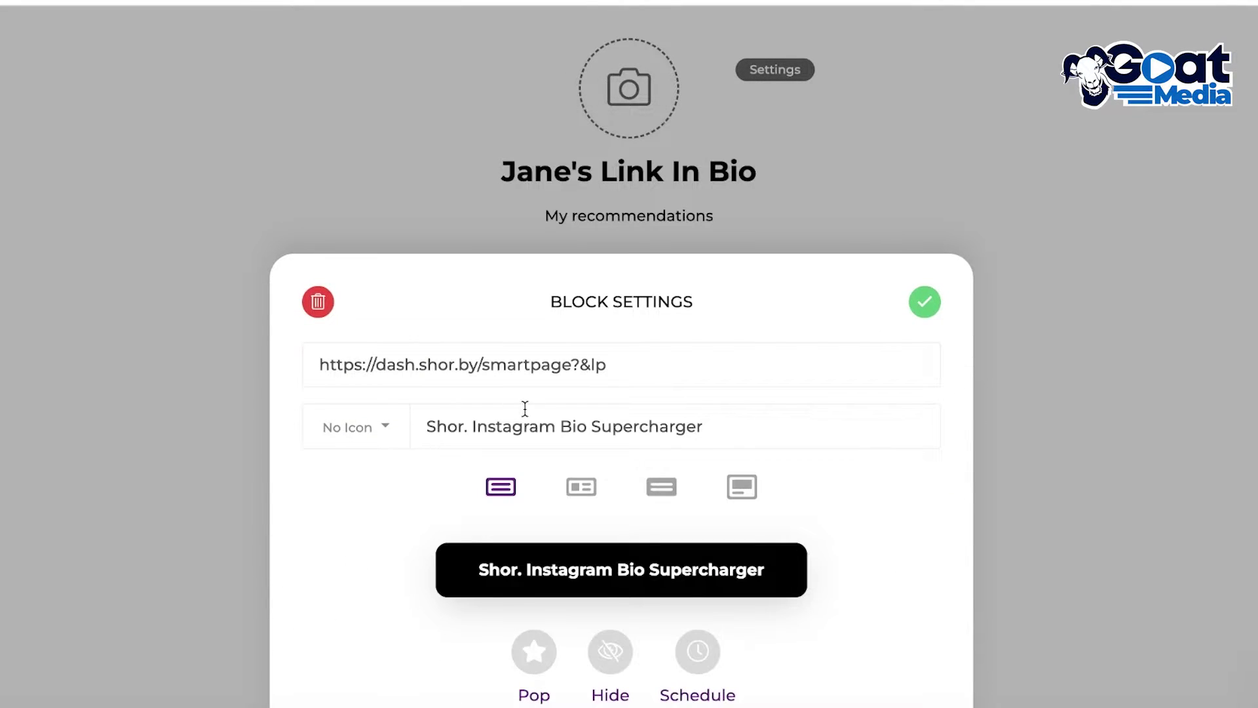
{"action": "left_click", "coordinate": [525, 408]}
{"action": "key", "text": "ctrl+a"}
{"action": "left_click_drag", "start_coordinate": [446, 416], "coordinate": [660, 432]}
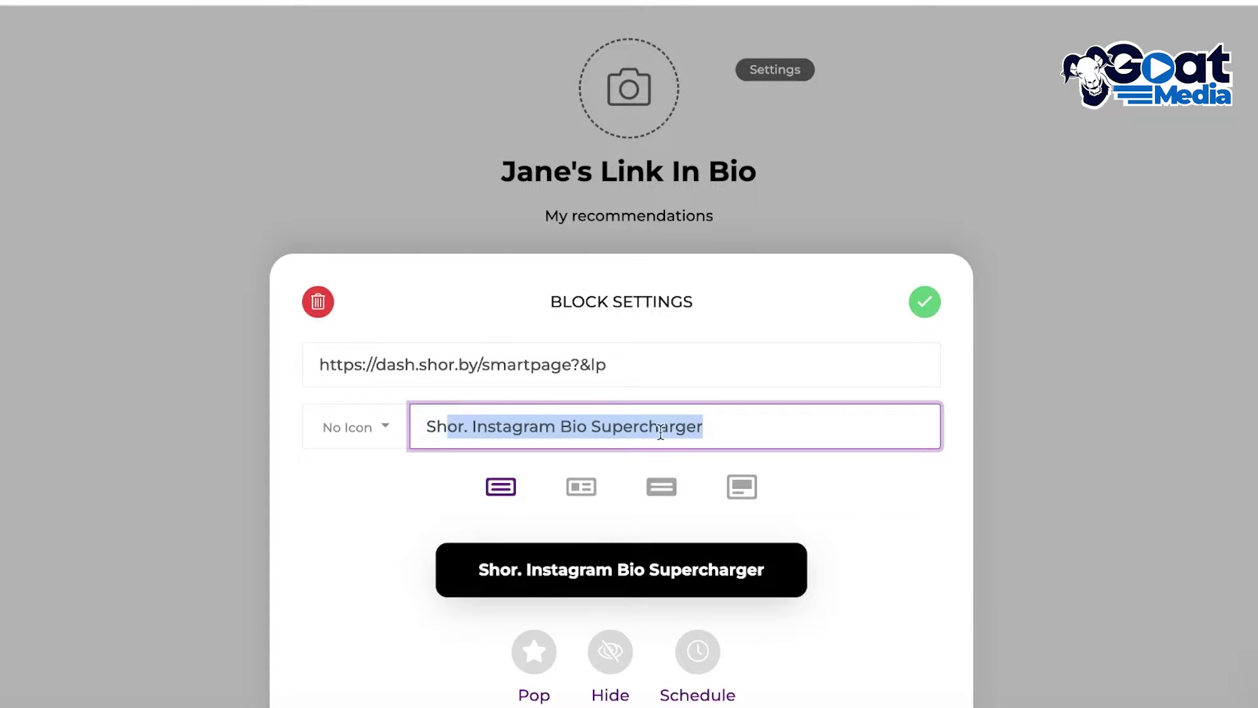
{"action": "triple_click", "coordinate": [708, 426]}
{"action": "key", "text": "BackSpace"}
{"action": "type", "text": "AA"}
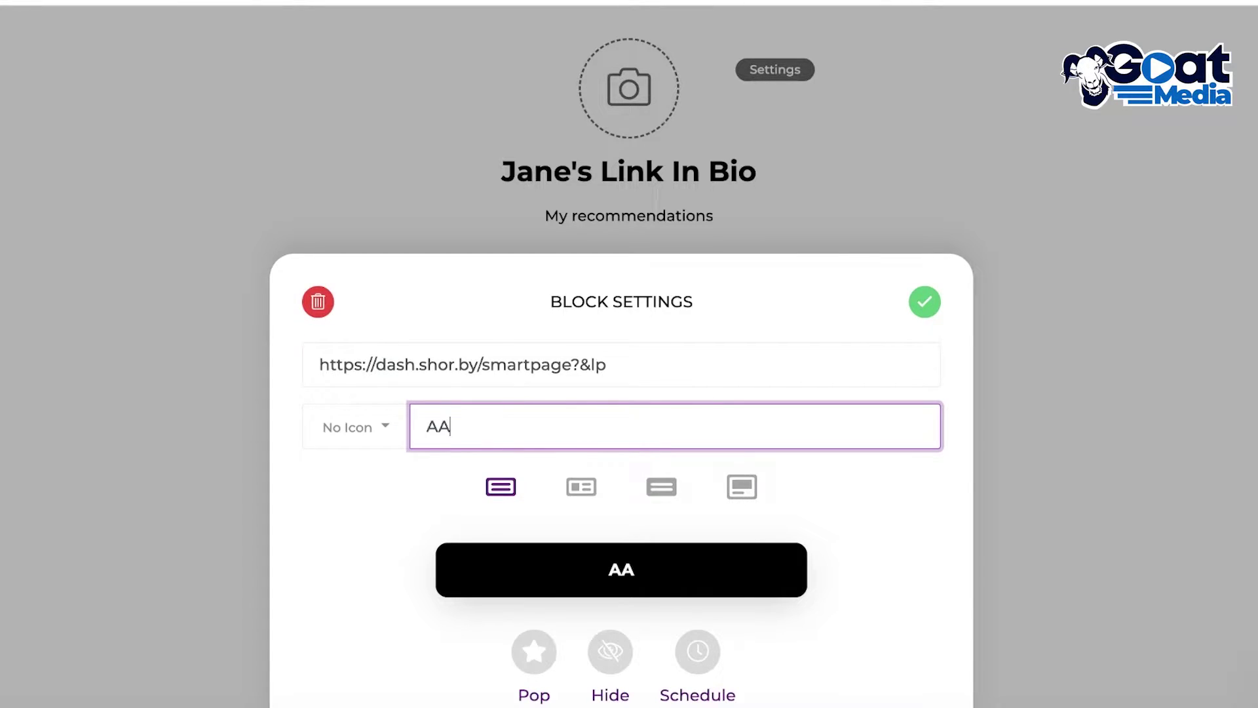
Compare block layouts and settle on the large image card
{"action": "left_click", "coordinate": [581, 486]}
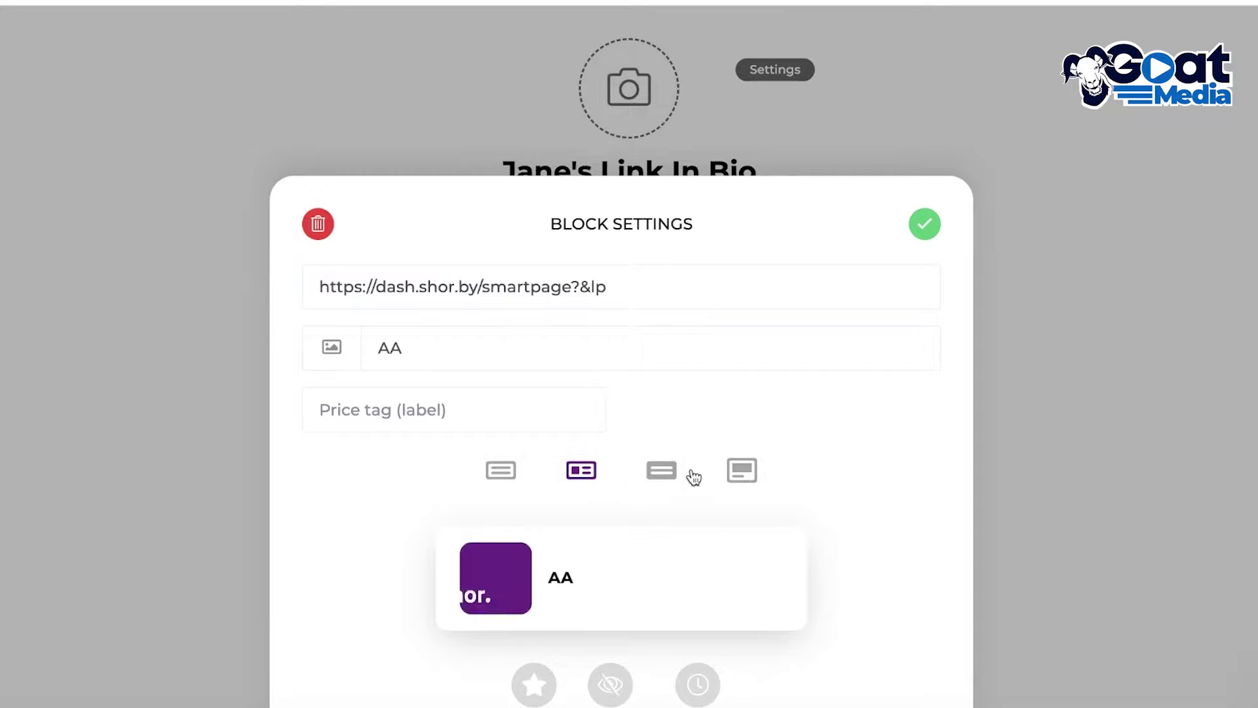
{"action": "left_click", "coordinate": [660, 477]}
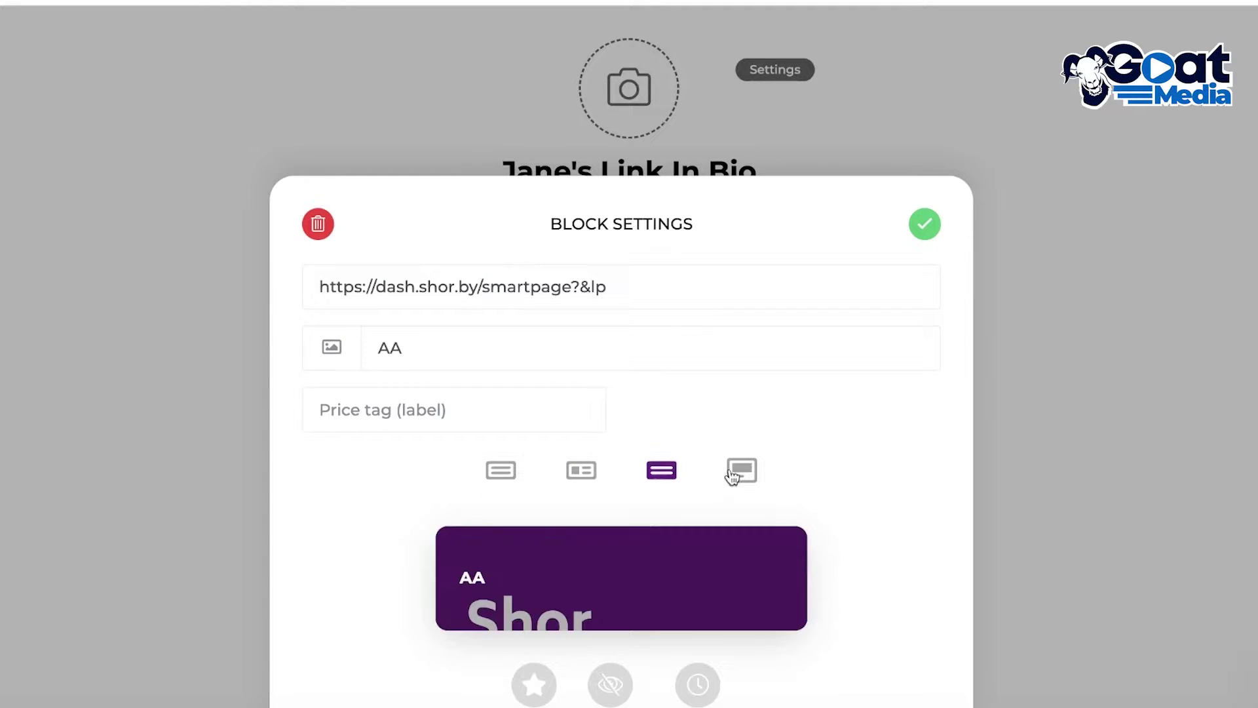
{"action": "left_click", "coordinate": [742, 471]}
{"action": "scroll", "coordinate": [494, 367], "scroll_direction": "down", "scroll_amount": 3}
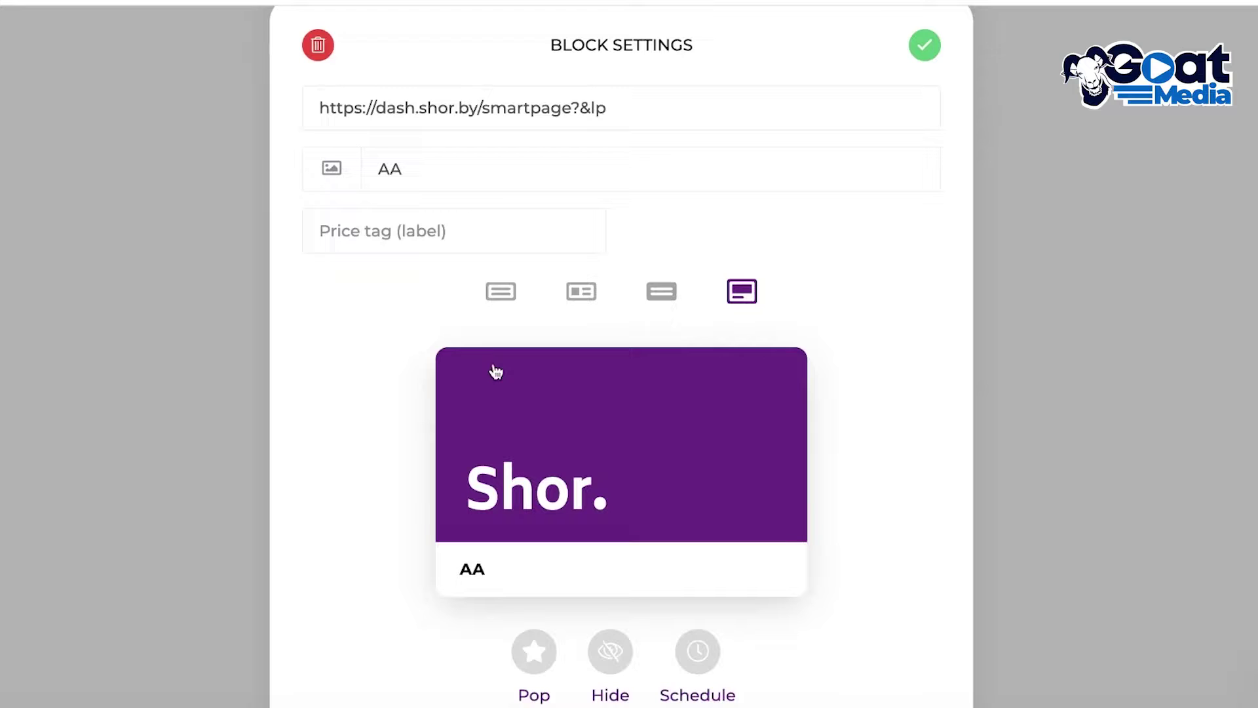
{"action": "left_click", "coordinate": [497, 293]}
{"action": "left_click", "coordinate": [741, 486]}
Leave Pop, Hide and Schedule all off and save the block settings
{"action": "left_click", "coordinate": [549, 671]}
{"action": "left_click", "coordinate": [548, 663]}
{"action": "left_click", "coordinate": [547, 657]}
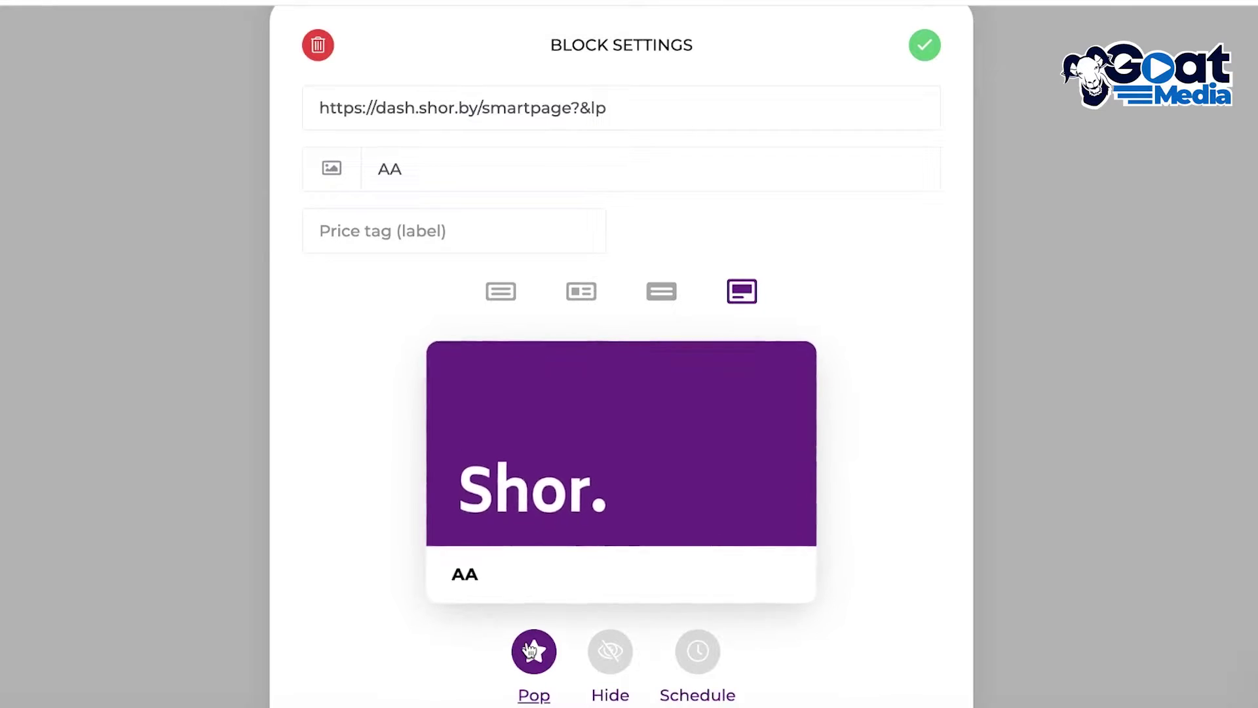
{"action": "left_click", "coordinate": [547, 657]}
{"action": "left_click", "coordinate": [620, 657]}
{"action": "left_click", "coordinate": [621, 660]}
{"action": "left_click", "coordinate": [697, 661]}
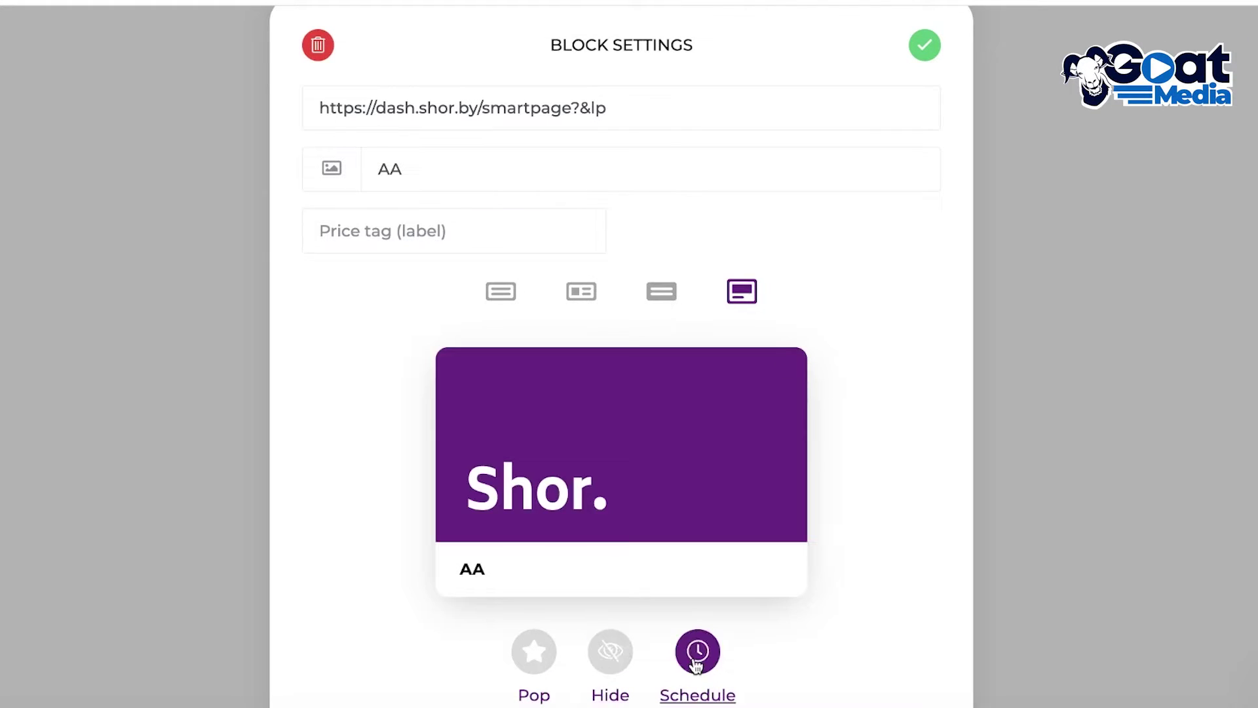
{"action": "left_click", "coordinate": [694, 665]}
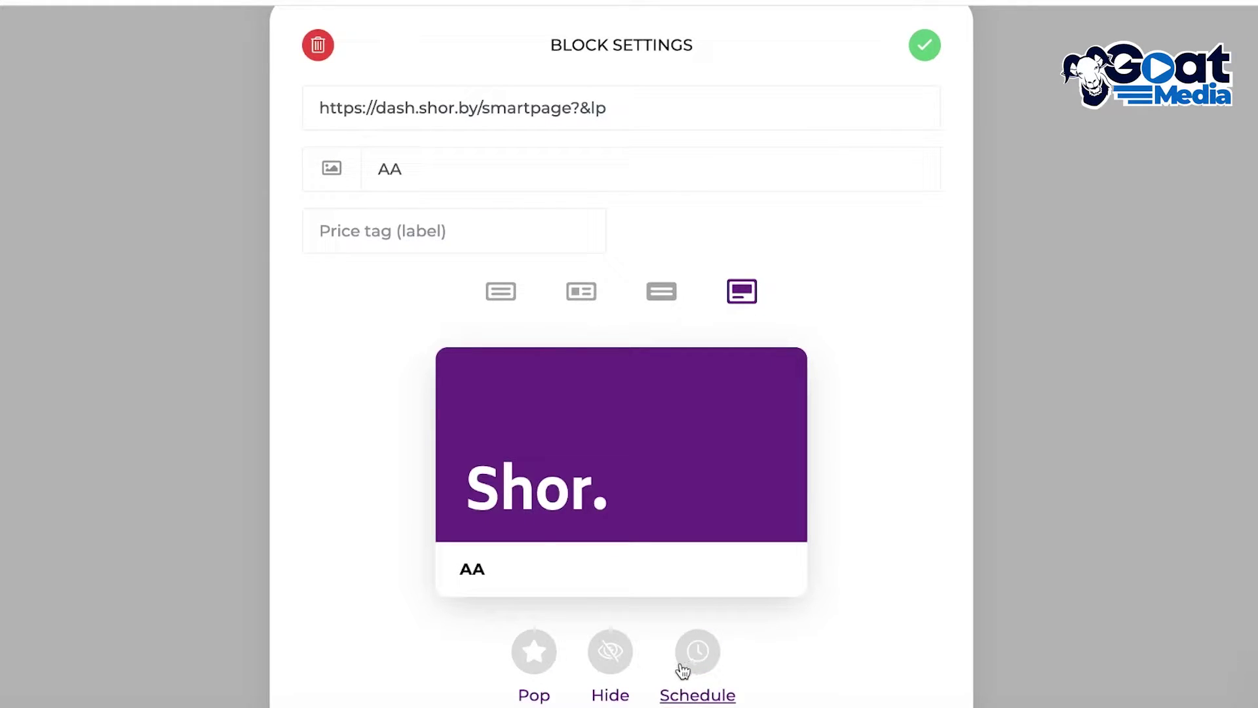
{"action": "left_click", "coordinate": [534, 654]}
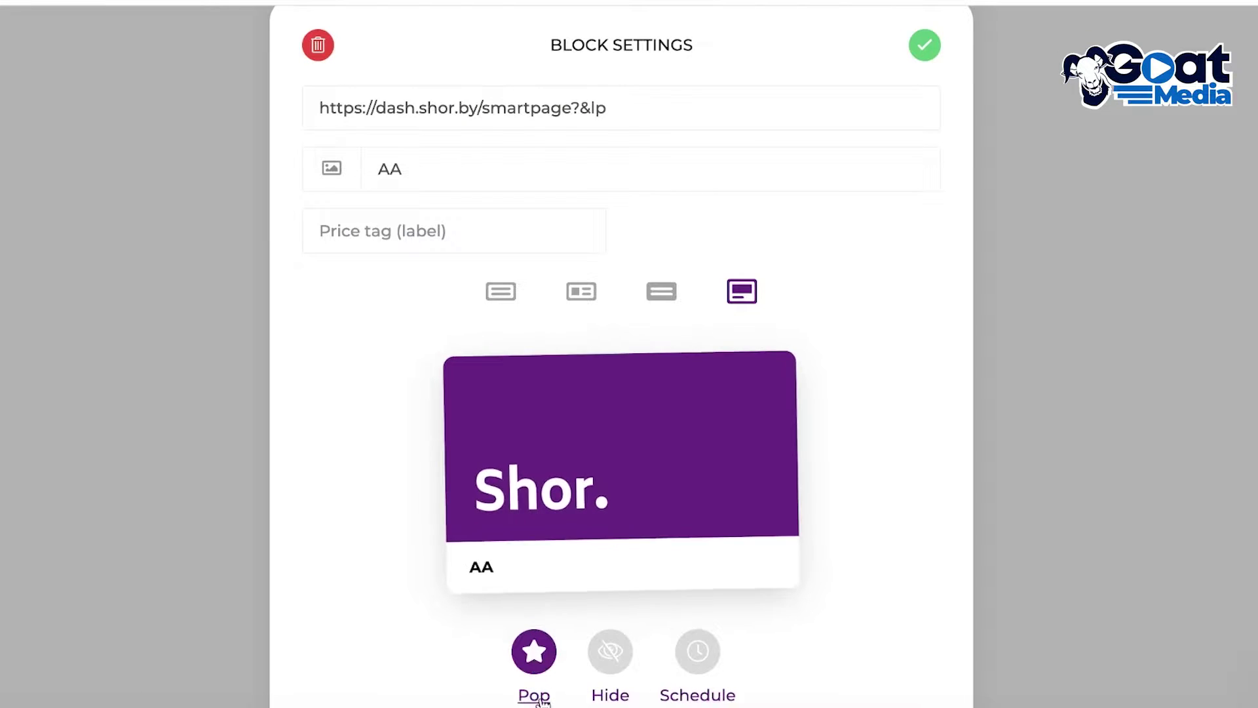
{"action": "left_click", "coordinate": [532, 654]}
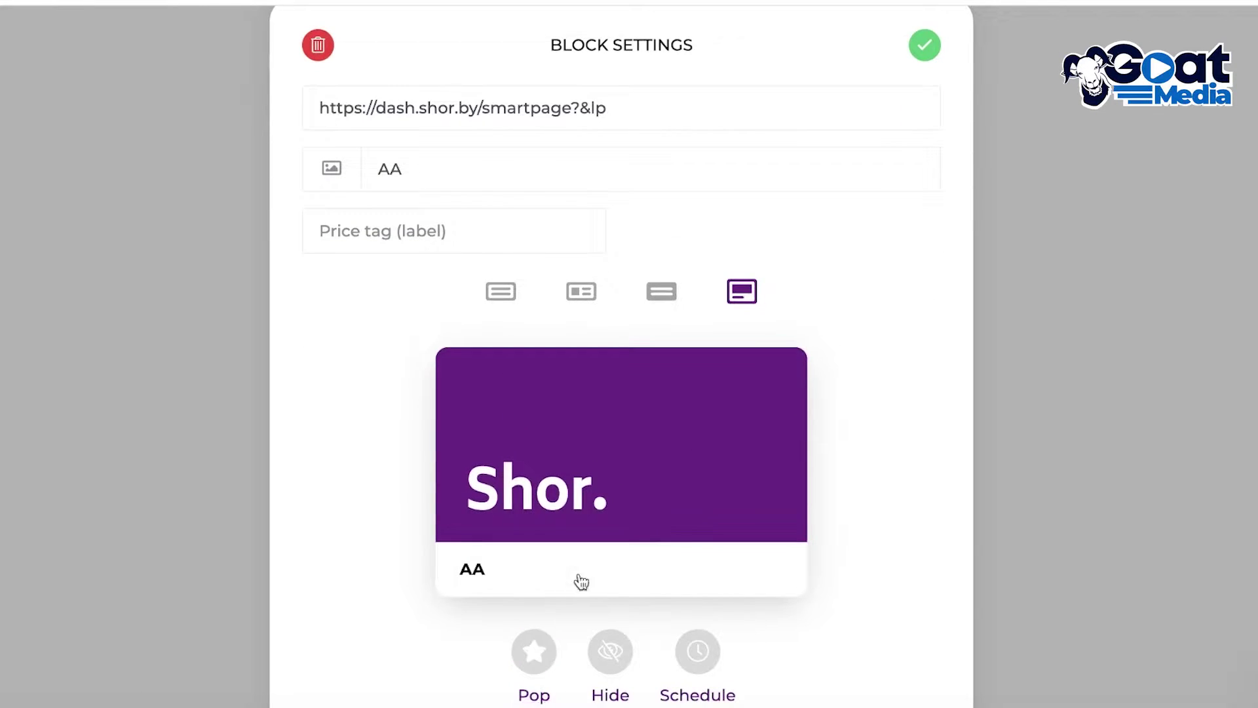
{"action": "key", "text": "Escape"}
Publish the page, creating a shor.by account with the saved name, e-mail and a password
{"action": "scroll", "coordinate": [817, 373], "scroll_direction": "down", "scroll_amount": 2}
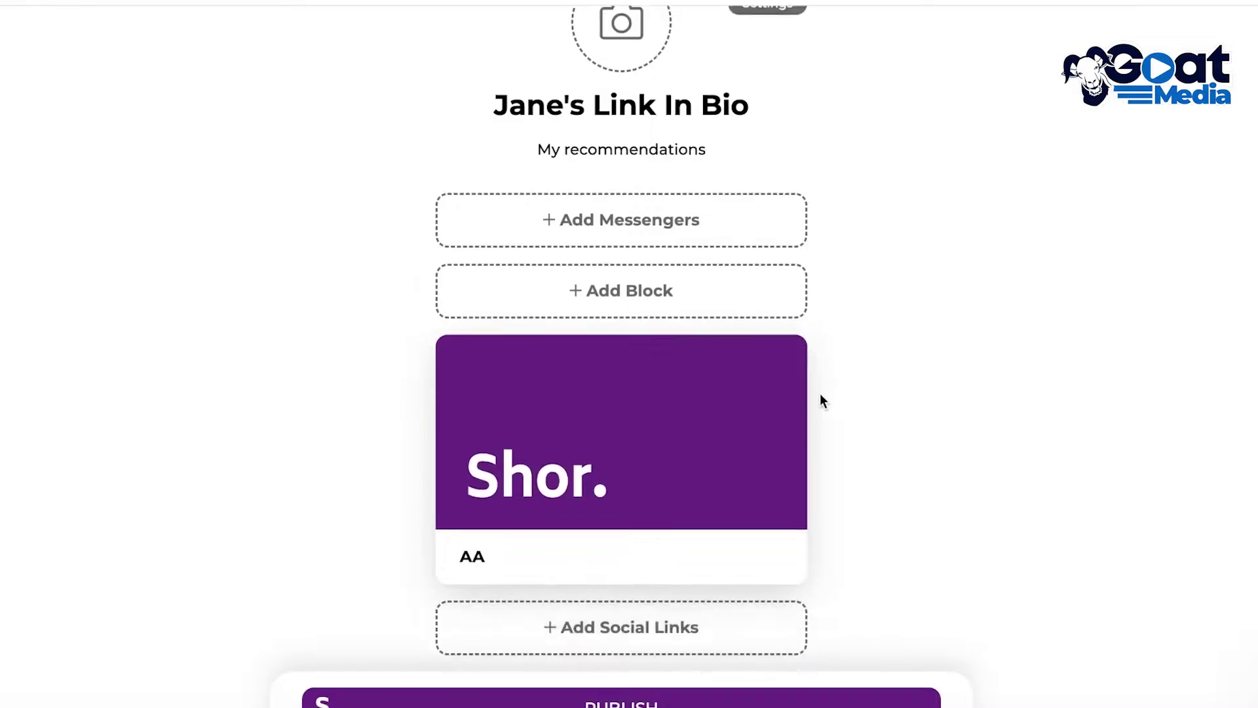
{"action": "left_click", "coordinate": [649, 699]}
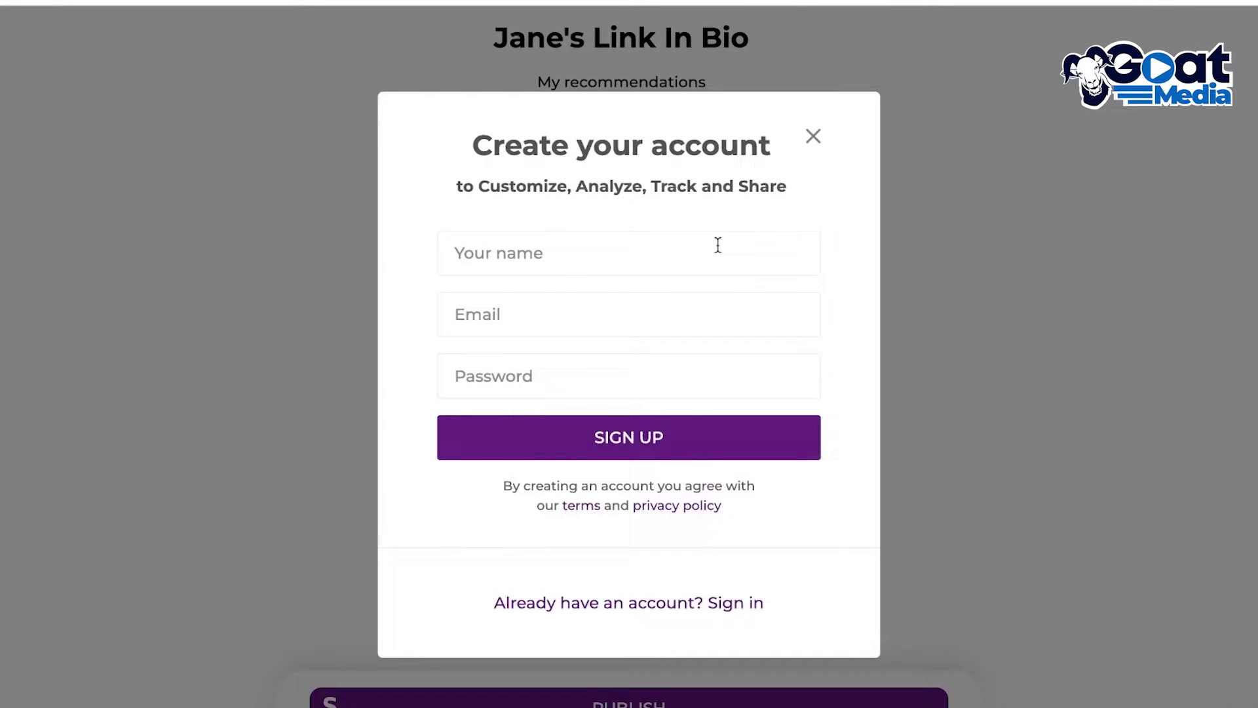
{"action": "left_click", "coordinate": [714, 244]}
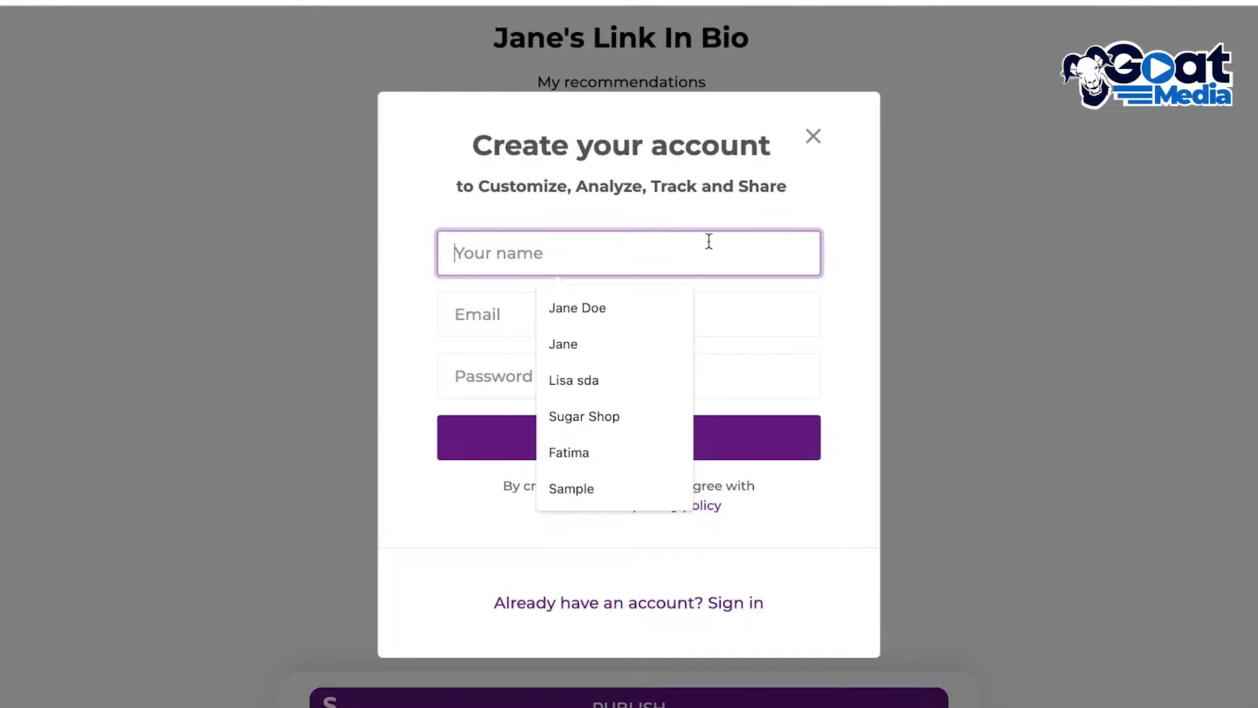
{"action": "left_click", "coordinate": [630, 308]}
{"action": "left_click", "coordinate": [629, 321]}
{"action": "left_click", "coordinate": [616, 407]}
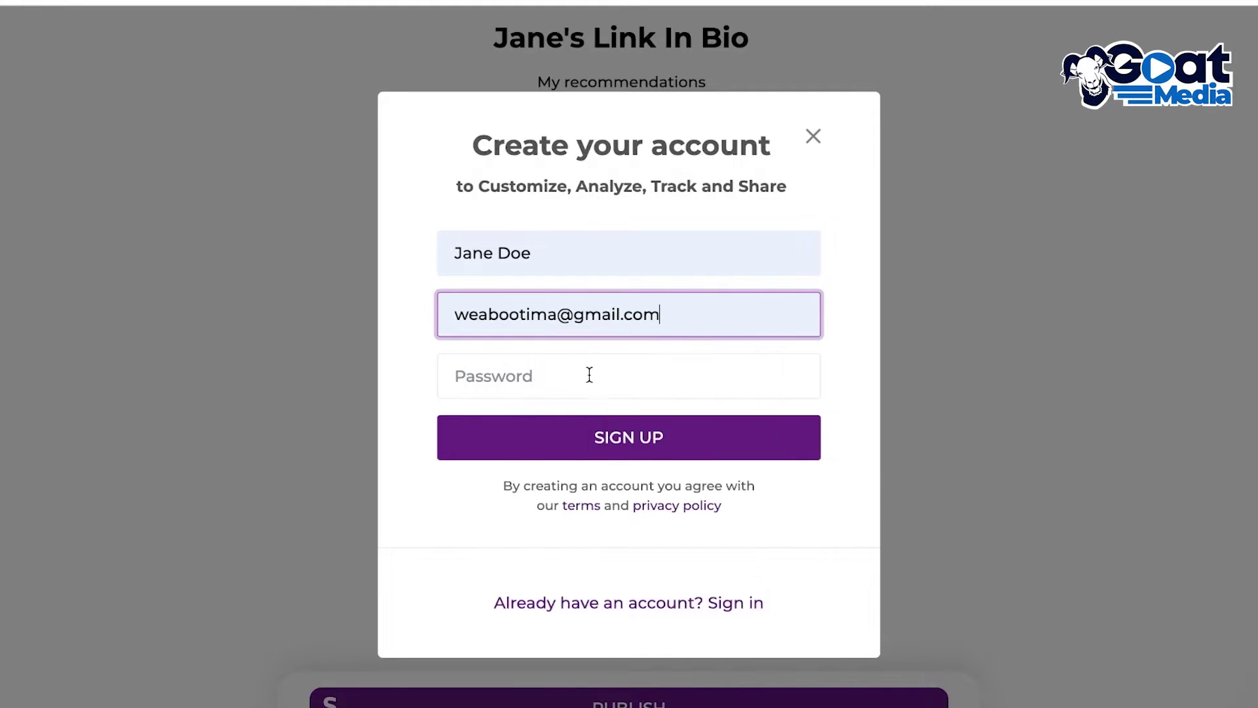
{"action": "left_click", "coordinate": [587, 374]}
{"action": "type", "text": "••"}
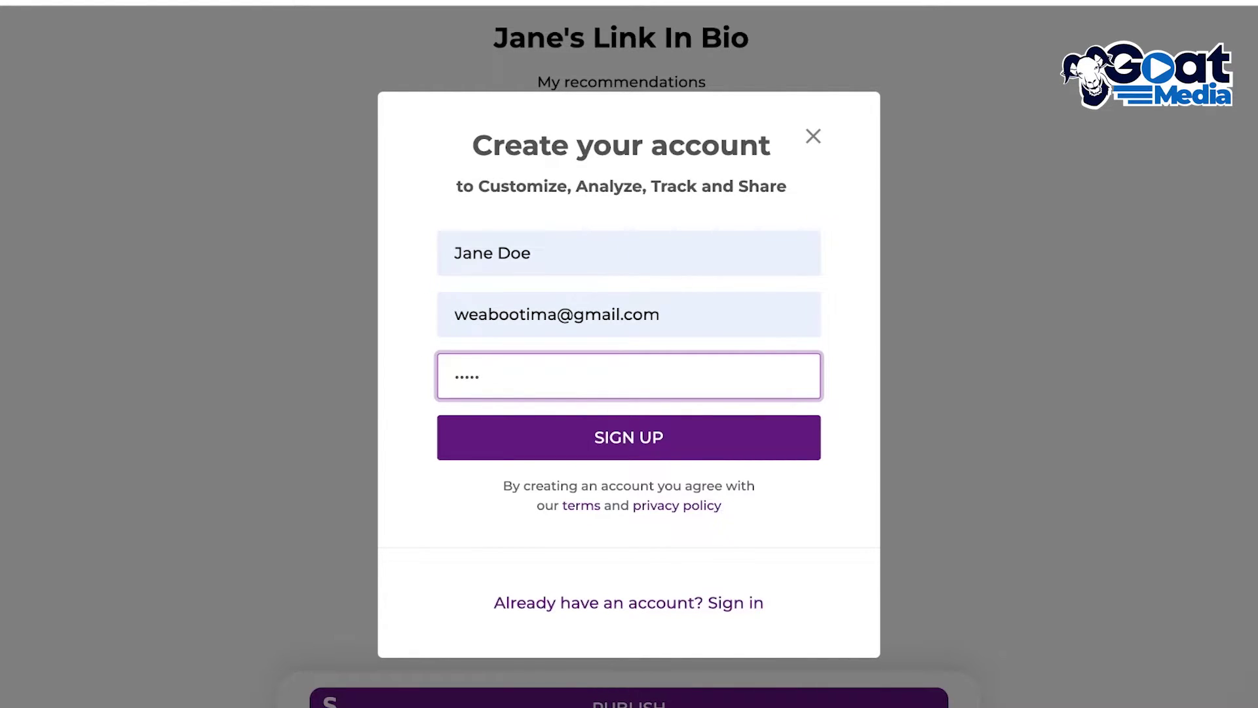
{"action": "key", "text": "BackSpace"}
{"action": "key", "text": "BackSpace"}
{"action": "type", "text": "•••••••••"}
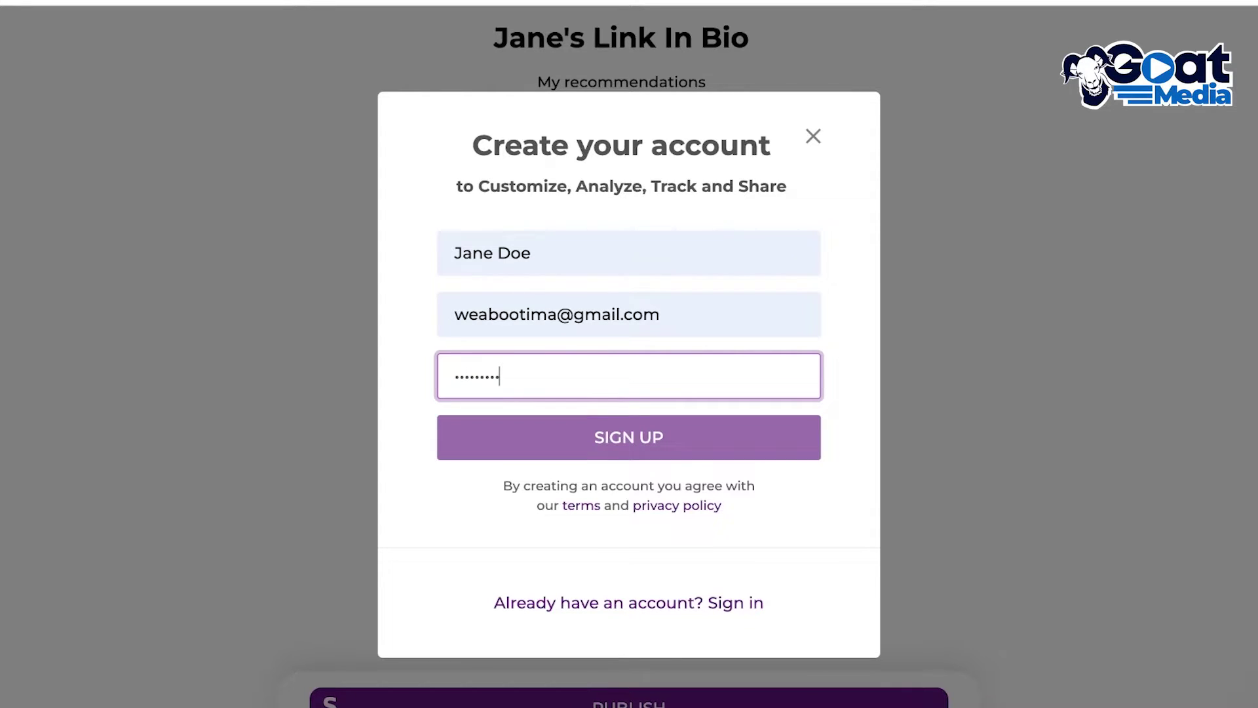
{"action": "key", "text": "Return"}
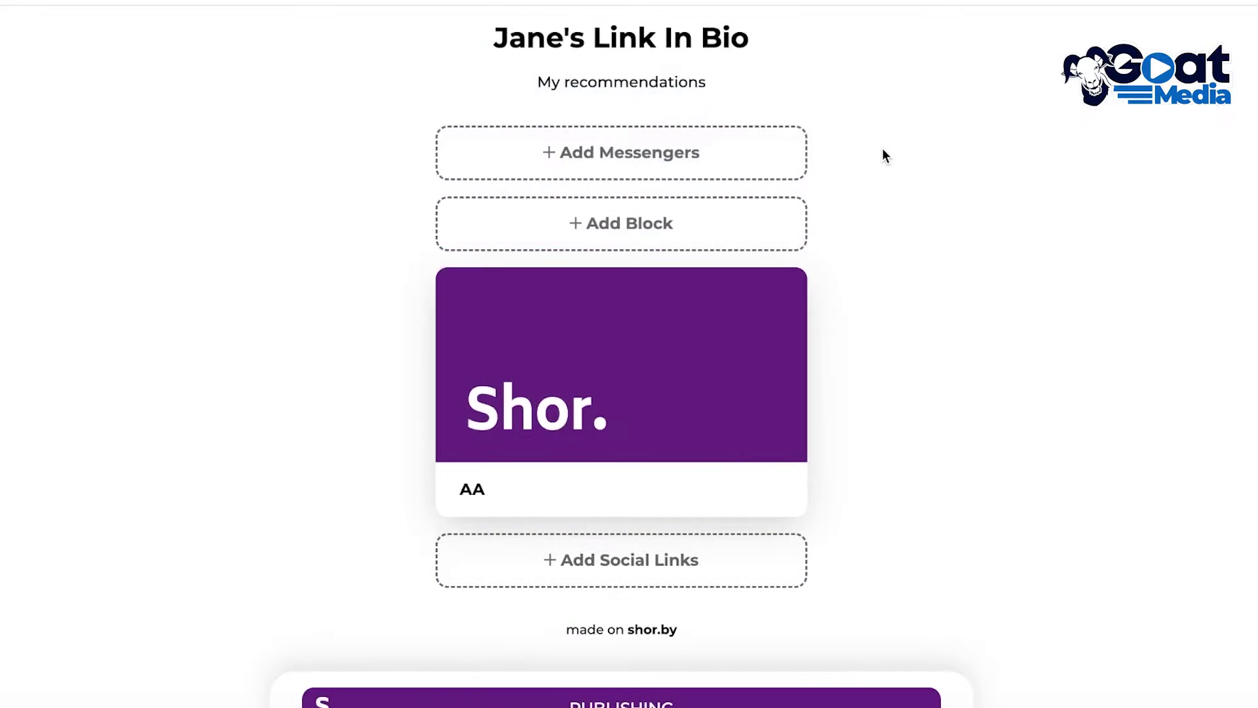
{"action": "left_click", "coordinate": [1005, 285]}
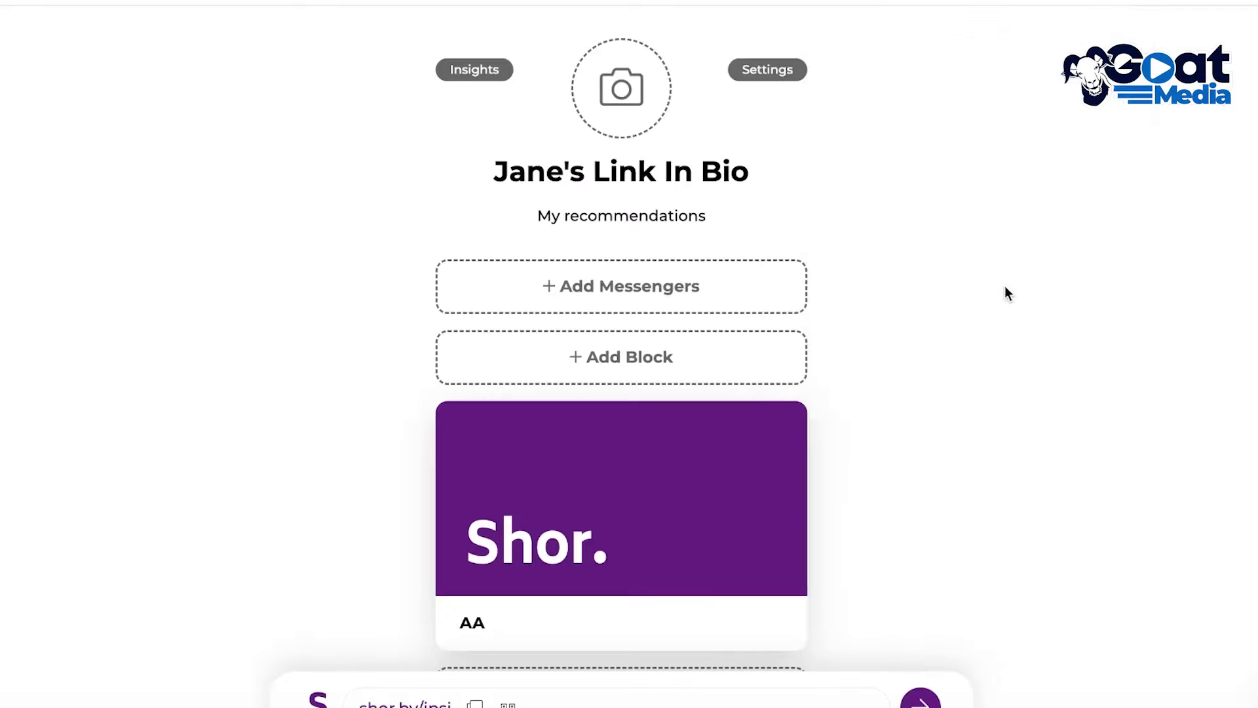
{"action": "scroll", "coordinate": [884, 301], "scroll_direction": "down", "scroll_amount": 1}
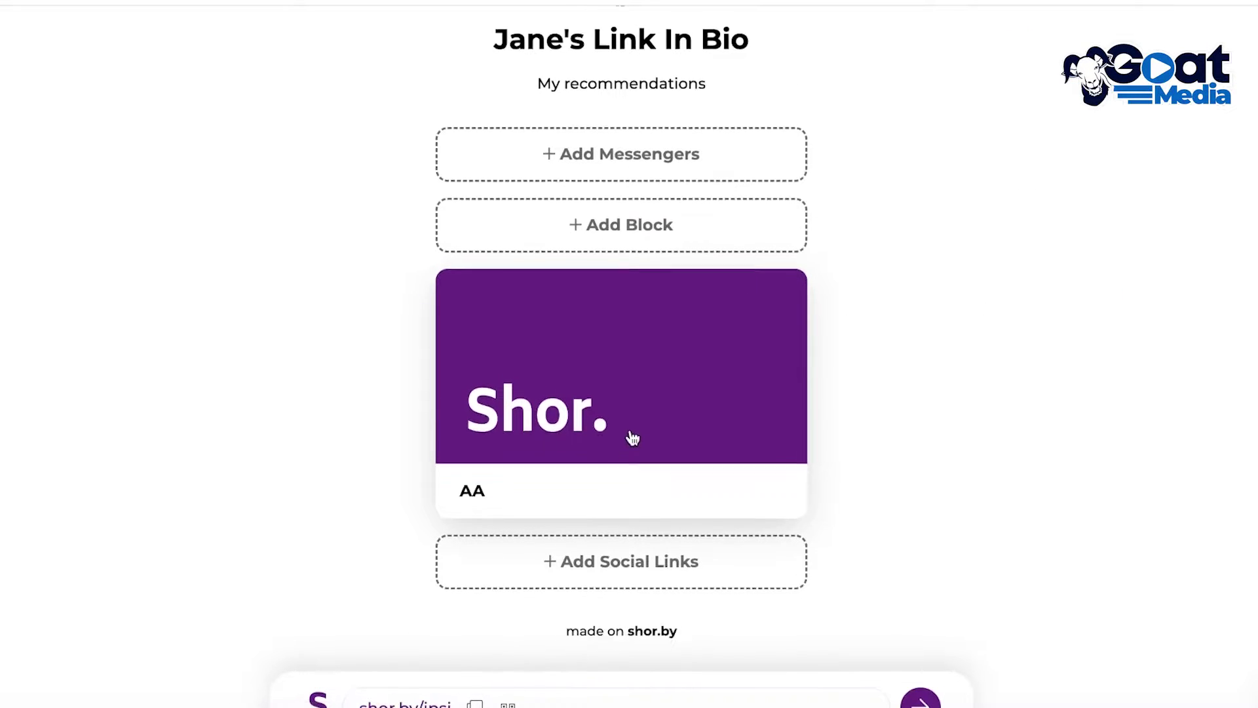
{"action": "scroll", "coordinate": [632, 429], "scroll_direction": "up", "scroll_amount": 2}
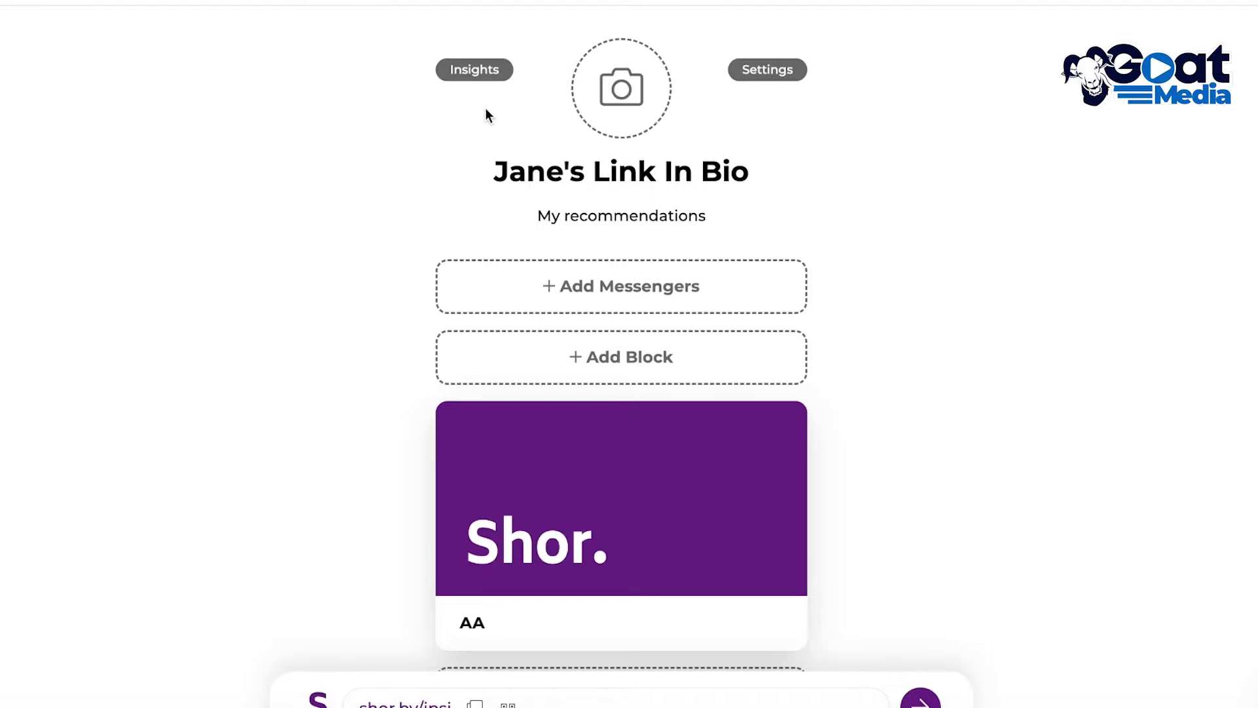
{"action": "left_click", "coordinate": [492, 72]}
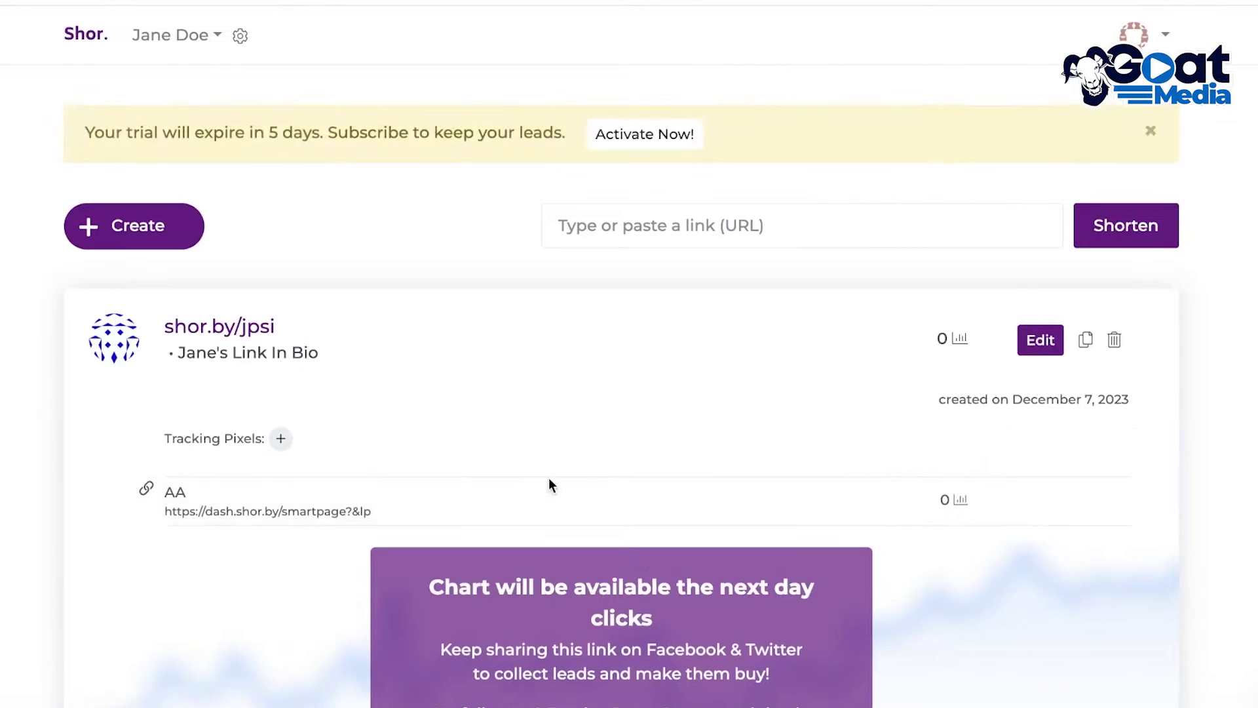
{"action": "scroll", "coordinate": [492, 469], "scroll_direction": "down", "scroll_amount": 1}
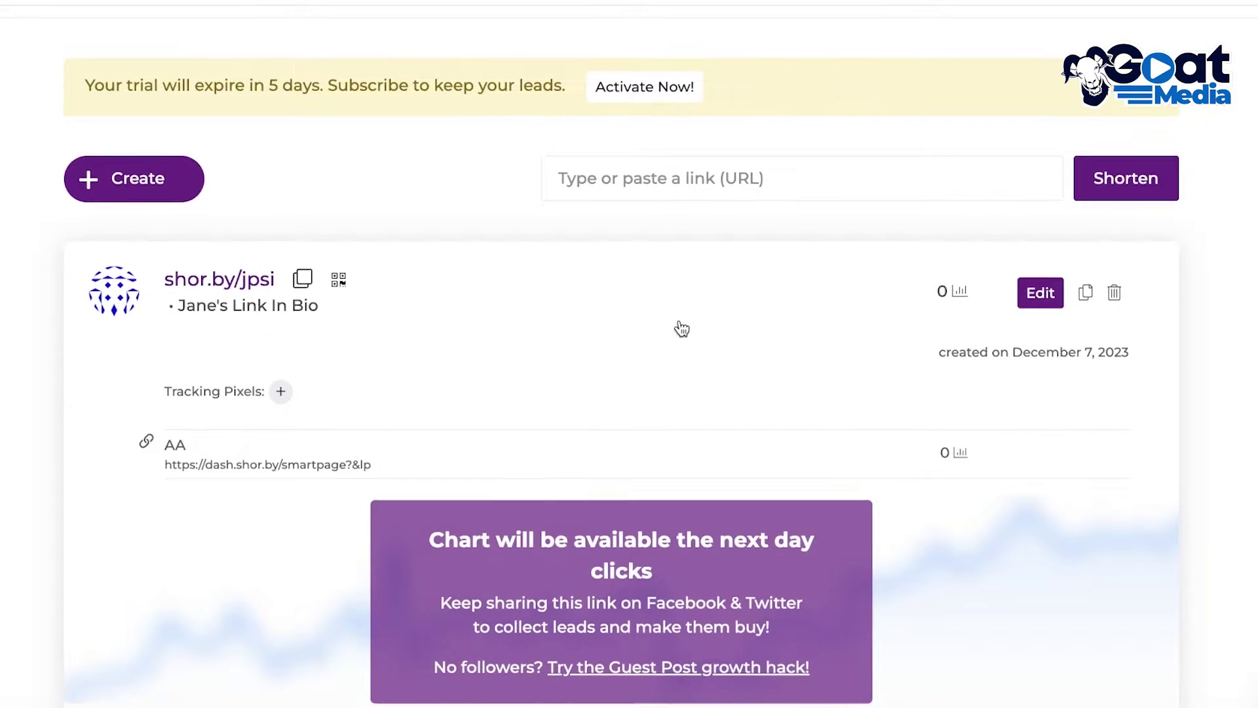
{"action": "mouse_move", "coordinate": [307, 281]}
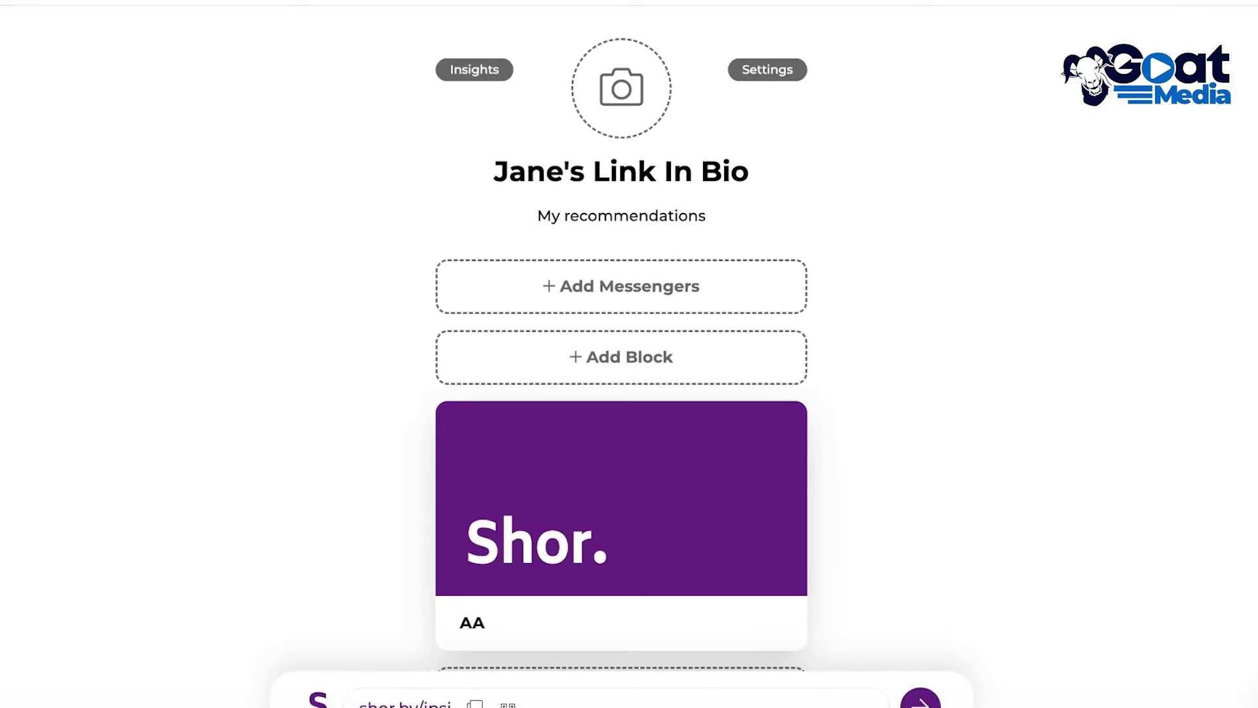
Scroll the Taplink homepage headlined 'More Than Just Link In Bio Tool'
{"action": "scroll", "coordinate": [371, 184], "scroll_direction": "down", "scroll_amount": 2}
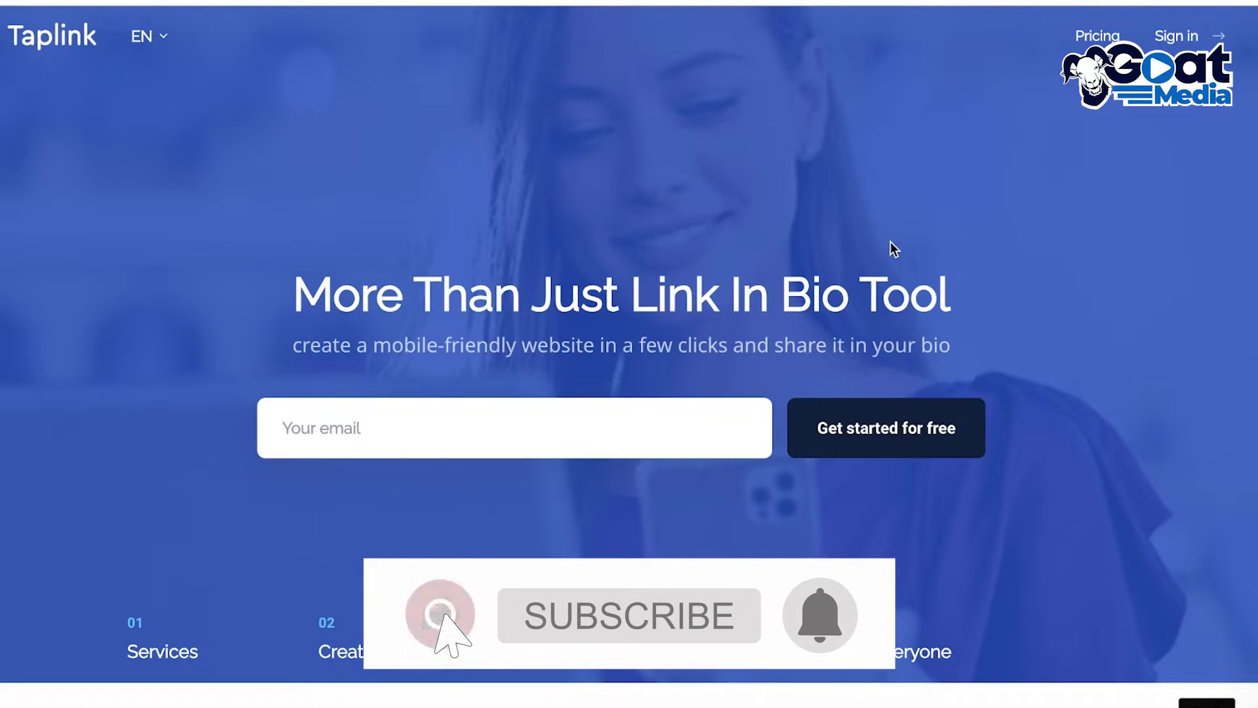
{"action": "scroll", "coordinate": [889, 241], "scroll_direction": "down", "scroll_amount": 3}
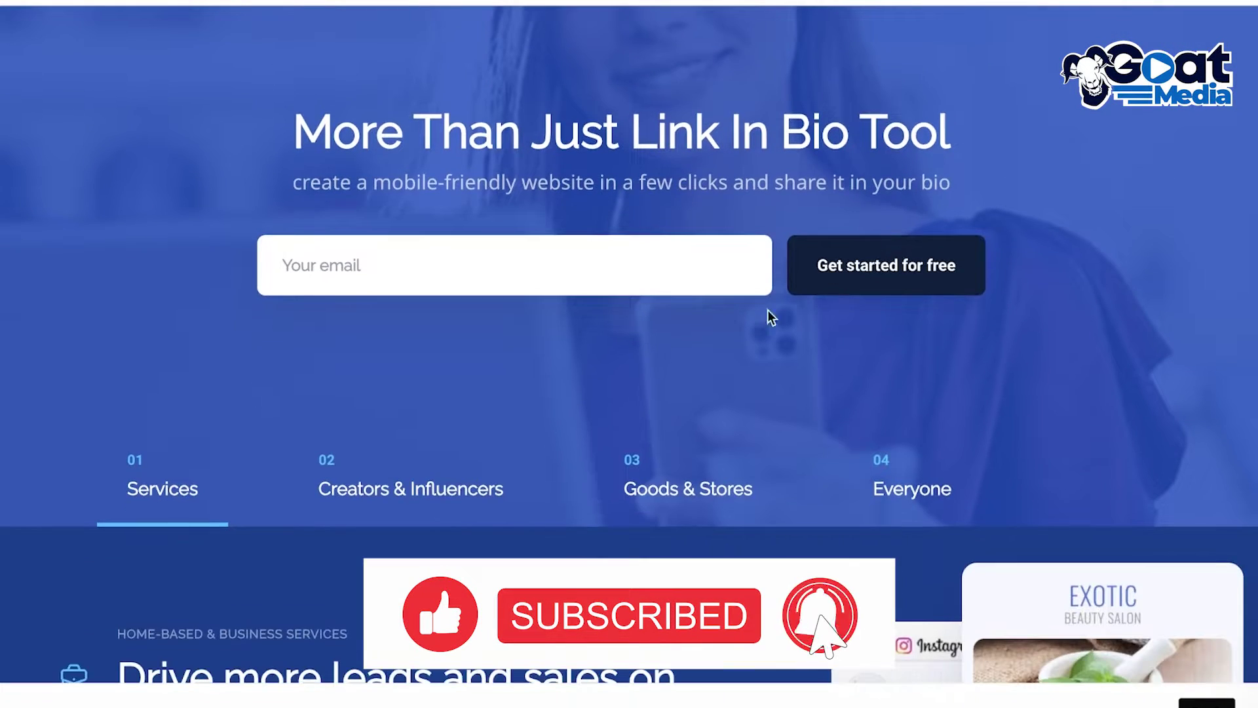
{"action": "scroll", "coordinate": [730, 340], "scroll_direction": "down", "scroll_amount": 5}
{"action": "scroll", "coordinate": [732, 342], "scroll_direction": "up", "scroll_amount": 2}
{"action": "scroll", "coordinate": [733, 342], "scroll_direction": "down", "scroll_amount": 10}
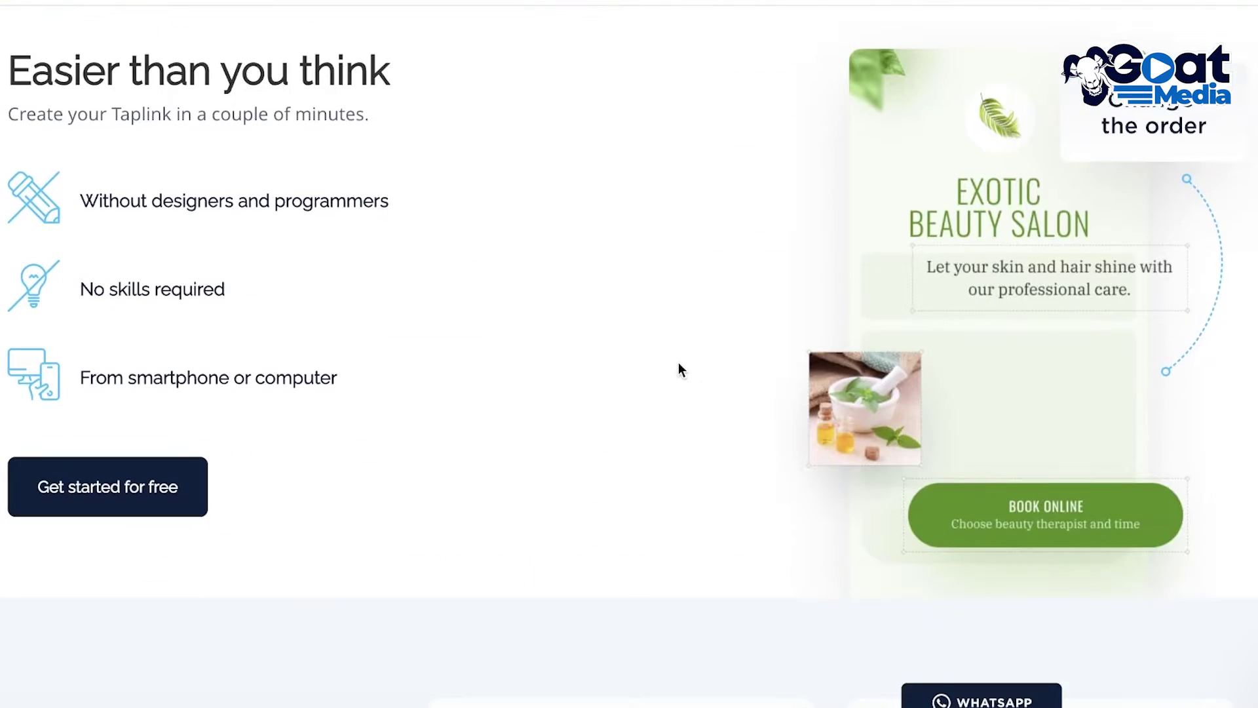
{"action": "scroll", "coordinate": [678, 364], "scroll_direction": "up", "scroll_amount": 15}
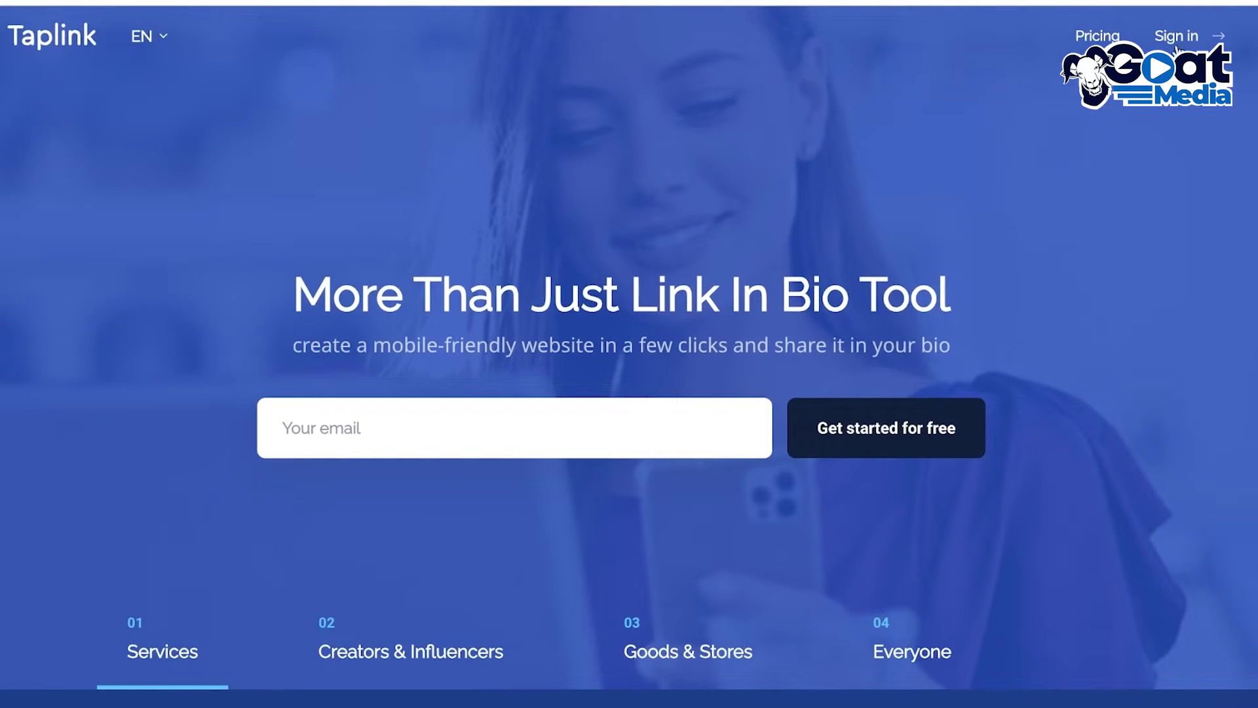
{"action": "left_click", "coordinate": [1099, 32]}
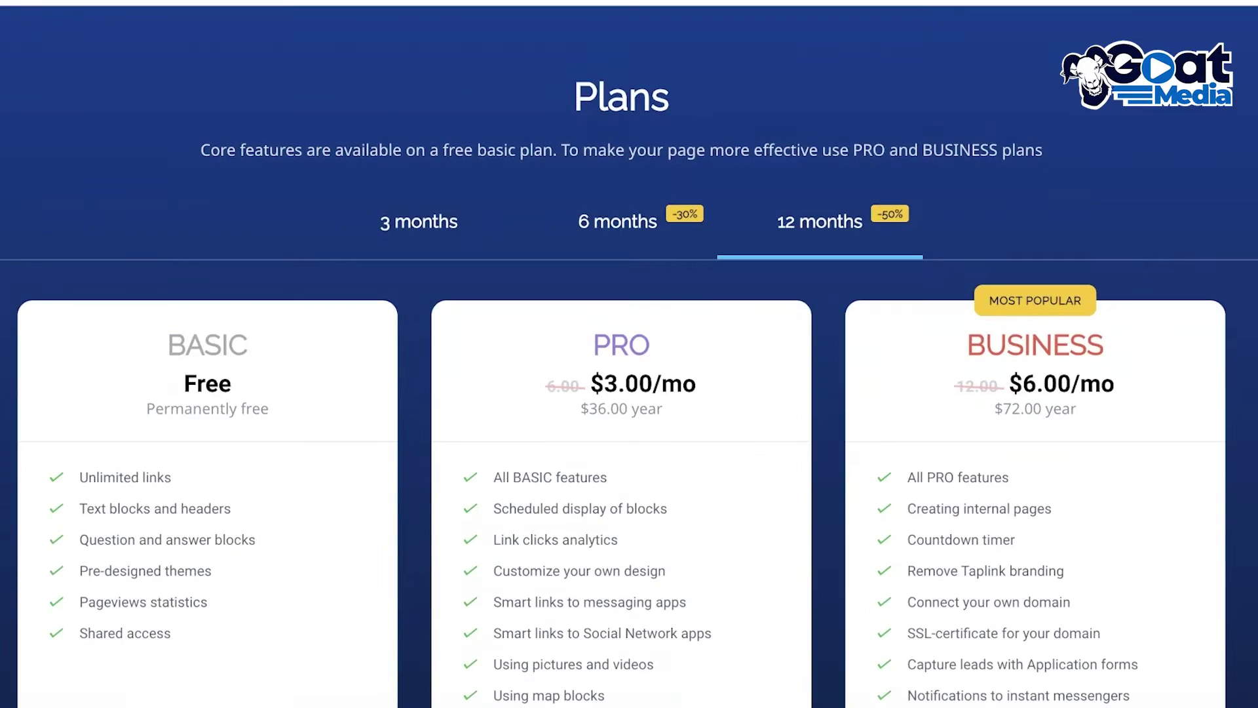
{"action": "scroll", "coordinate": [364, 278], "scroll_direction": "down", "scroll_amount": 5}
{"action": "scroll", "coordinate": [363, 278], "scroll_direction": "up", "scroll_amount": 5}
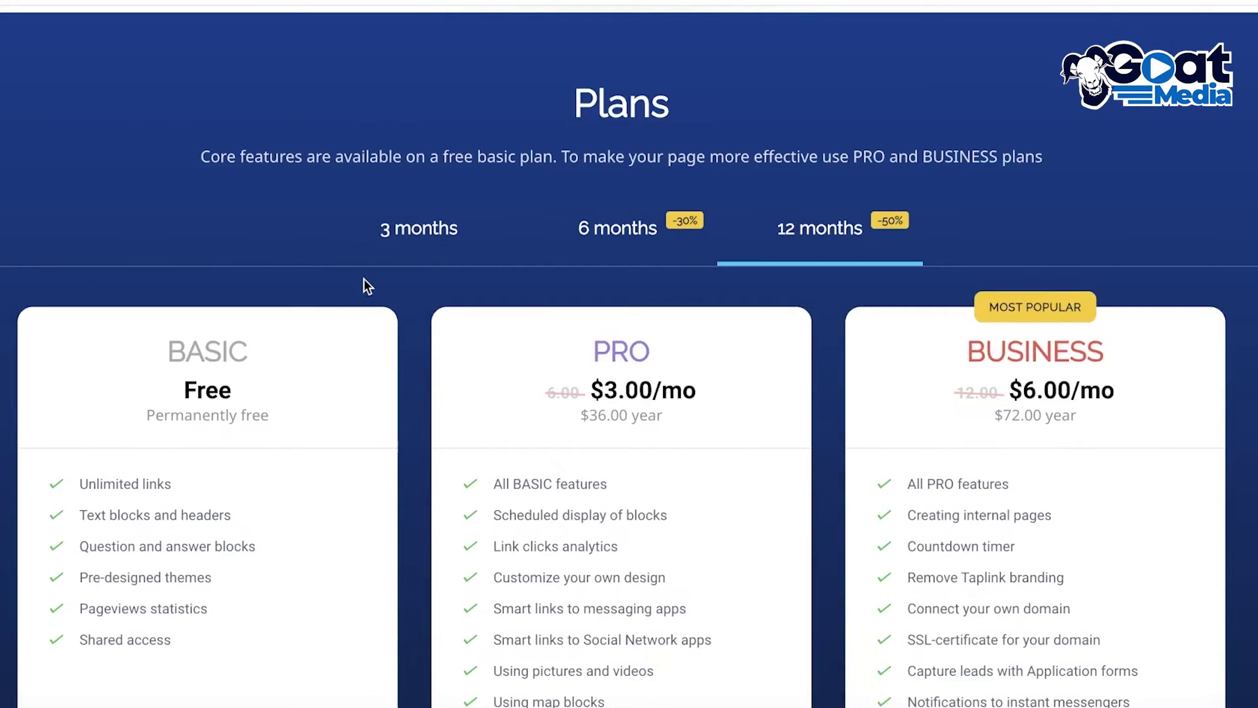
{"action": "scroll", "coordinate": [142, 371], "scroll_direction": "down", "scroll_amount": 1}
{"action": "scroll", "coordinate": [149, 351], "scroll_direction": "down", "scroll_amount": 5}
{"action": "scroll", "coordinate": [149, 348], "scroll_direction": "up", "scroll_amount": 8}
{"action": "scroll", "coordinate": [155, 346], "scroll_direction": "down", "scroll_amount": 7}
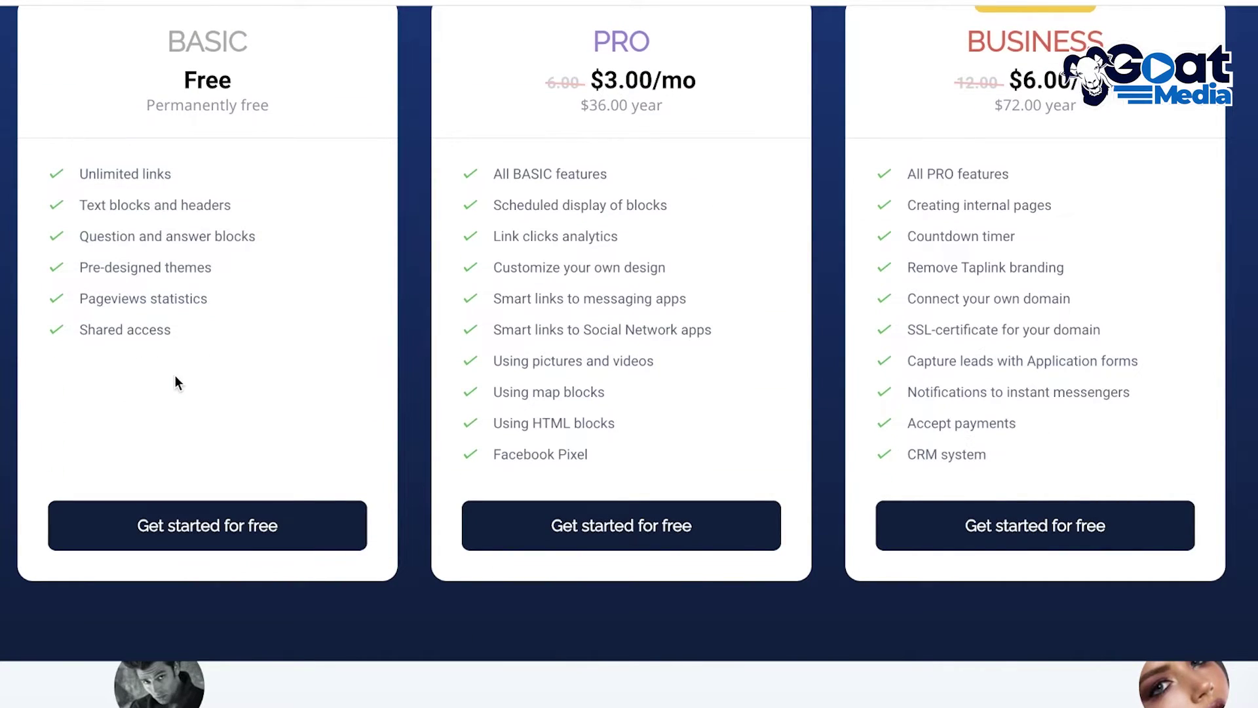
{"action": "scroll", "coordinate": [171, 399], "scroll_direction": "up", "scroll_amount": 20}
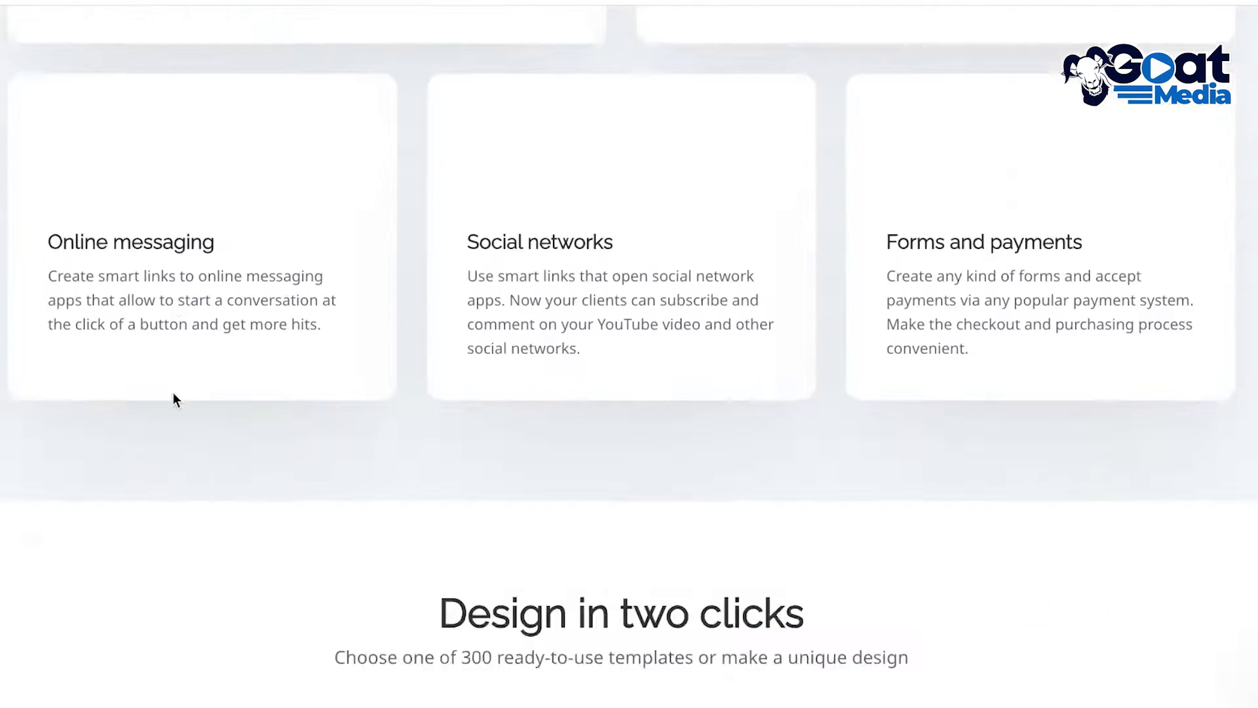
{"action": "scroll", "coordinate": [249, 401], "scroll_direction": "up", "scroll_amount": 10}
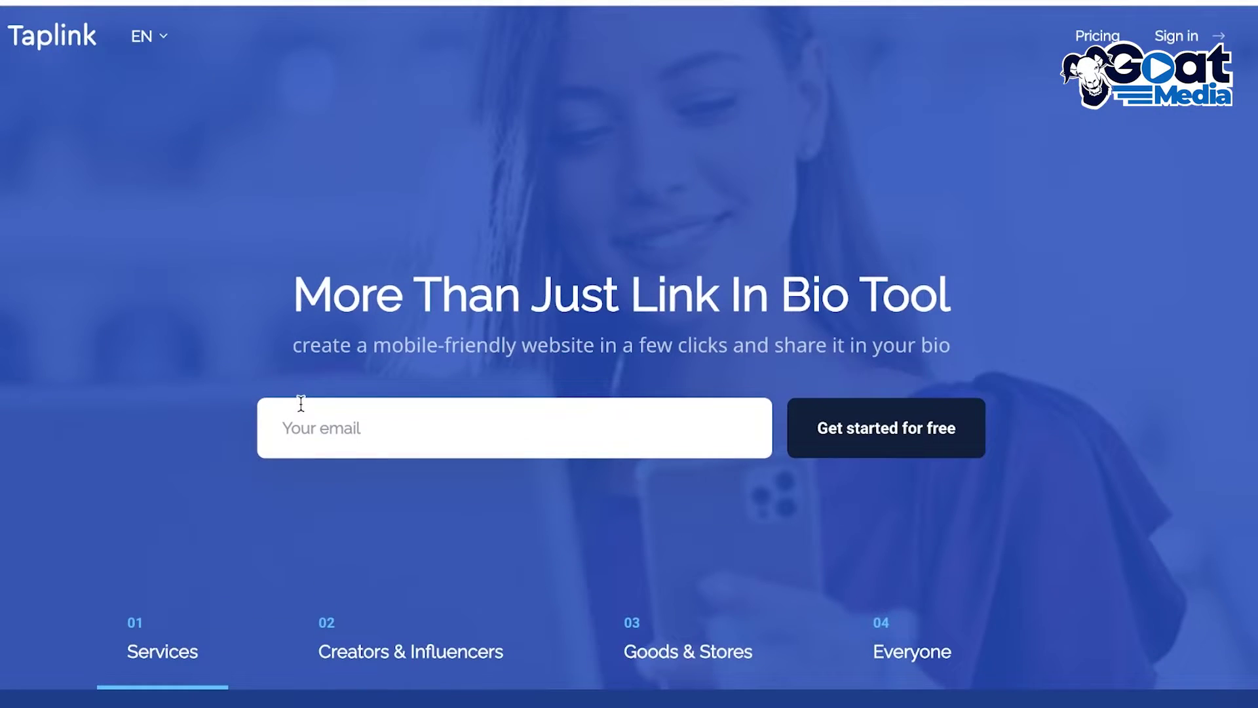
Sign in to Taplink with a Google account and confirm access
{"action": "left_click", "coordinate": [1188, 41]}
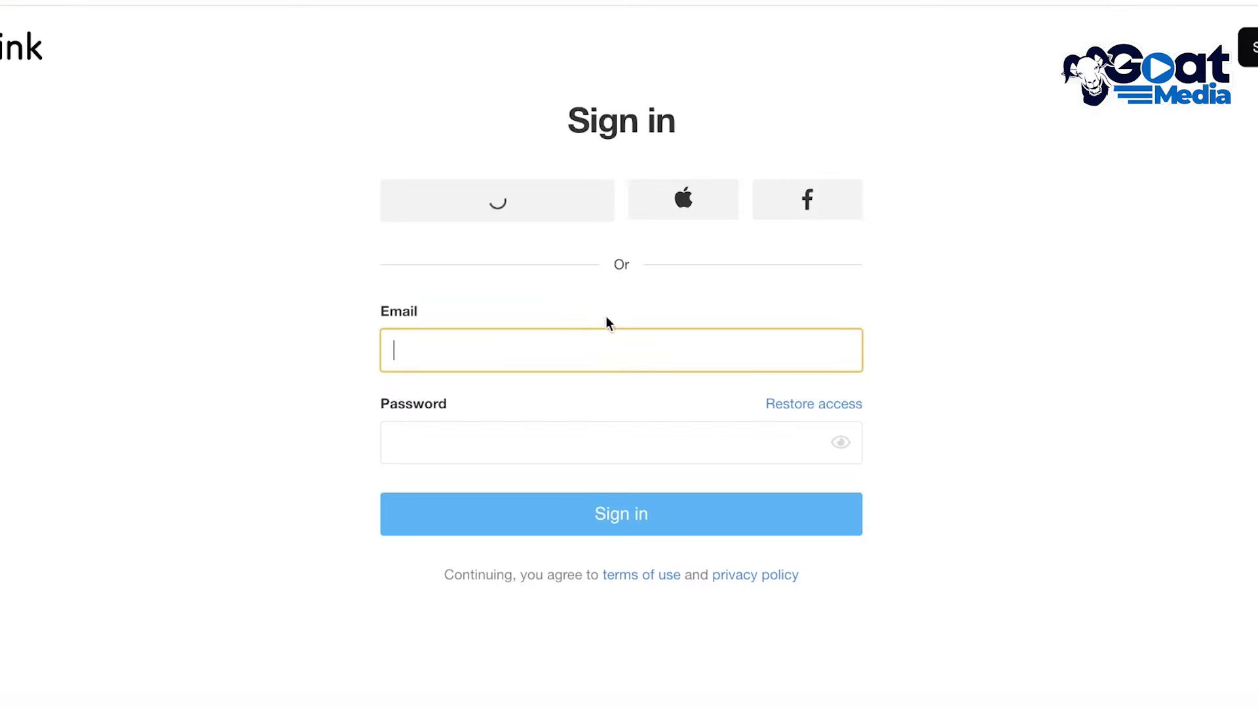
{"action": "left_click", "coordinate": [590, 201]}
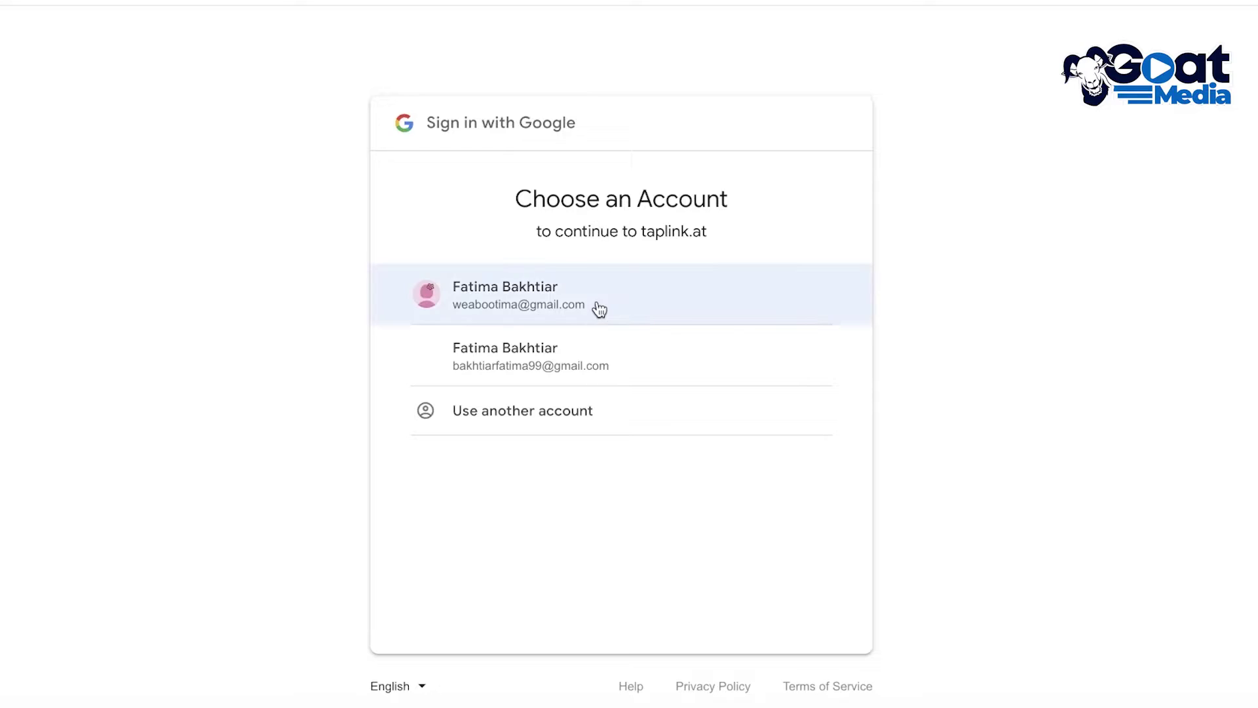
{"action": "left_click", "coordinate": [595, 308]}
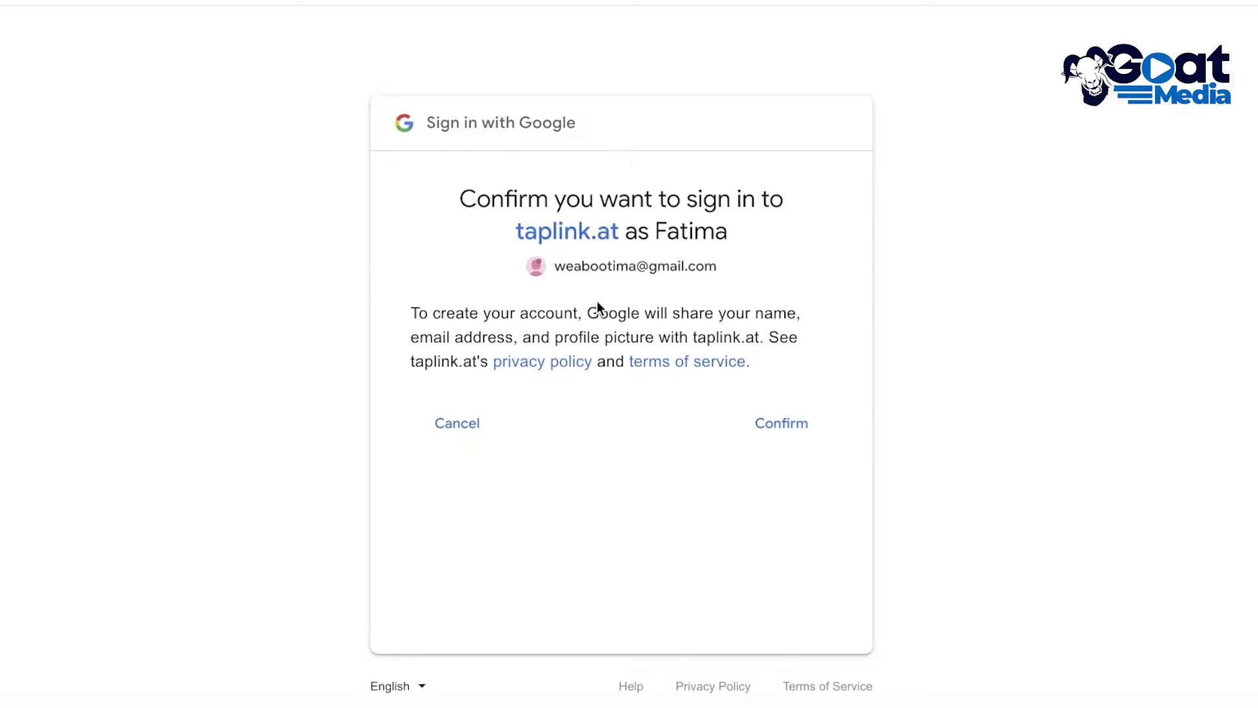
{"action": "left_click", "coordinate": [789, 424]}
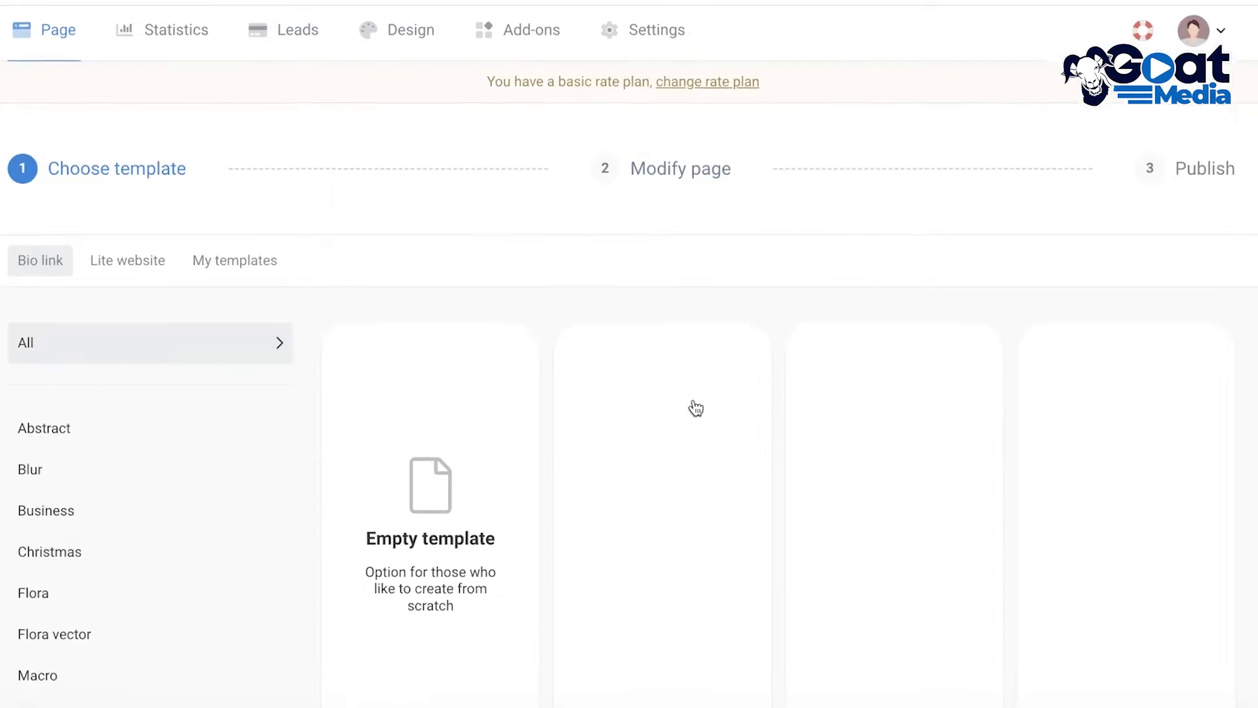
Browse the Taplink bio link template grid and filter it to the Flora category
{"action": "scroll", "coordinate": [521, 354], "scroll_direction": "down", "scroll_amount": 7}
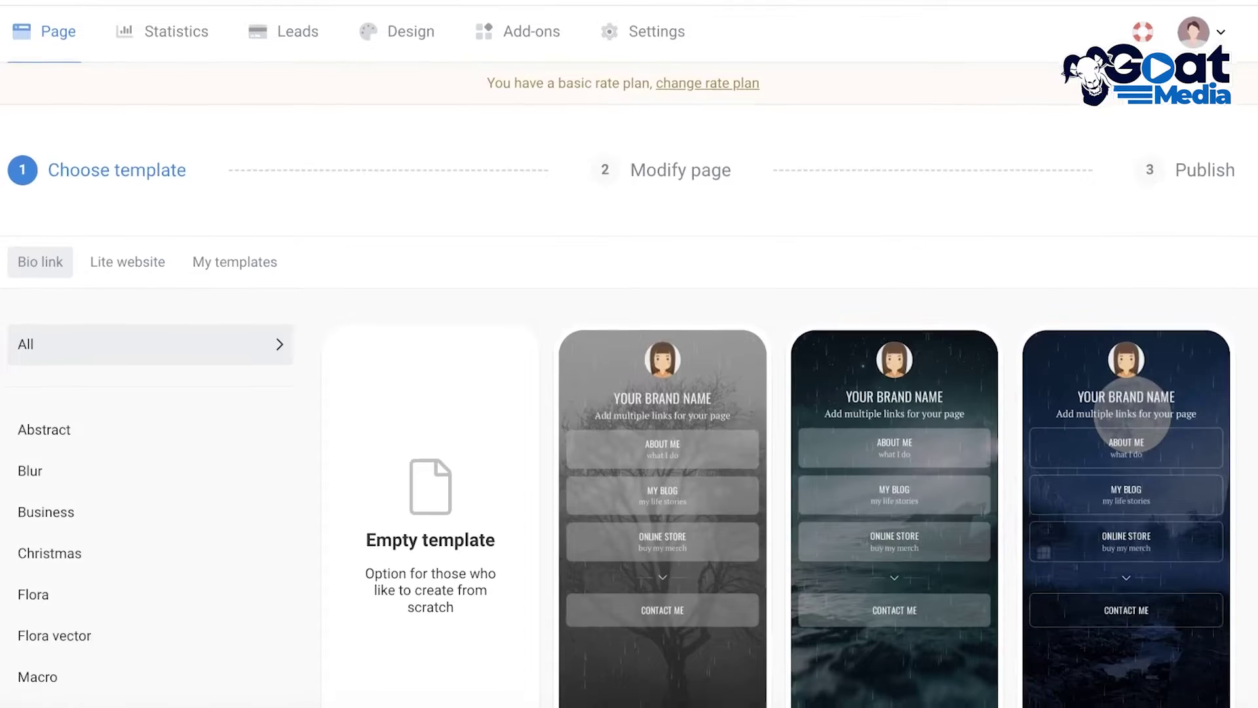
{"action": "scroll", "coordinate": [842, 325], "scroll_direction": "down", "scroll_amount": 20}
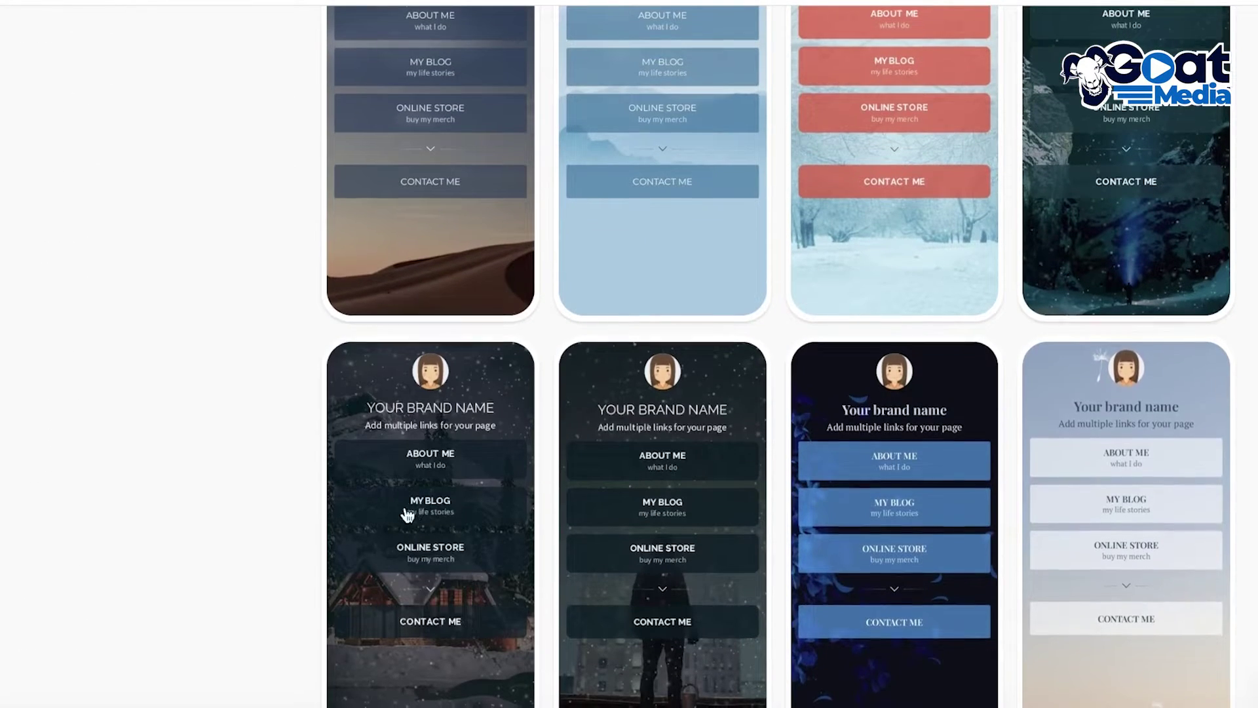
{"action": "scroll", "coordinate": [855, 301], "scroll_direction": "down", "scroll_amount": 7}
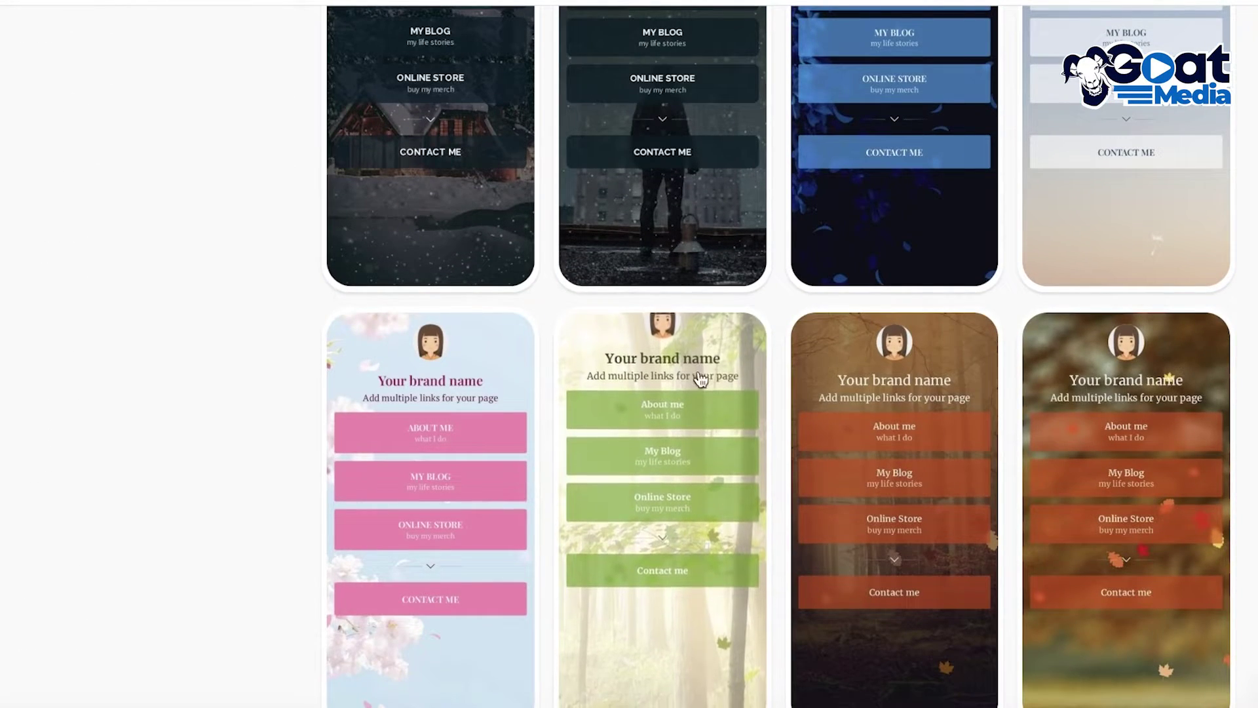
{"action": "scroll", "coordinate": [718, 334], "scroll_direction": "down", "scroll_amount": 5}
{"action": "scroll", "coordinate": [967, 307], "scroll_direction": "up", "scroll_amount": 4}
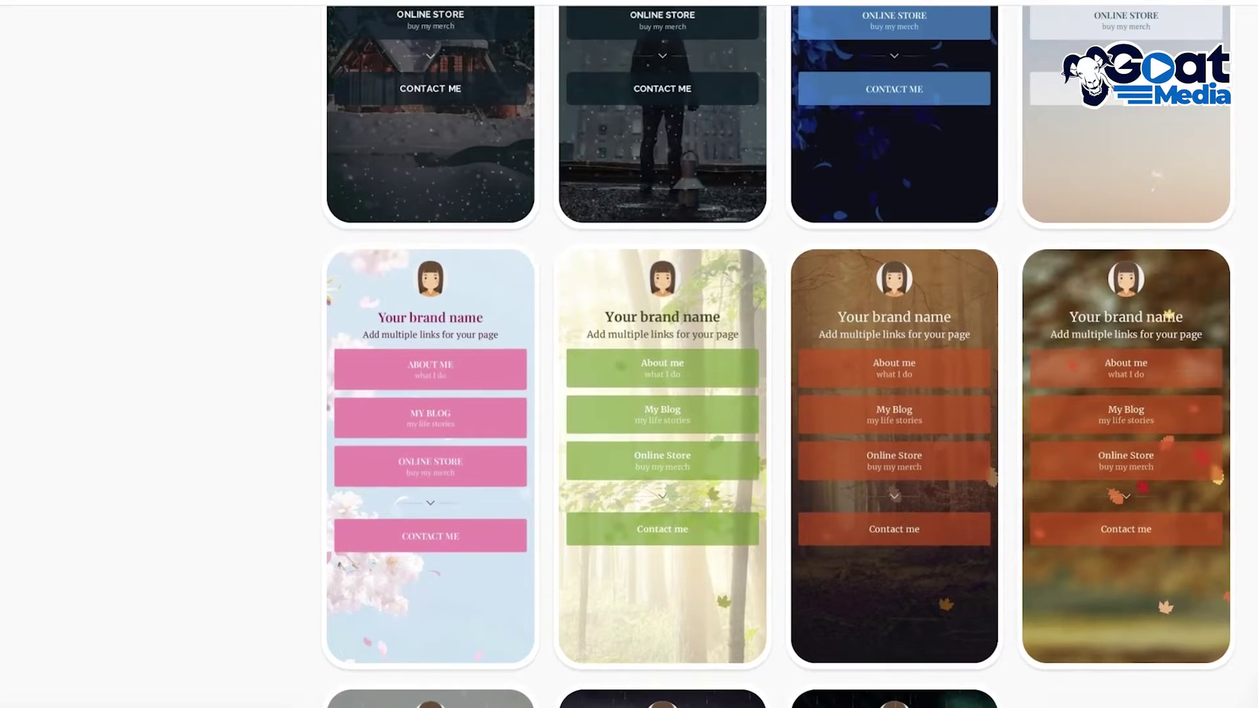
{"action": "scroll", "coordinate": [967, 308], "scroll_direction": "down", "scroll_amount": 4}
{"action": "scroll", "coordinate": [967, 307], "scroll_direction": "down", "scroll_amount": 7}
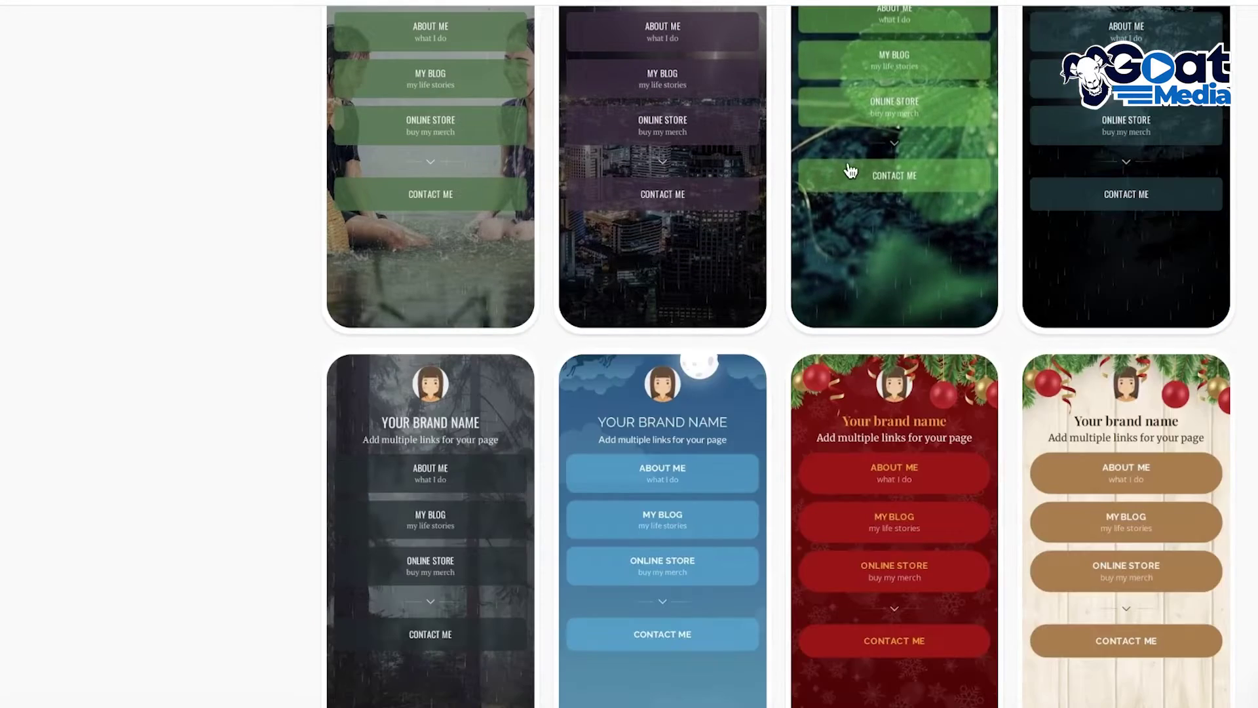
{"action": "scroll", "coordinate": [772, 186], "scroll_direction": "up", "scroll_amount": 1}
{"action": "scroll", "coordinate": [760, 315], "scroll_direction": "down", "scroll_amount": 11}
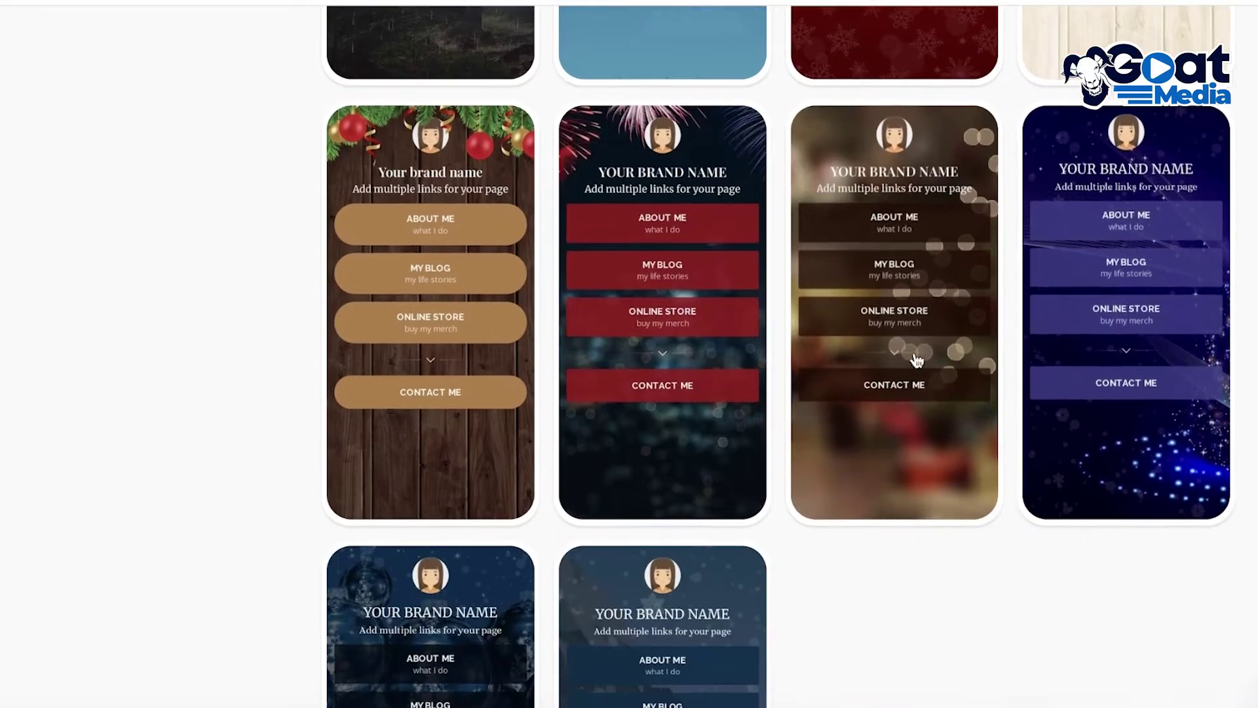
{"action": "scroll", "coordinate": [915, 360], "scroll_direction": "up", "scroll_amount": 12}
{"action": "scroll", "coordinate": [667, 355], "scroll_direction": "down", "scroll_amount": 14}
{"action": "scroll", "coordinate": [452, 236], "scroll_direction": "up", "scroll_amount": 4}
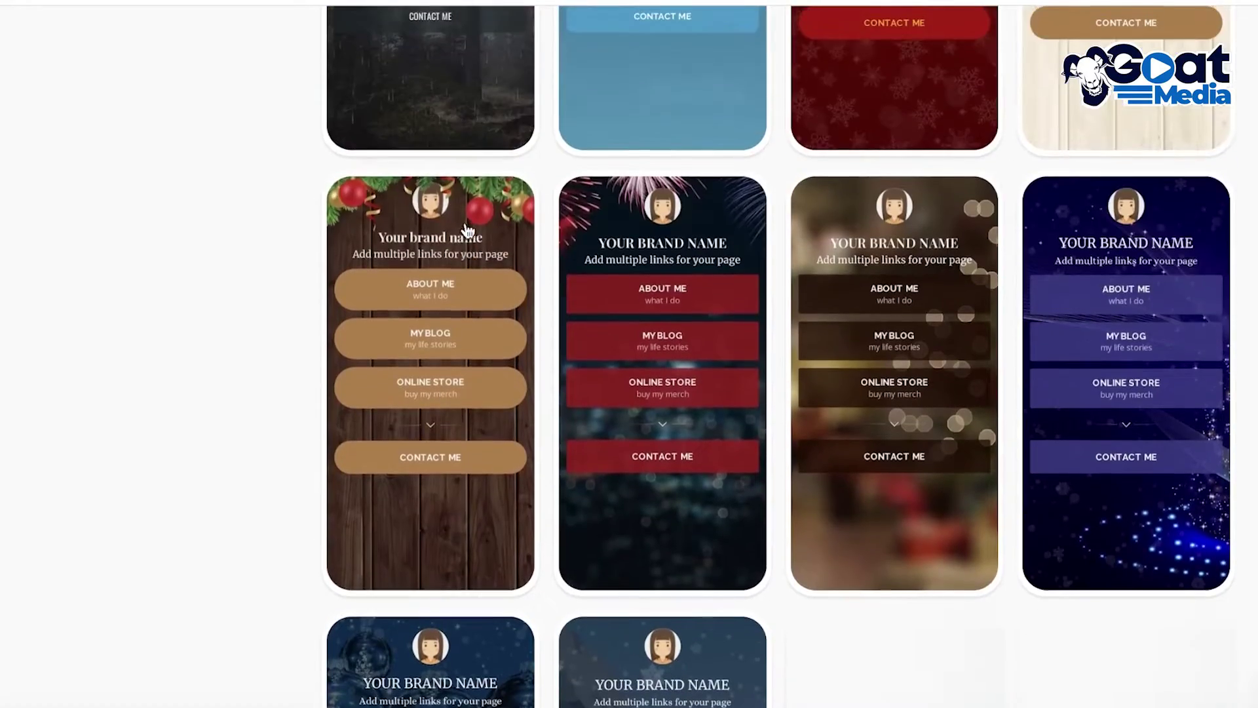
{"action": "scroll", "coordinate": [450, 263], "scroll_direction": "up", "scroll_amount": 20}
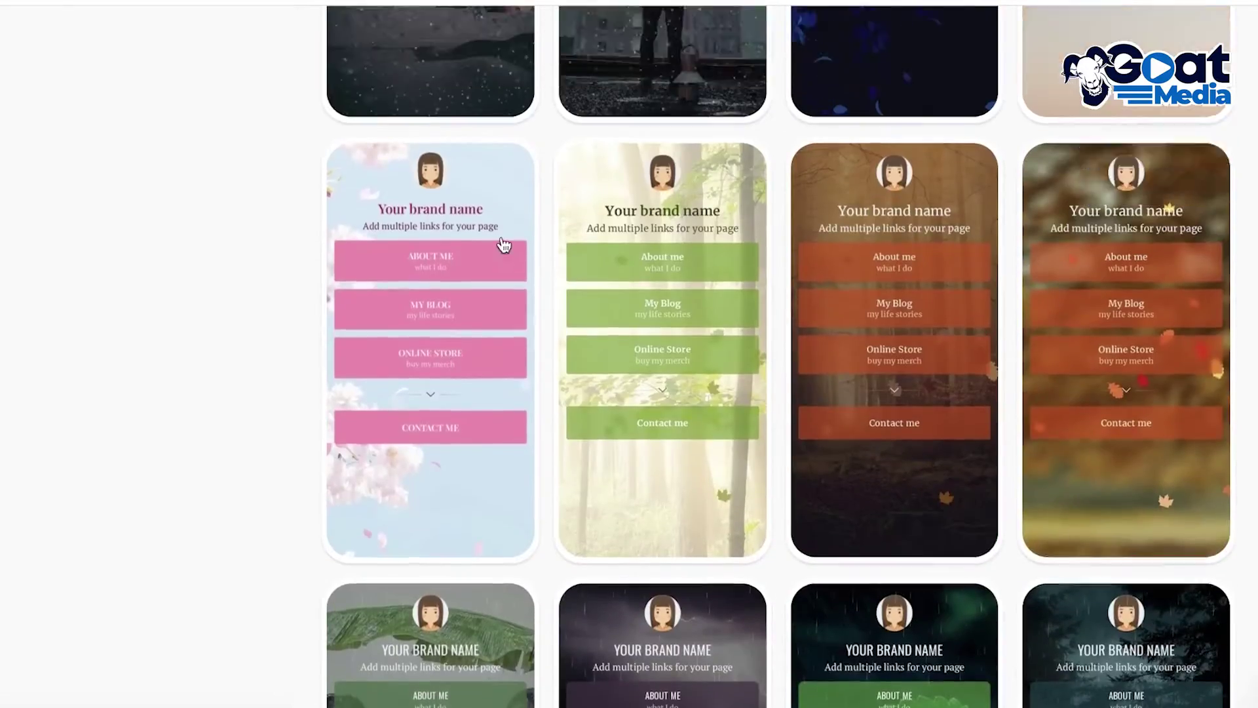
{"action": "scroll", "coordinate": [626, 272], "scroll_direction": "up", "scroll_amount": 6}
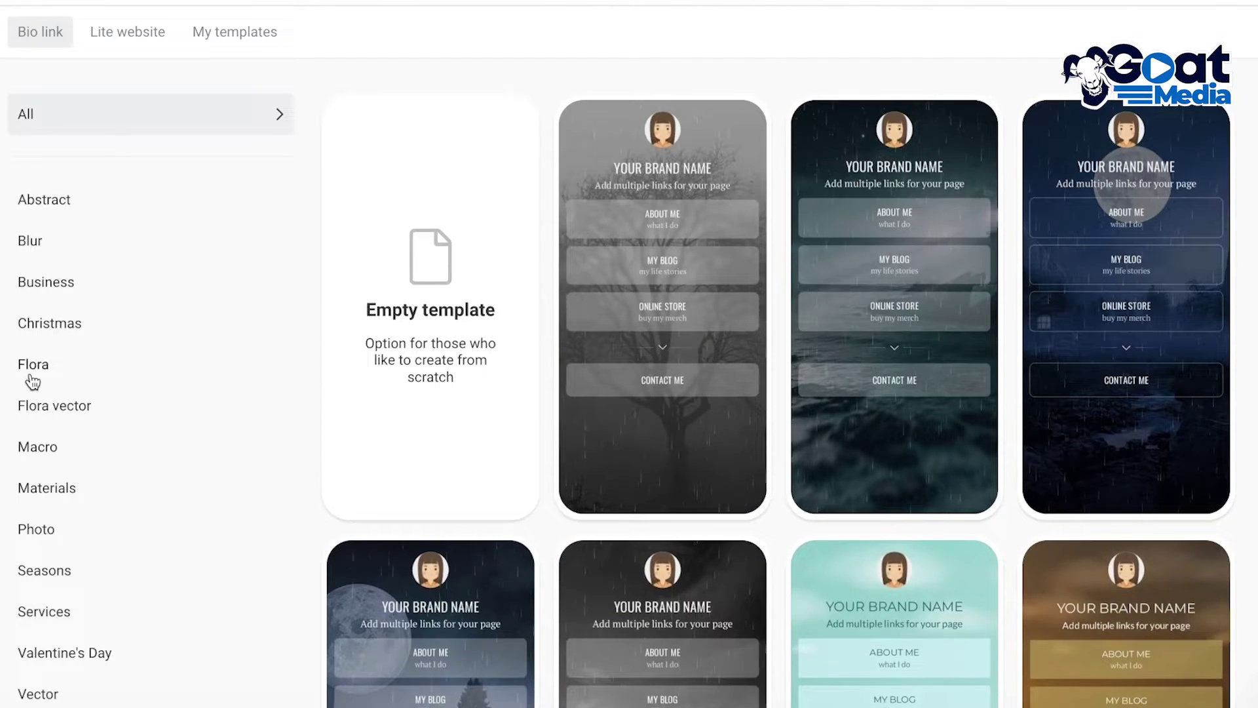
{"action": "left_click", "coordinate": [32, 367]}
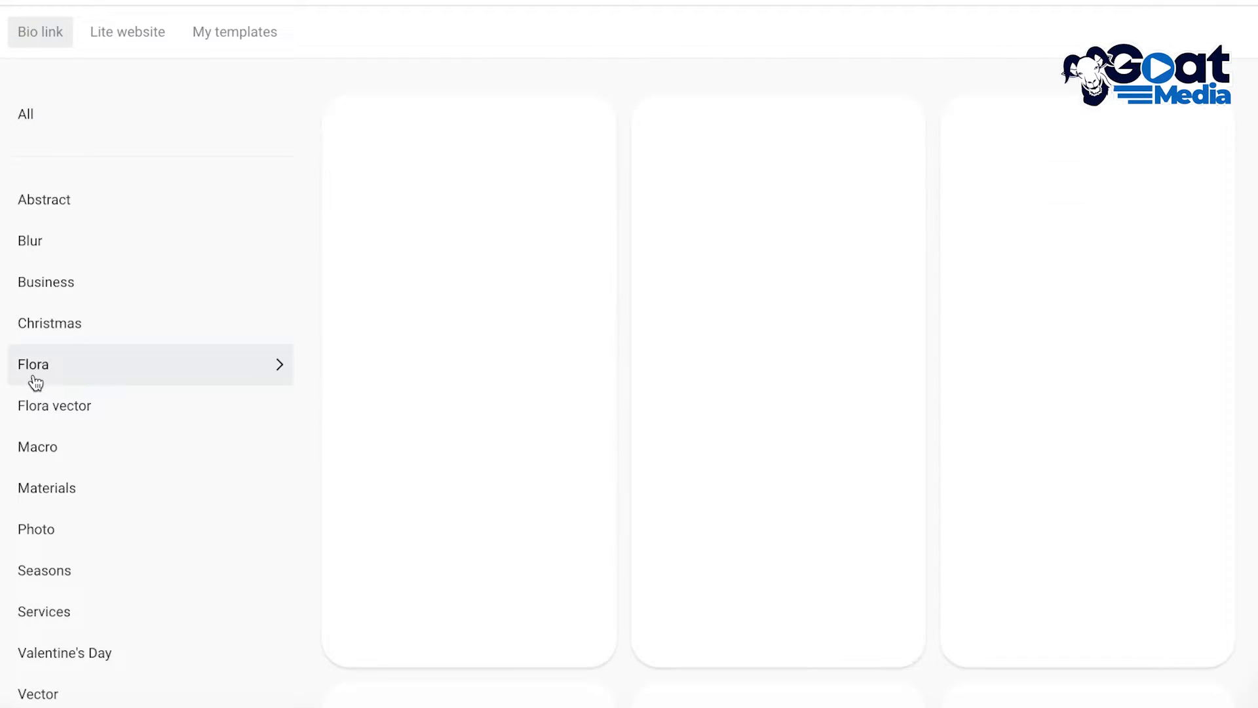
{"action": "scroll", "coordinate": [348, 357], "scroll_direction": "down", "scroll_amount": 14}
{"action": "scroll", "coordinate": [349, 357], "scroll_direction": "up", "scroll_amount": 10}
{"action": "scroll", "coordinate": [693, 301], "scroll_direction": "down", "scroll_amount": 4}
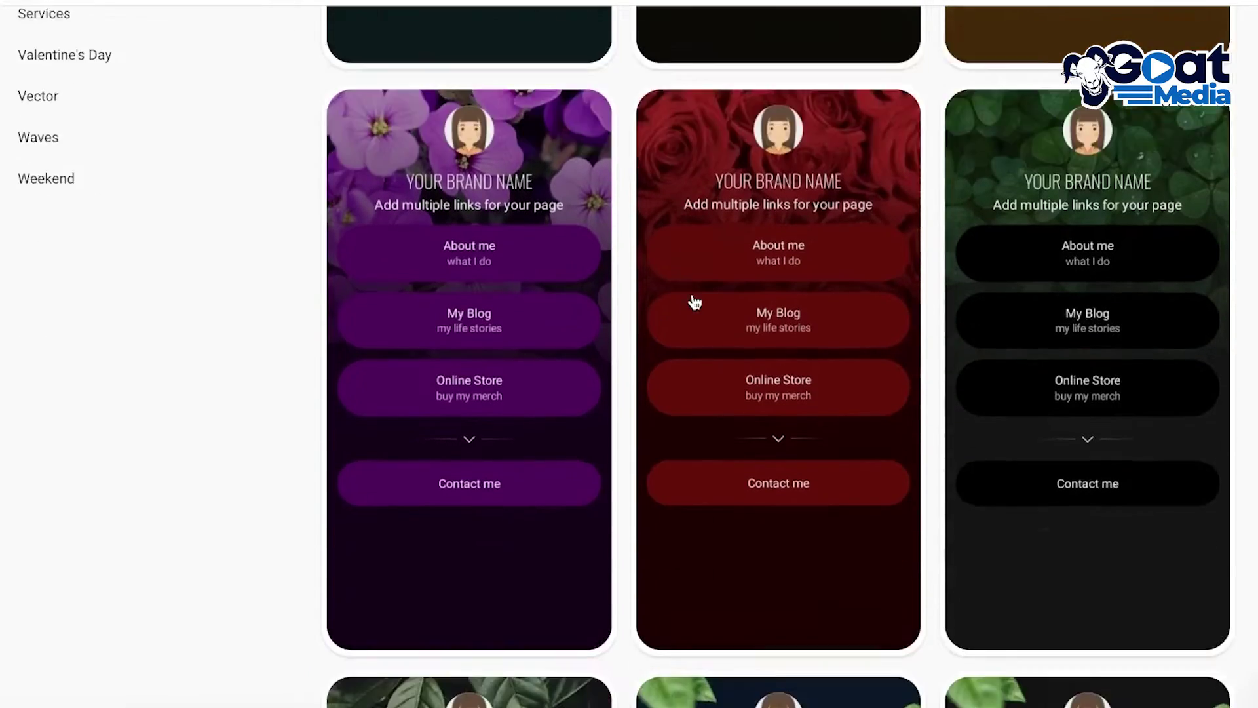
{"action": "scroll", "coordinate": [694, 300], "scroll_direction": "up", "scroll_amount": 10}
{"action": "scroll", "coordinate": [558, 285], "scroll_direction": "up", "scroll_amount": 3}
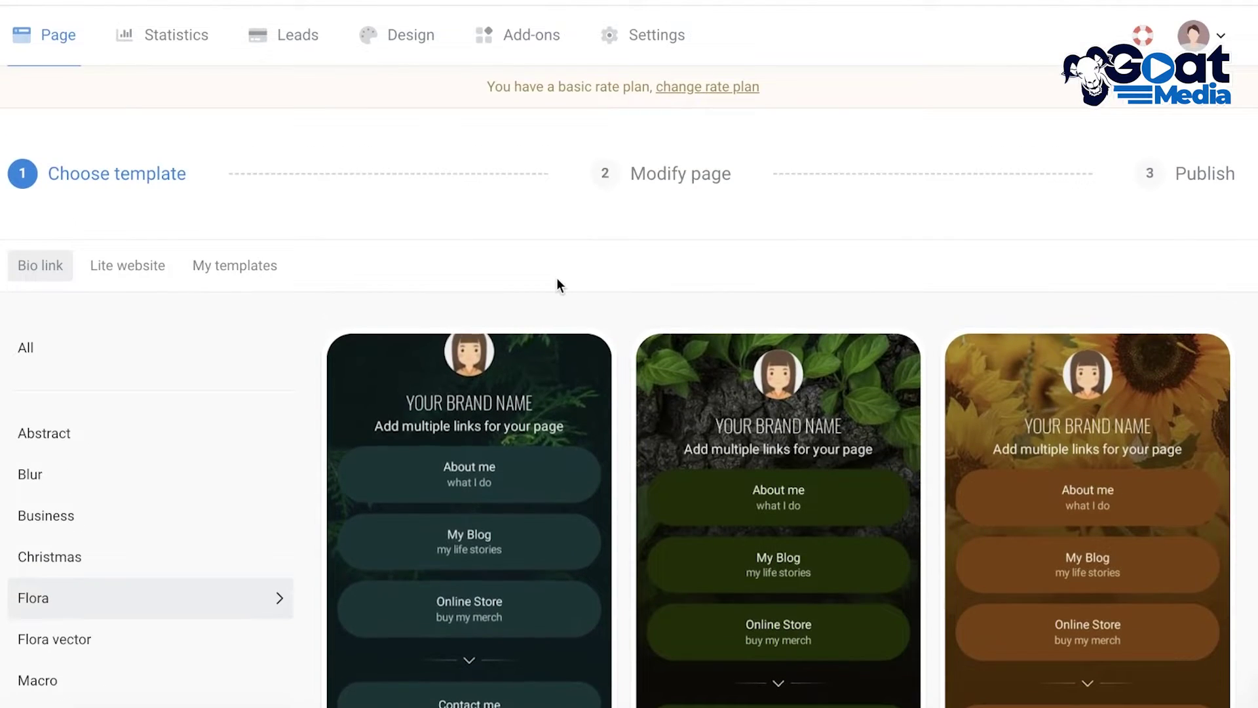
{"action": "scroll", "coordinate": [559, 284], "scroll_direction": "down", "scroll_amount": 7}
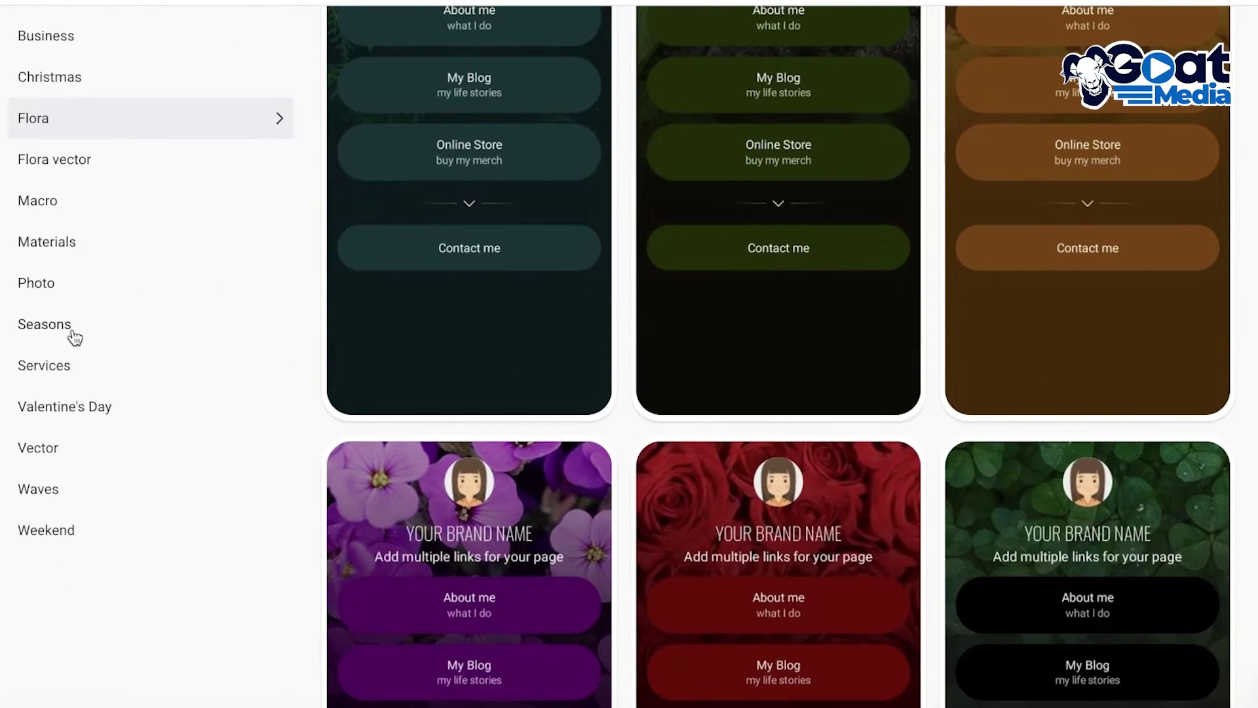
Glance at the Photo templates, return to Flora, and preview the first Flora template
{"action": "left_click", "coordinate": [41, 282]}
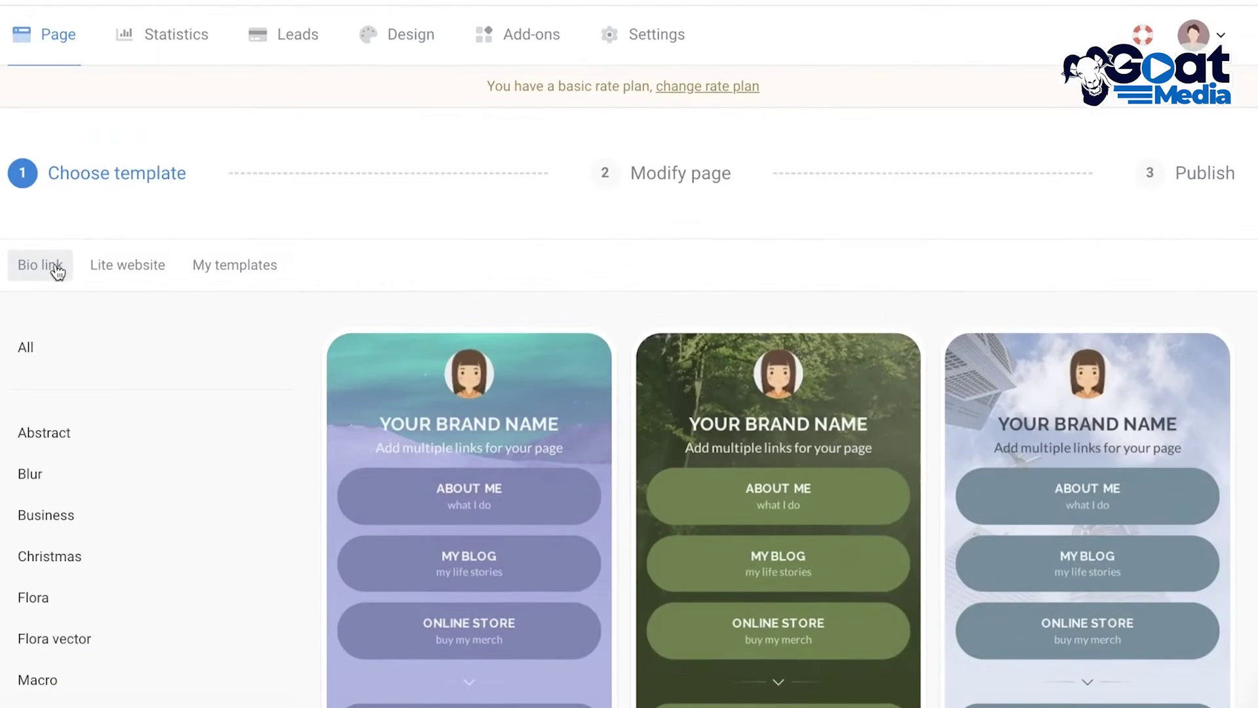
{"action": "scroll", "coordinate": [51, 360], "scroll_direction": "down", "scroll_amount": 7}
{"action": "left_click", "coordinate": [61, 124]}
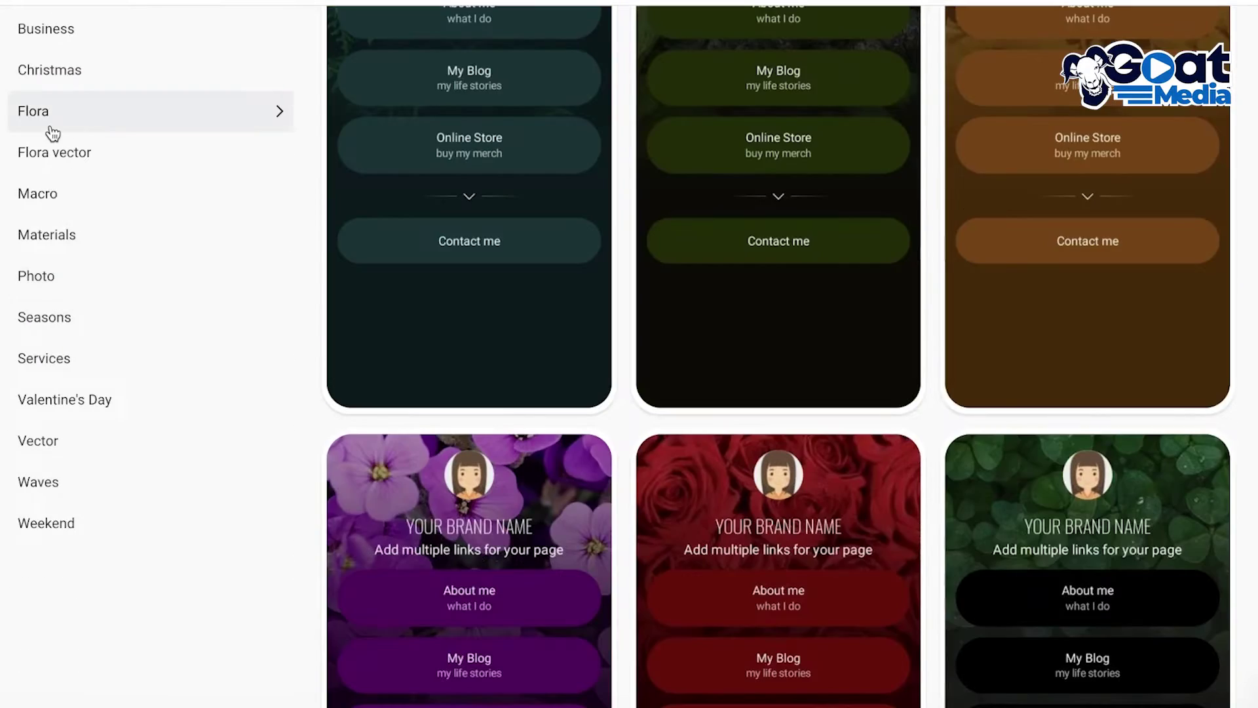
{"action": "scroll", "coordinate": [439, 364], "scroll_direction": "down", "scroll_amount": 4}
{"action": "scroll", "coordinate": [439, 365], "scroll_direction": "down", "scroll_amount": 10}
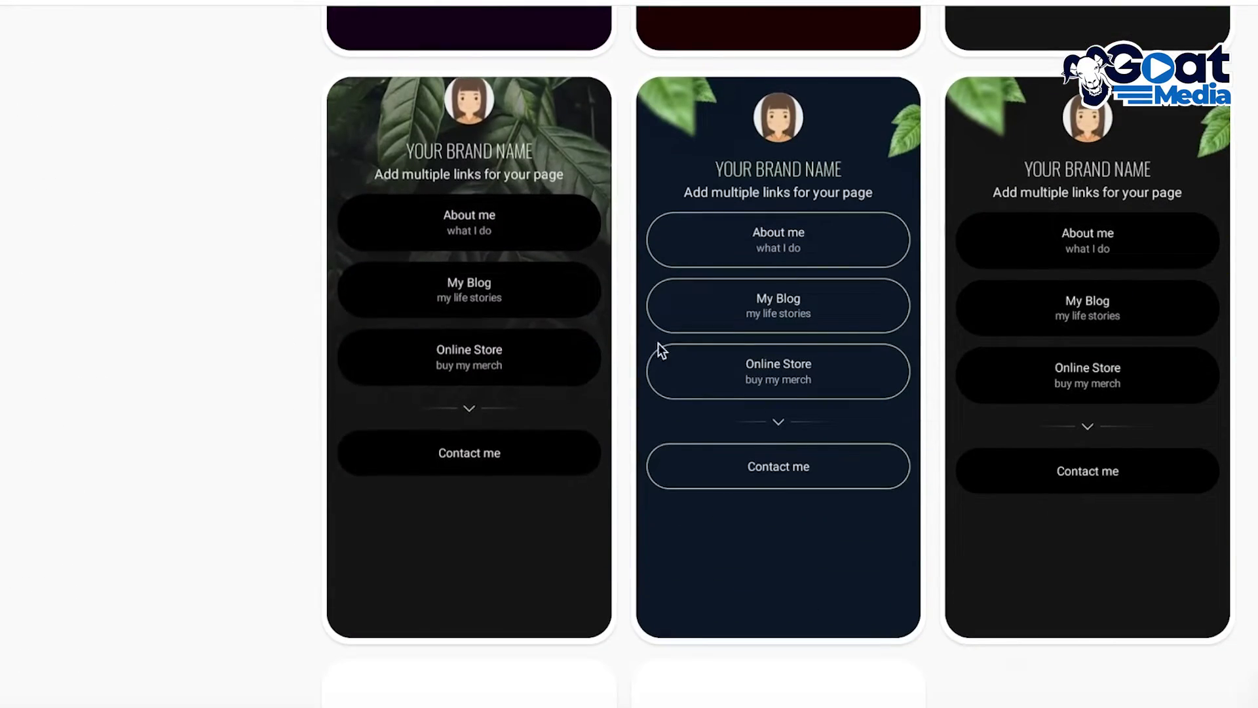
{"action": "scroll", "coordinate": [649, 344], "scroll_direction": "up", "scroll_amount": 17}
{"action": "left_click", "coordinate": [505, 288]}
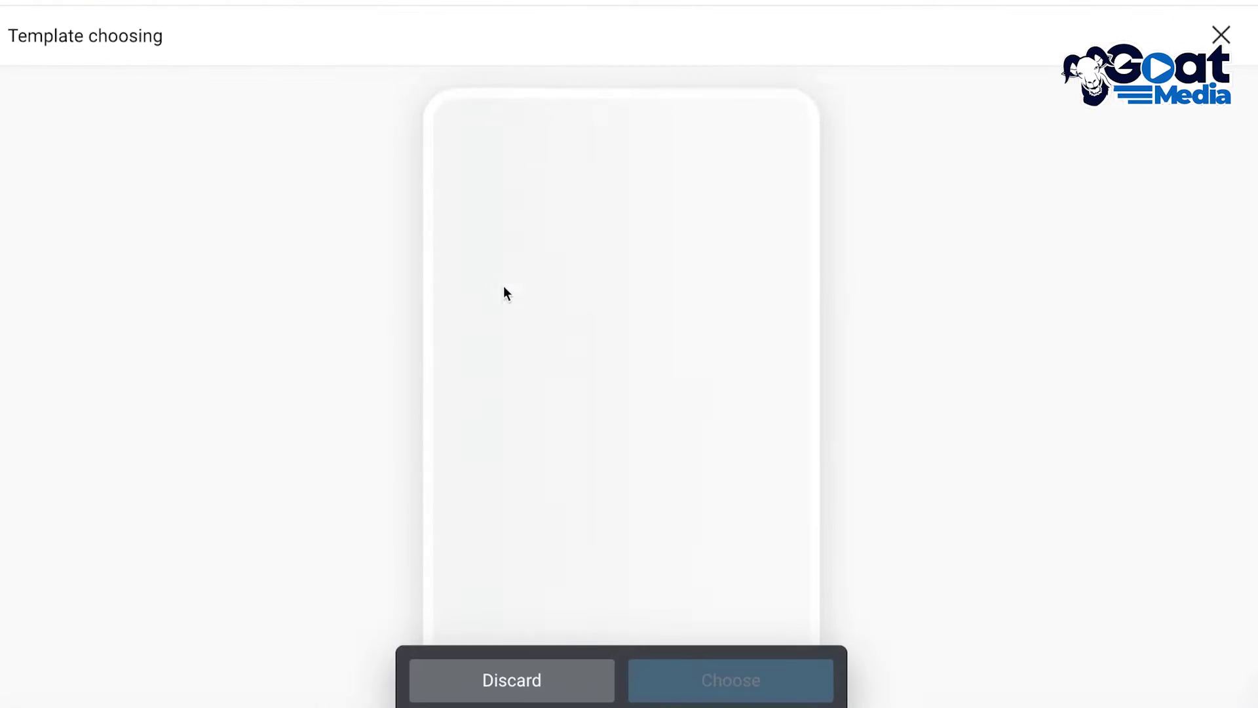
Start the page from the previewed Flora template
{"action": "left_click", "coordinate": [750, 680]}
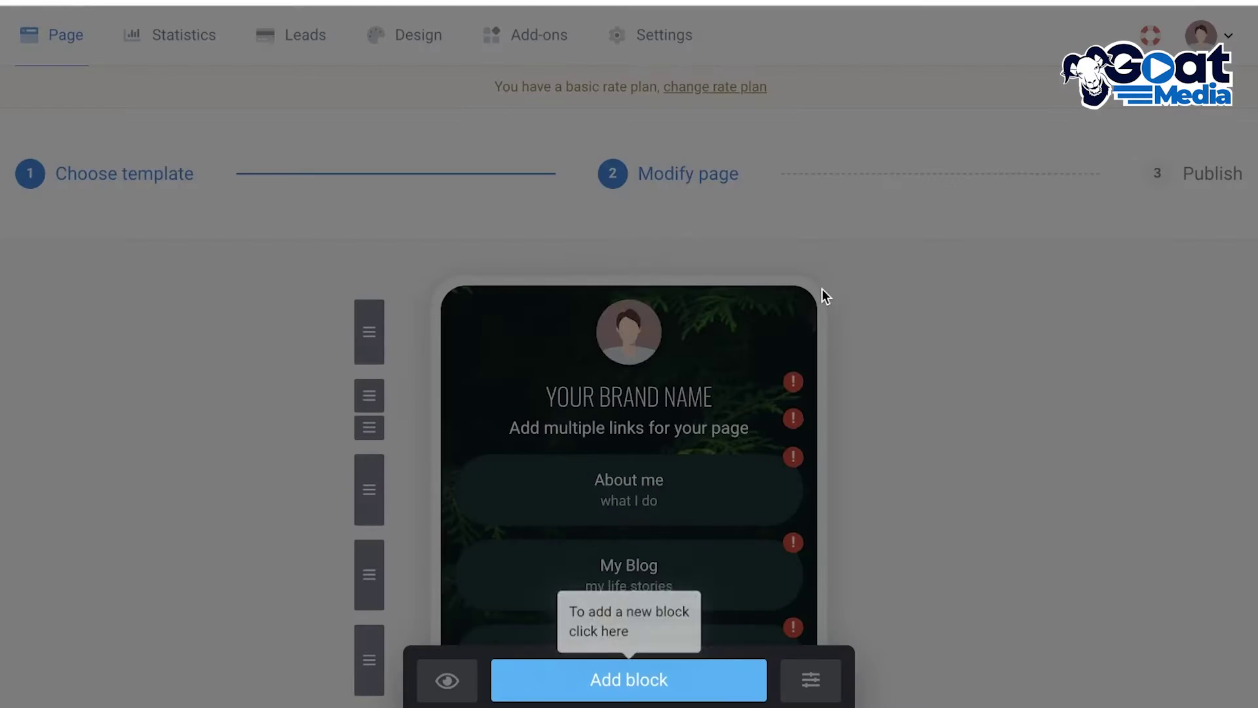
{"action": "scroll", "coordinate": [885, 377], "scroll_direction": "down", "scroll_amount": 6}
{"action": "scroll", "coordinate": [806, 393], "scroll_direction": "up", "scroll_amount": 4}
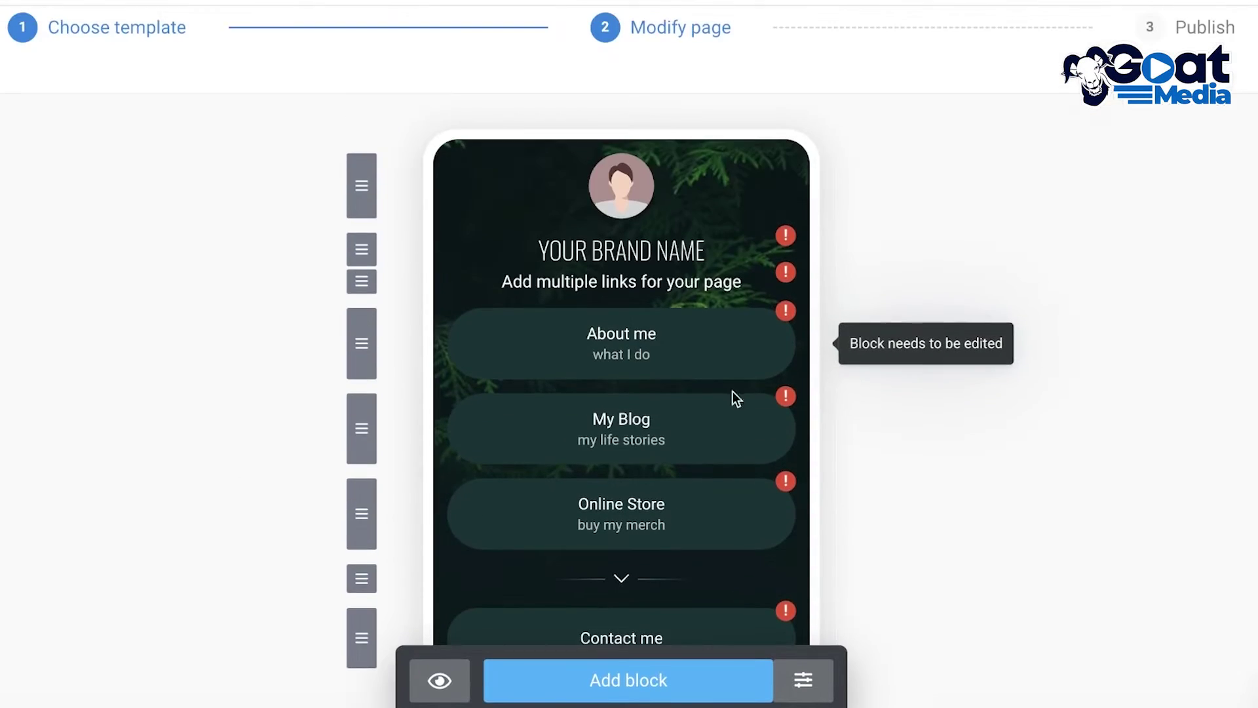
Replace the avatar with a Squishmallow photo from the Desktop, kept at Small size
{"action": "left_click", "coordinate": [607, 199]}
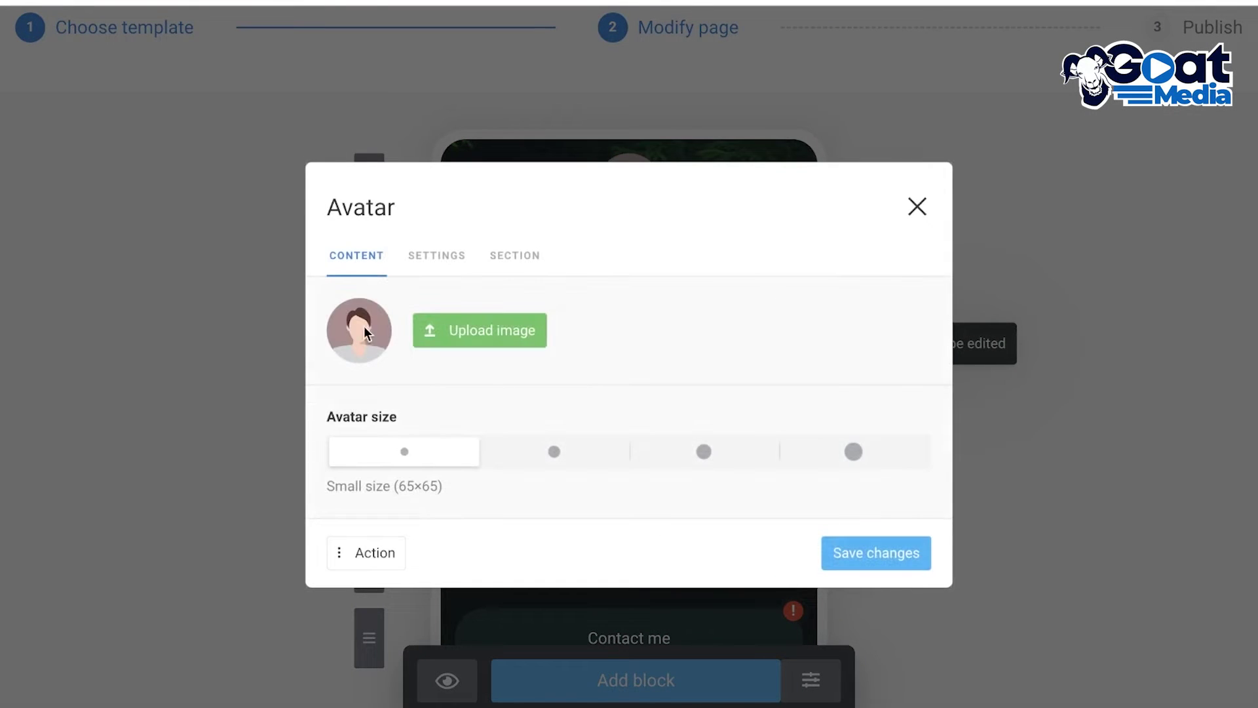
{"action": "left_click", "coordinate": [460, 347]}
{"action": "left_click", "coordinate": [311, 236]}
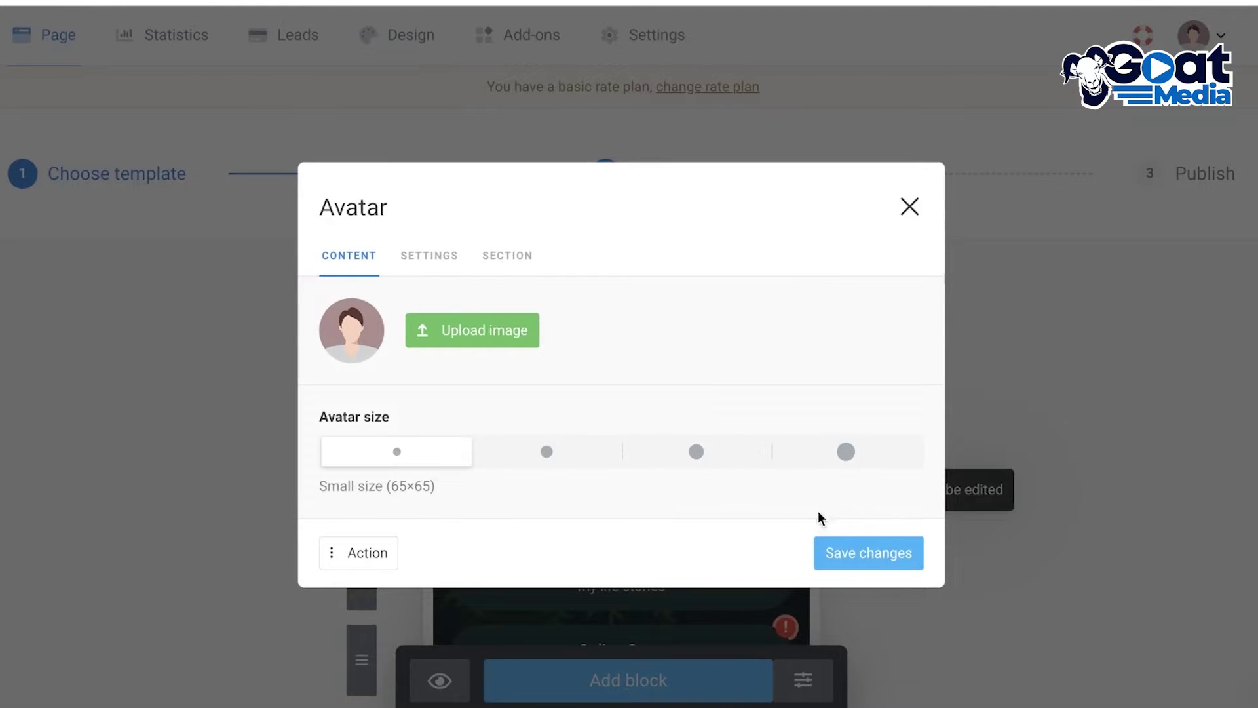
{"action": "left_click", "coordinate": [528, 454]}
{"action": "left_click", "coordinate": [688, 463]}
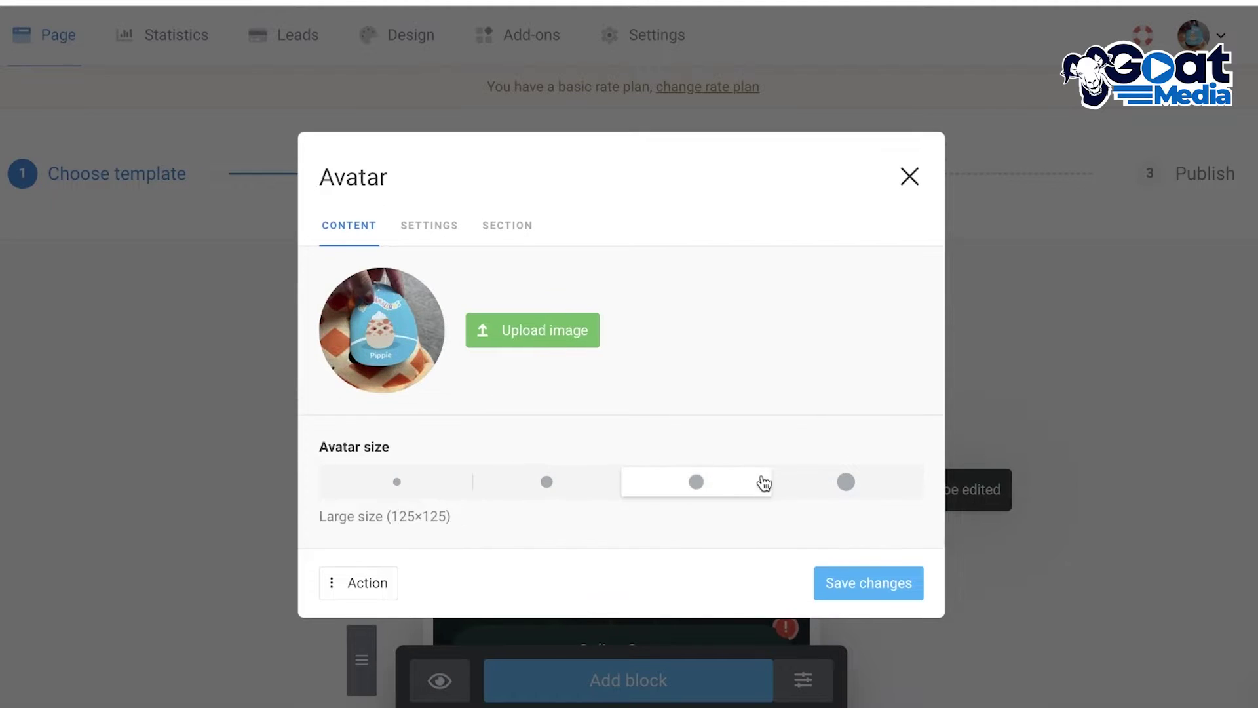
{"action": "left_click", "coordinate": [815, 490]}
{"action": "left_click", "coordinate": [418, 499]}
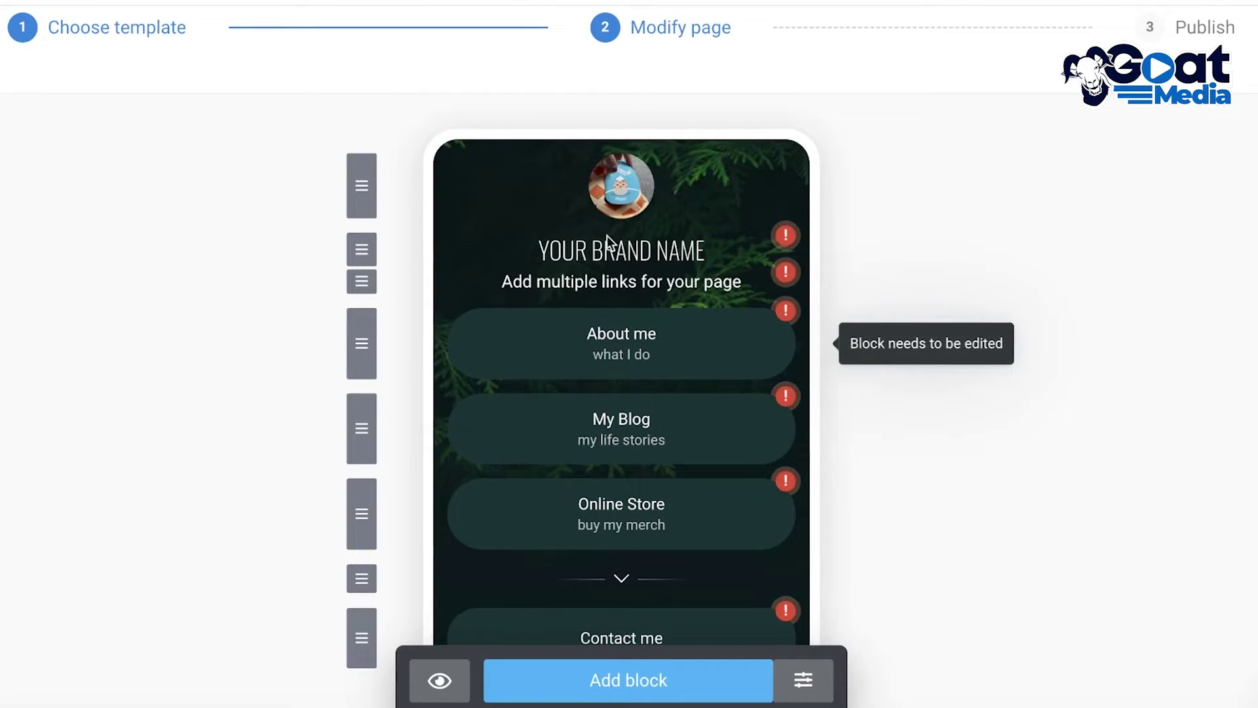
Replace the YOUR BRAND NAME headline with the profile name, correcting its last letter
{"action": "left_click", "coordinate": [603, 250]}
{"action": "triple_click", "coordinate": [663, 341]}
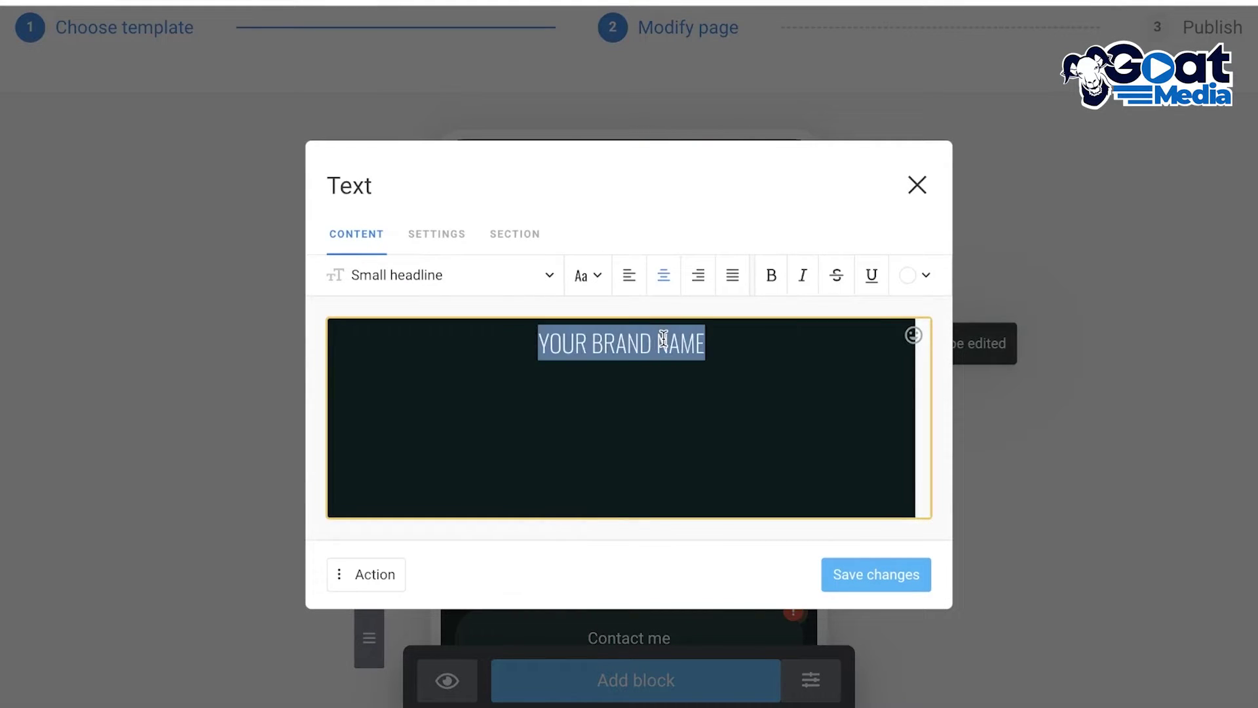
{"action": "type", "text": "ANE D"}
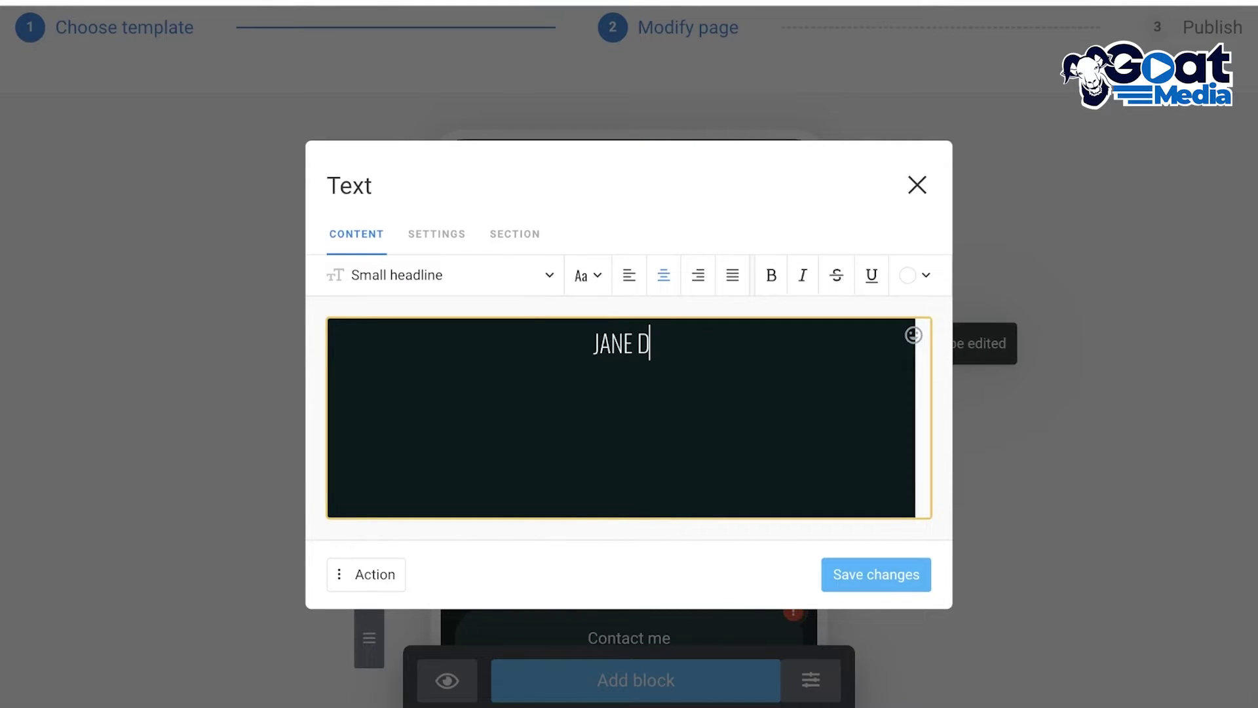
{"action": "type", "text": "ANE DON"}
{"action": "key", "text": "BackSpace"}
{"action": "type", "text": "E"}
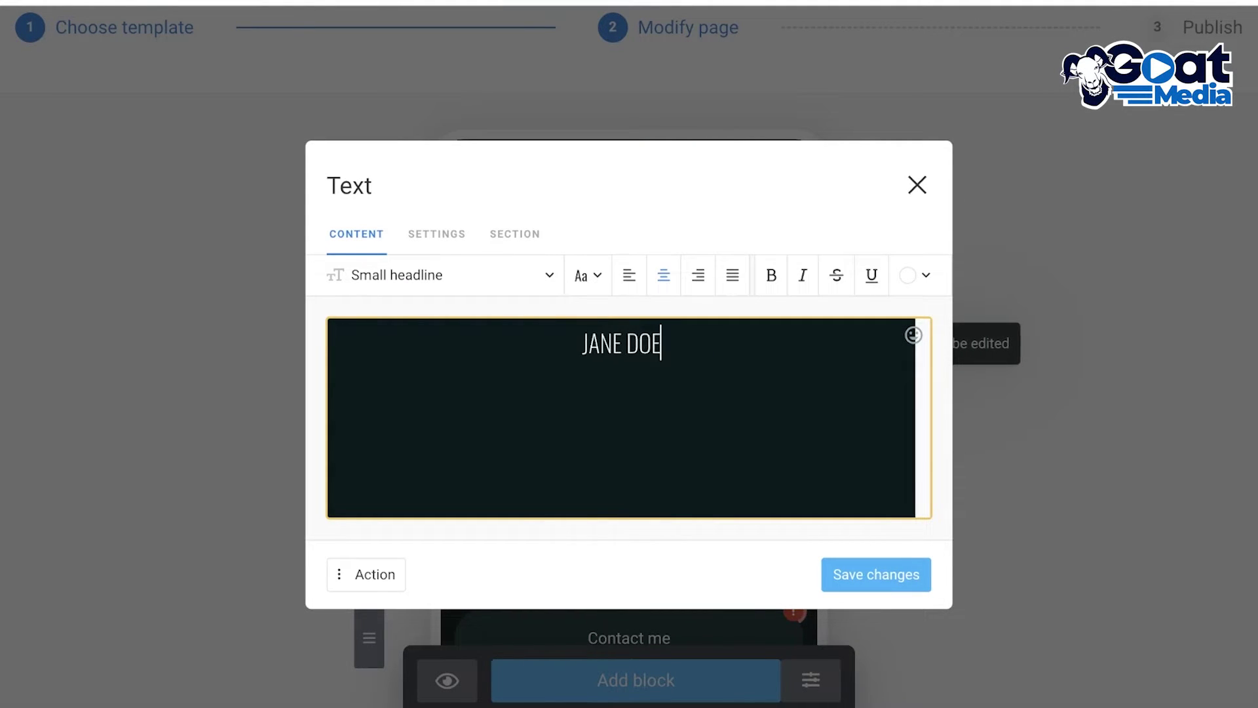
Restyle the name block as Medium text, review its Settings and Section tabs, and close it
{"action": "left_click", "coordinate": [531, 275]}
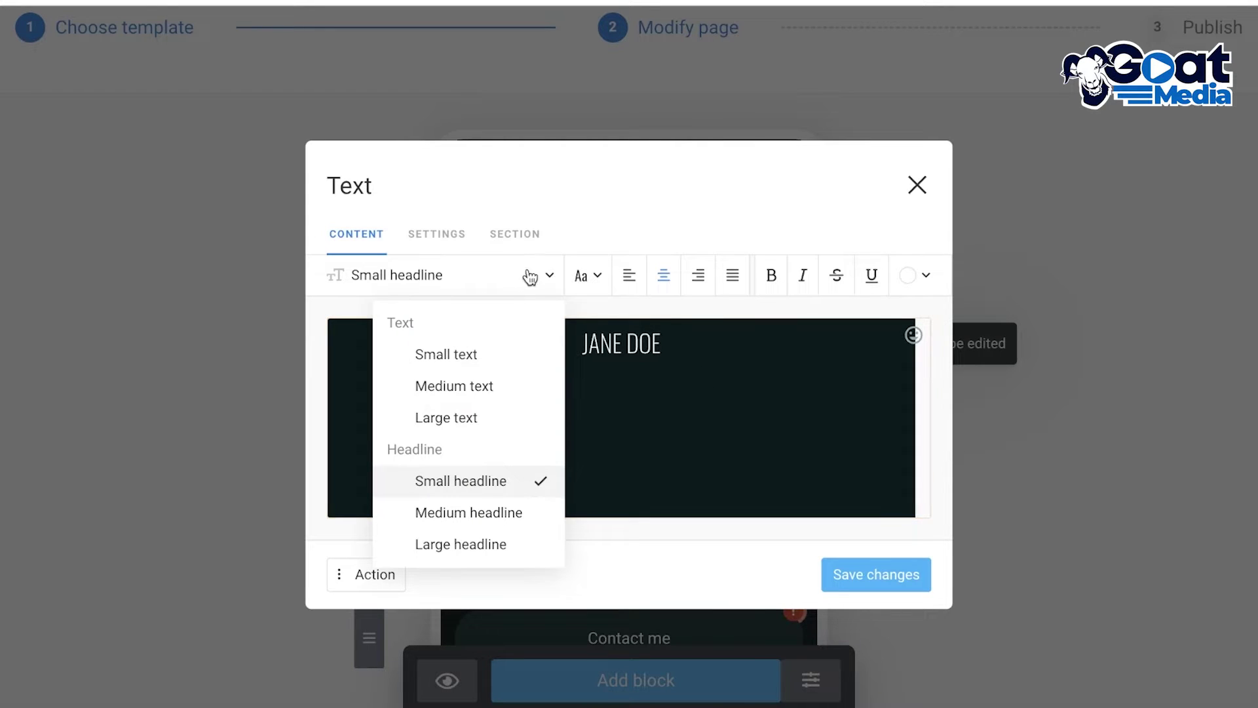
{"action": "left_click", "coordinate": [451, 398]}
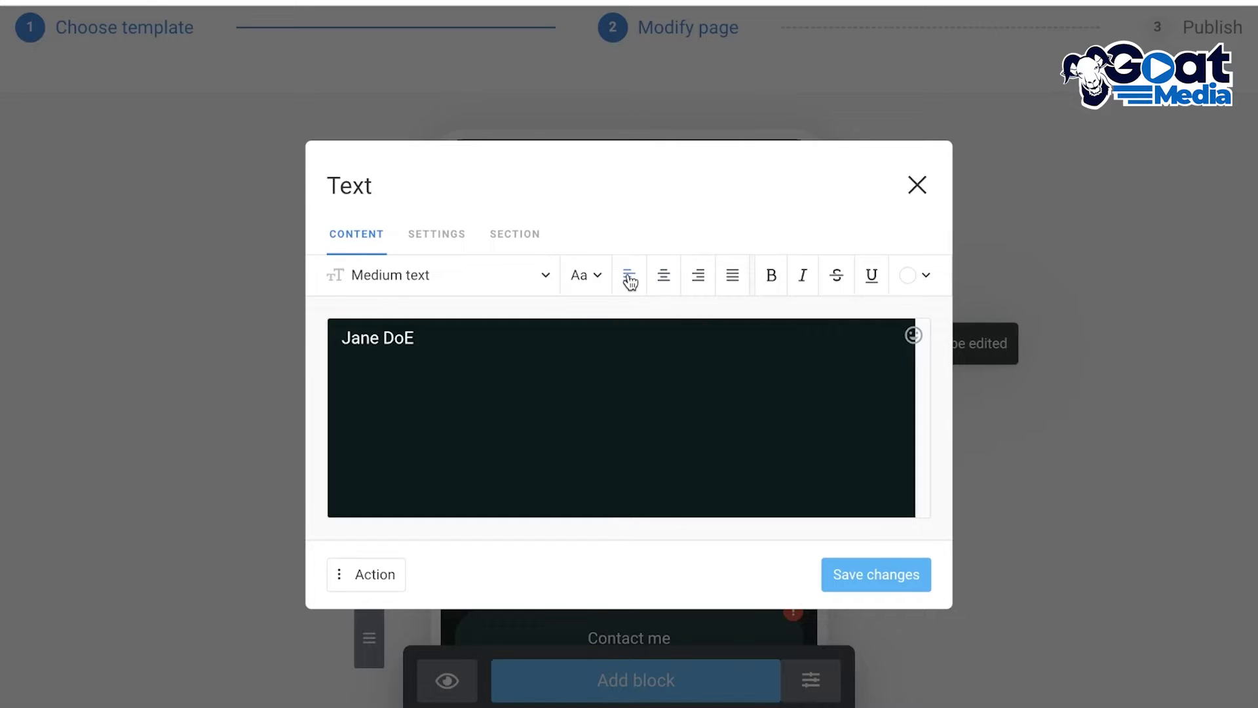
{"action": "left_click", "coordinate": [419, 243]}
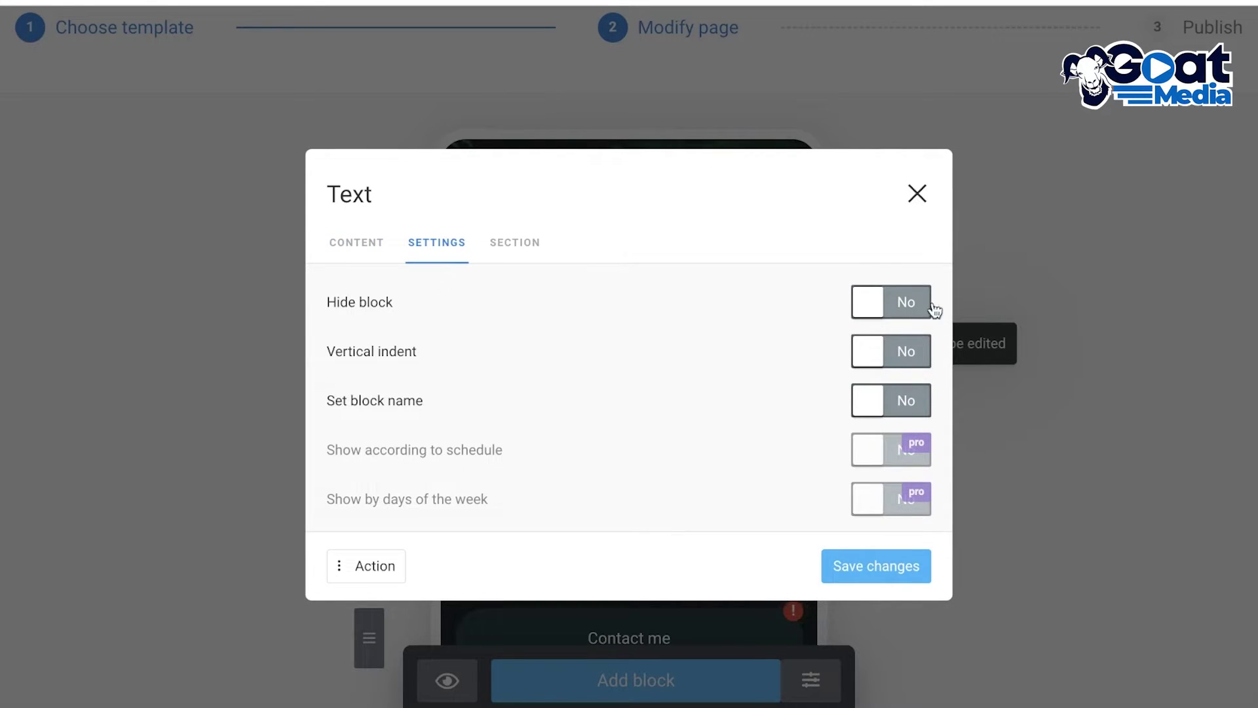
{"action": "left_click", "coordinate": [528, 244]}
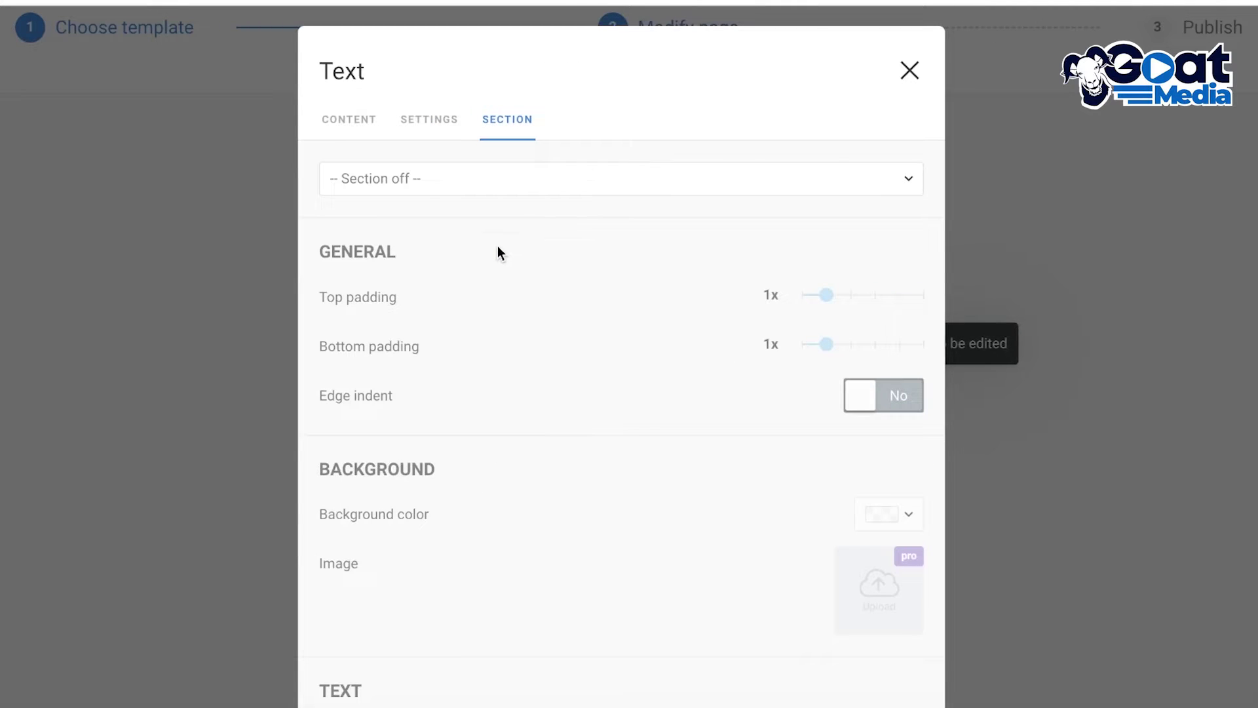
{"action": "scroll", "coordinate": [499, 254], "scroll_direction": "down", "scroll_amount": 8}
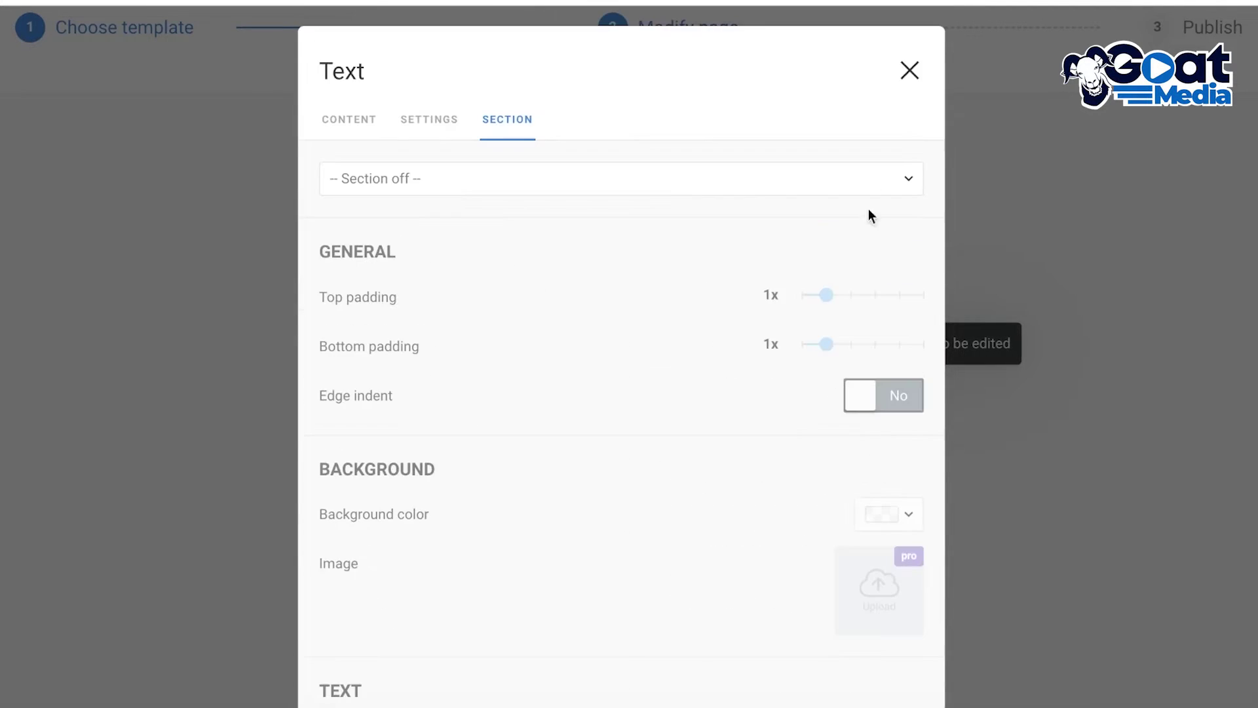
{"action": "key", "text": "Escape"}
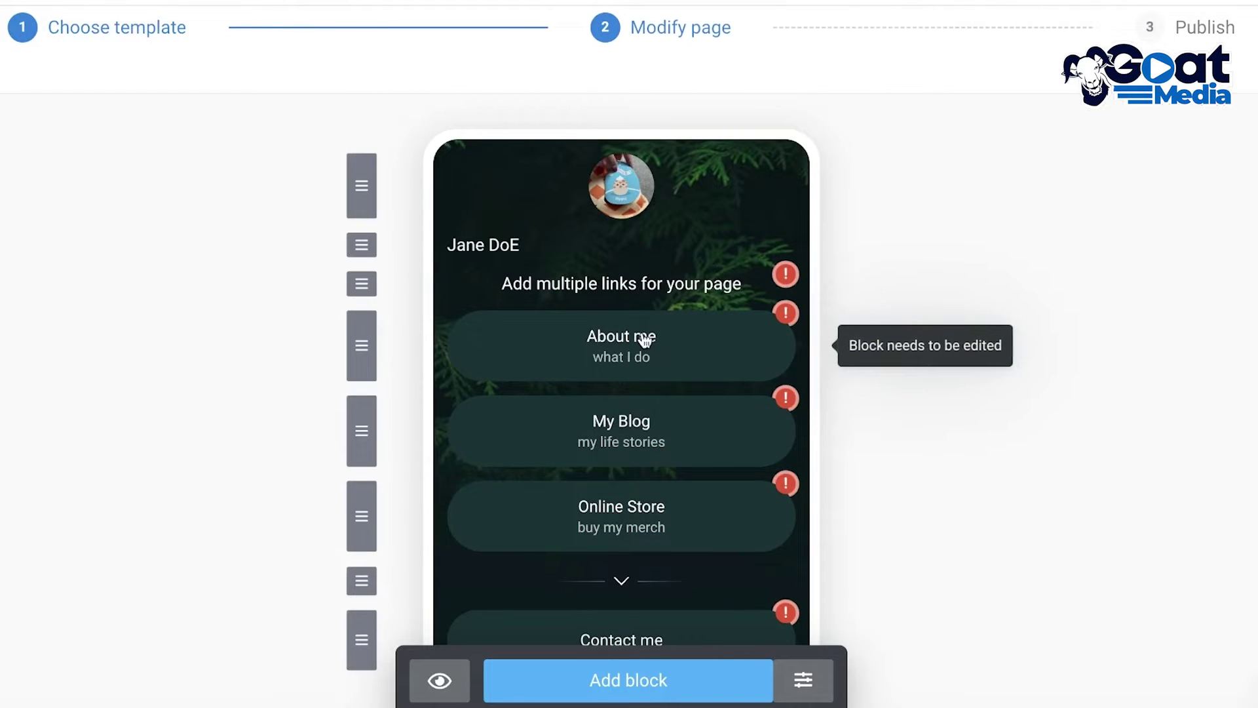
Begin a new Link block, then close its dialog without adding anything
{"action": "scroll", "coordinate": [625, 330], "scroll_direction": "down", "scroll_amount": 1}
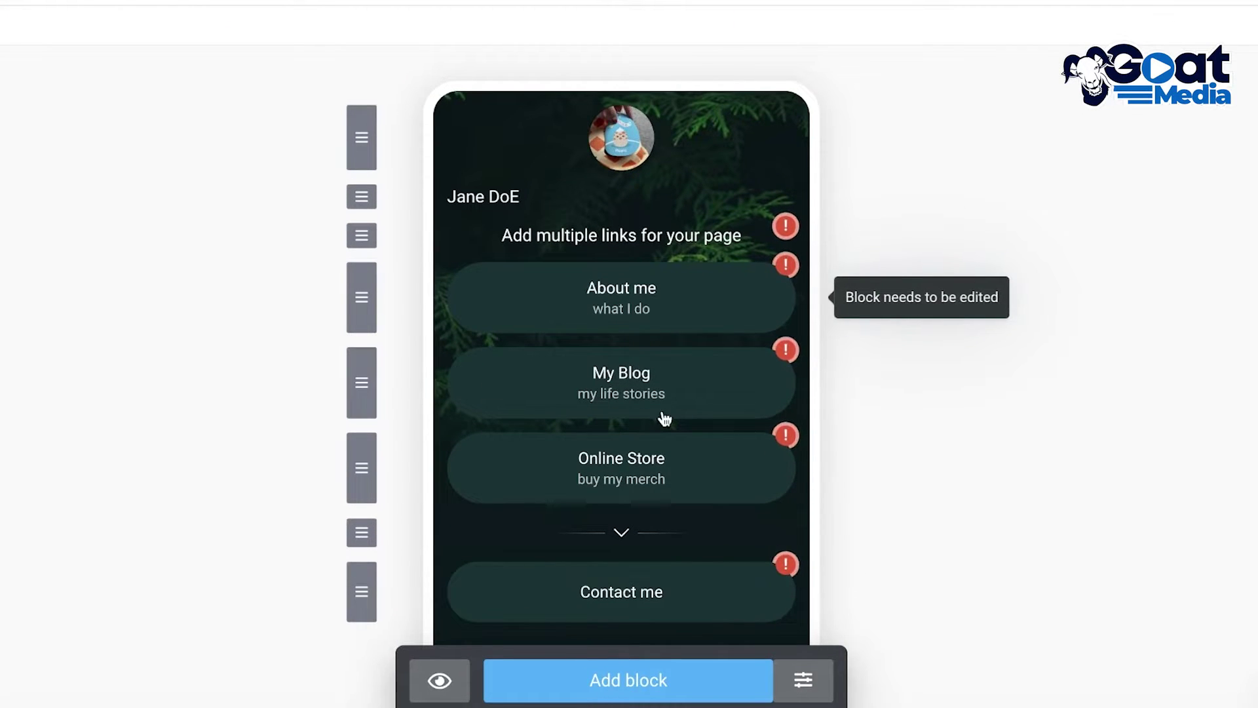
{"action": "scroll", "coordinate": [655, 374], "scroll_direction": "down", "scroll_amount": 4}
{"action": "scroll", "coordinate": [635, 491], "scroll_direction": "up", "scroll_amount": 1}
{"action": "left_click", "coordinate": [630, 645]}
{"action": "scroll", "coordinate": [481, 331], "scroll_direction": "down", "scroll_amount": 3}
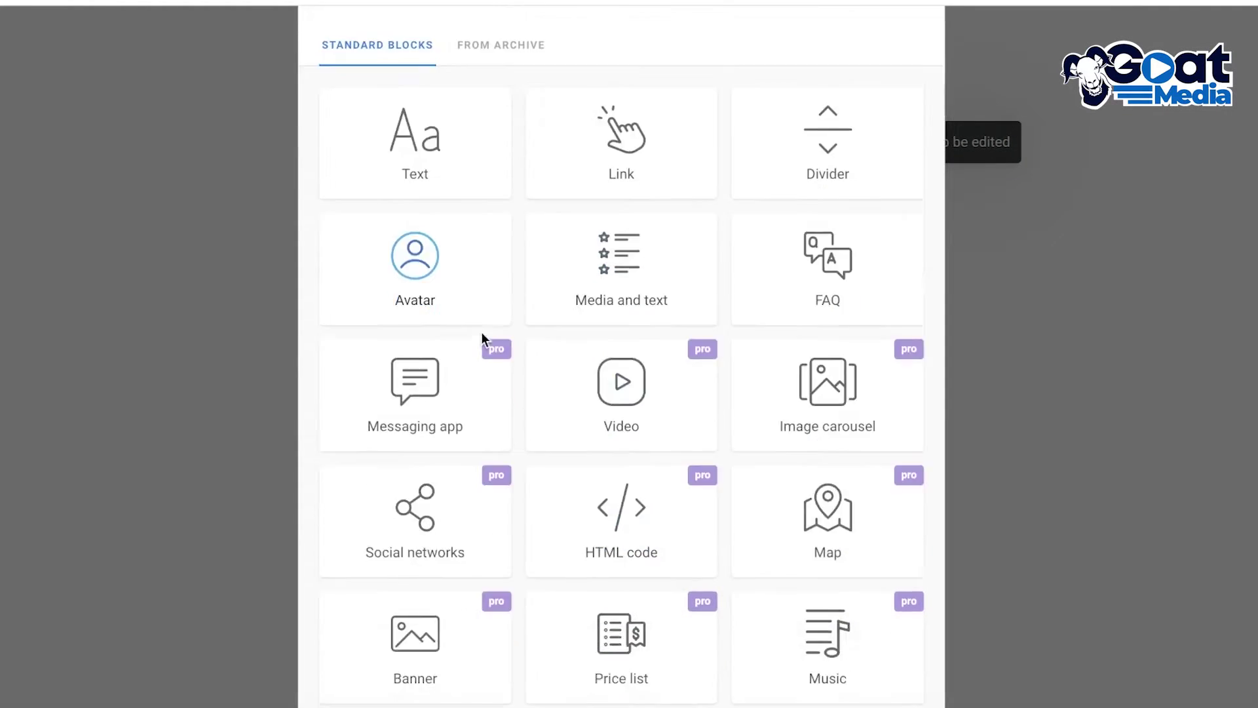
{"action": "scroll", "coordinate": [630, 257], "scroll_direction": "up", "scroll_amount": 3}
{"action": "left_click", "coordinate": [603, 197]}
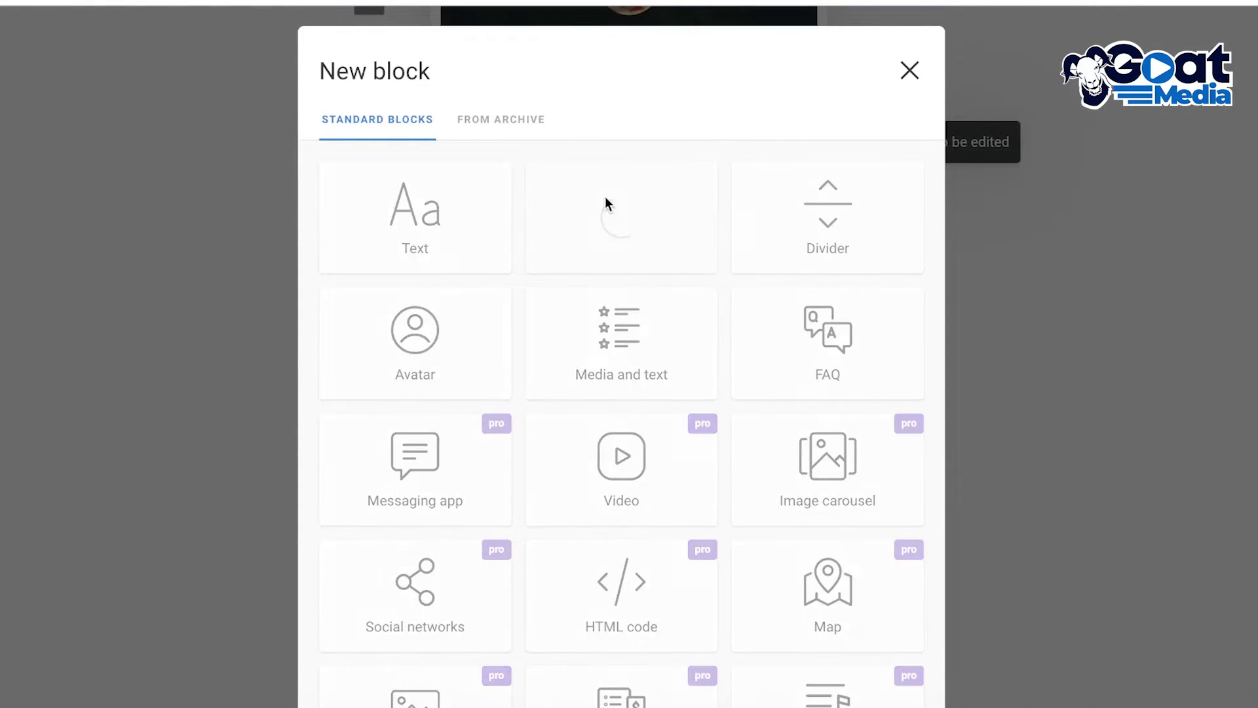
{"action": "left_click", "coordinate": [522, 347]}
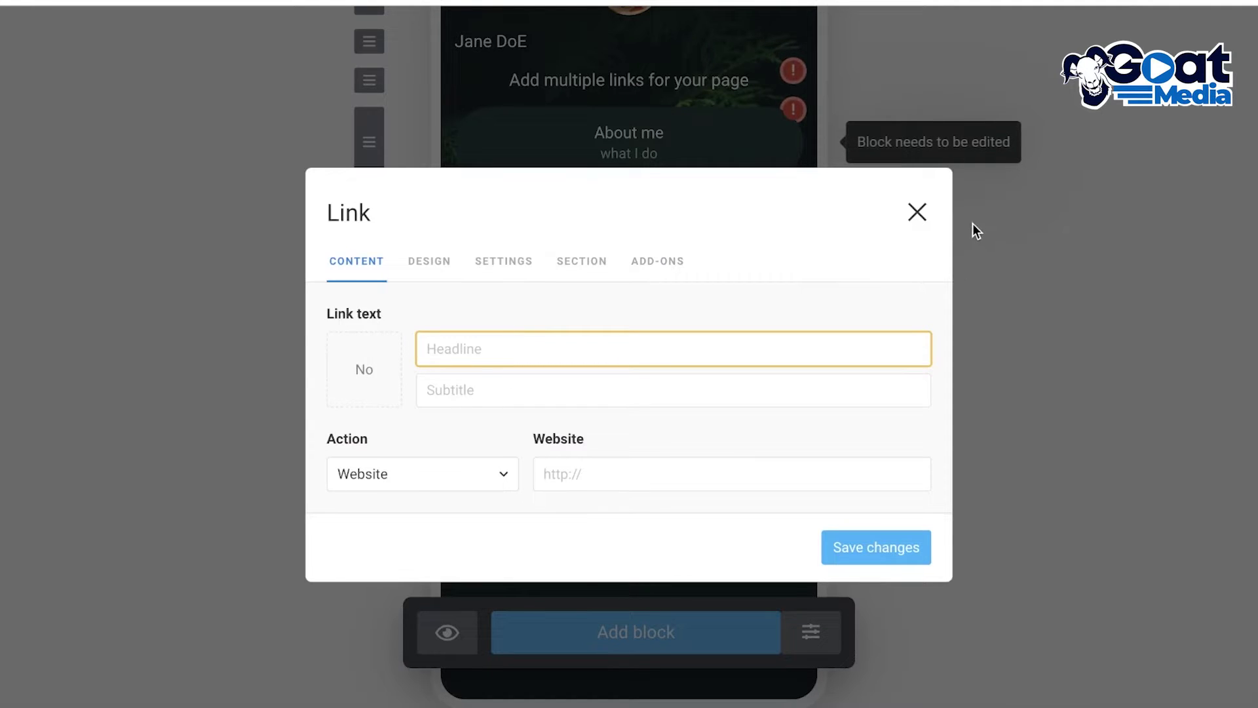
{"action": "left_click", "coordinate": [906, 228]}
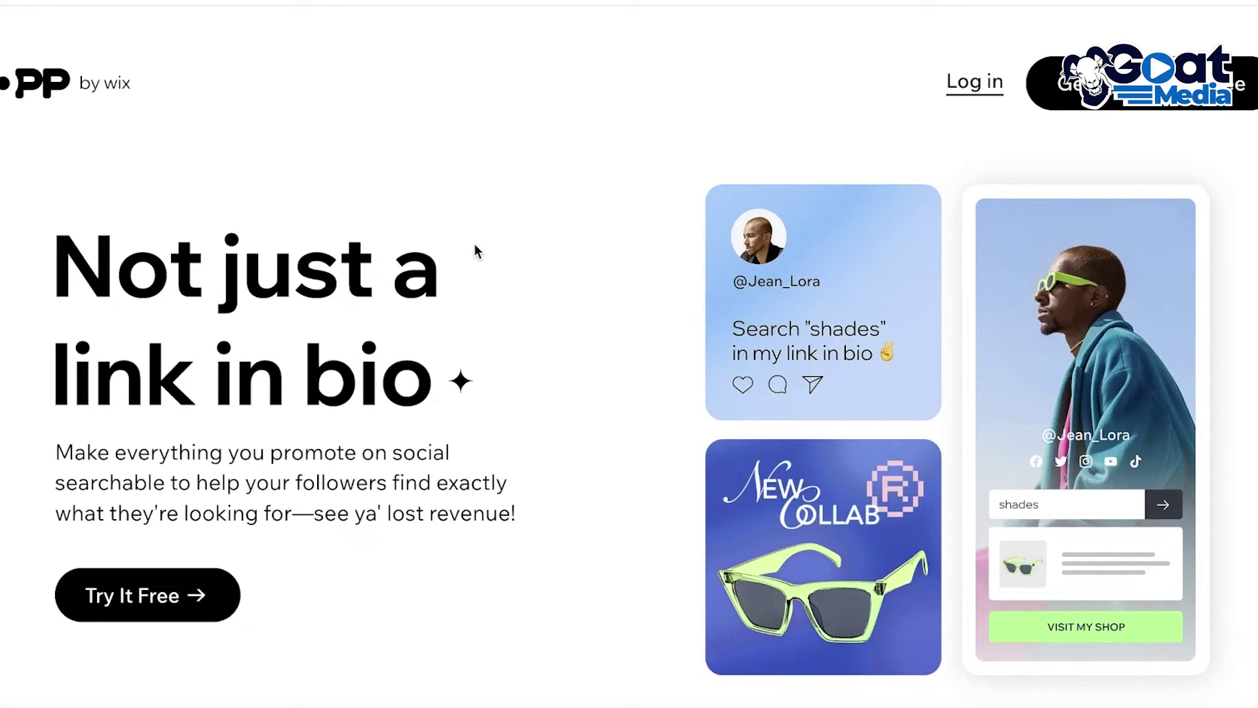
Scroll through the Hopp by Wix landing page to review its tools
{"action": "scroll", "coordinate": [472, 247], "scroll_direction": "down", "scroll_amount": 10}
{"action": "scroll", "coordinate": [682, 337], "scroll_direction": "down", "scroll_amount": 6}
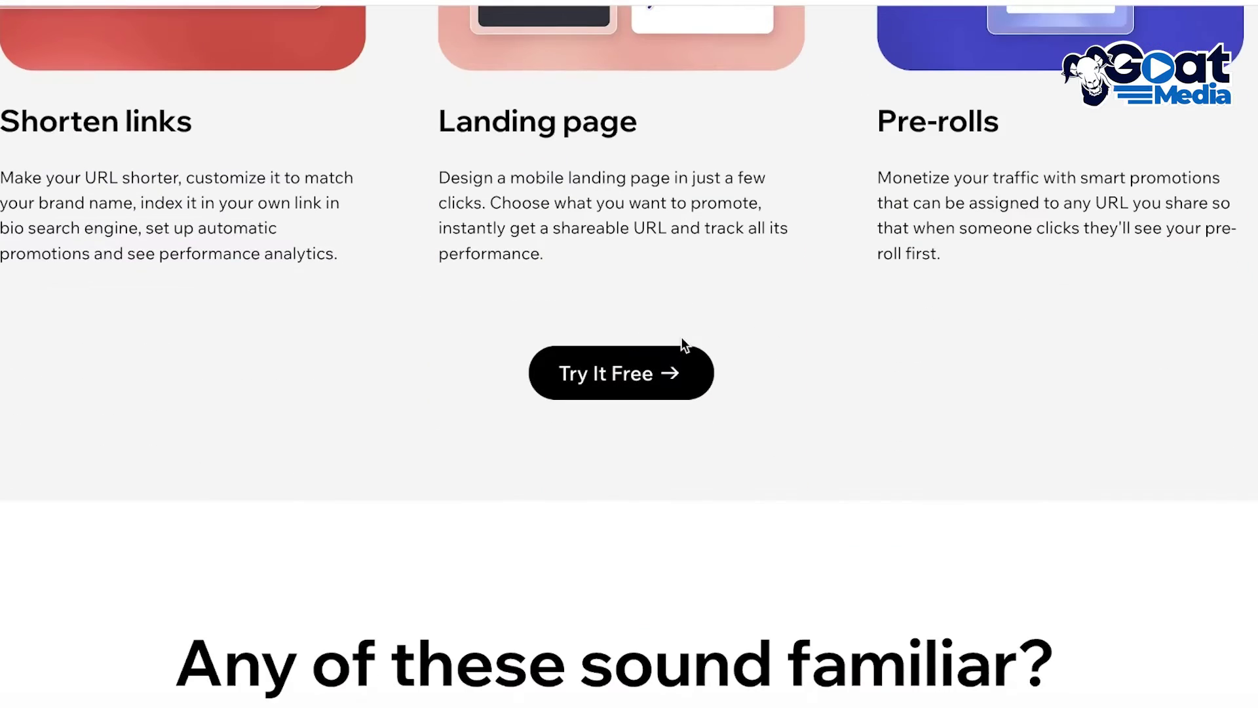
{"action": "scroll", "coordinate": [307, 348], "scroll_direction": "up", "scroll_amount": 6}
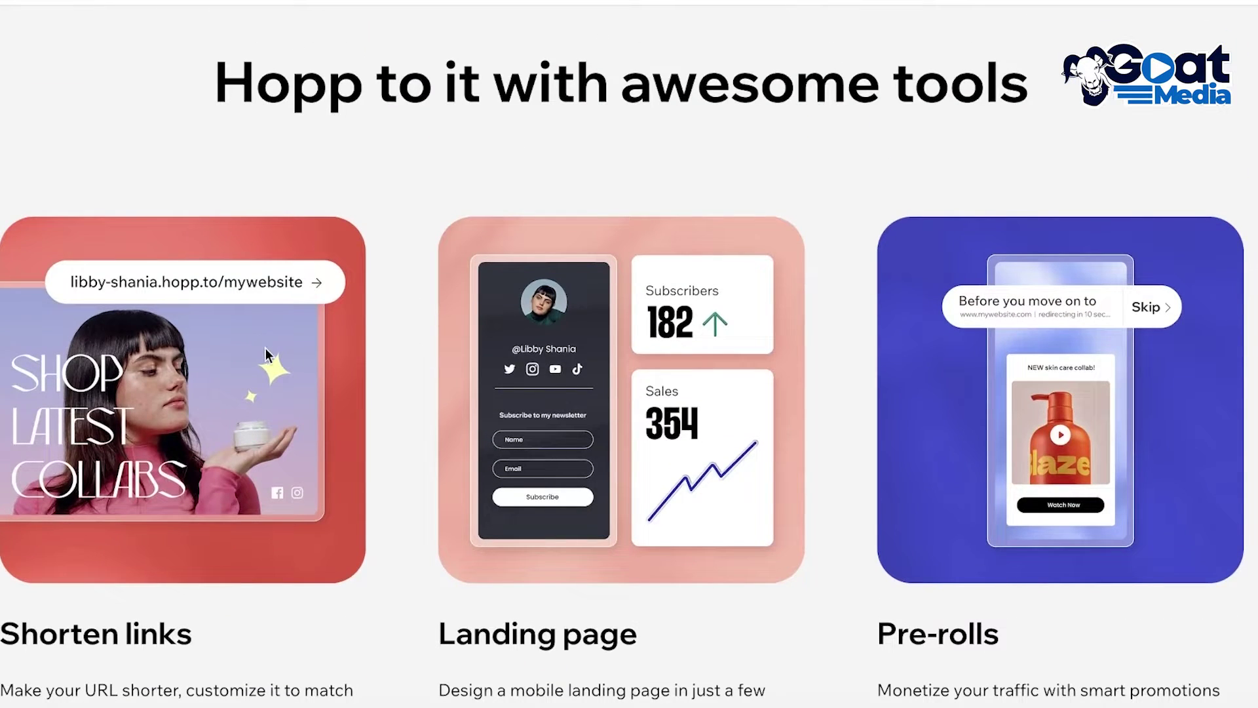
{"action": "scroll", "coordinate": [770, 260], "scroll_direction": "down", "scroll_amount": 3}
{"action": "scroll", "coordinate": [629, 354], "scroll_direction": "down", "scroll_amount": 5}
{"action": "scroll", "coordinate": [629, 353], "scroll_direction": "up", "scroll_amount": 5}
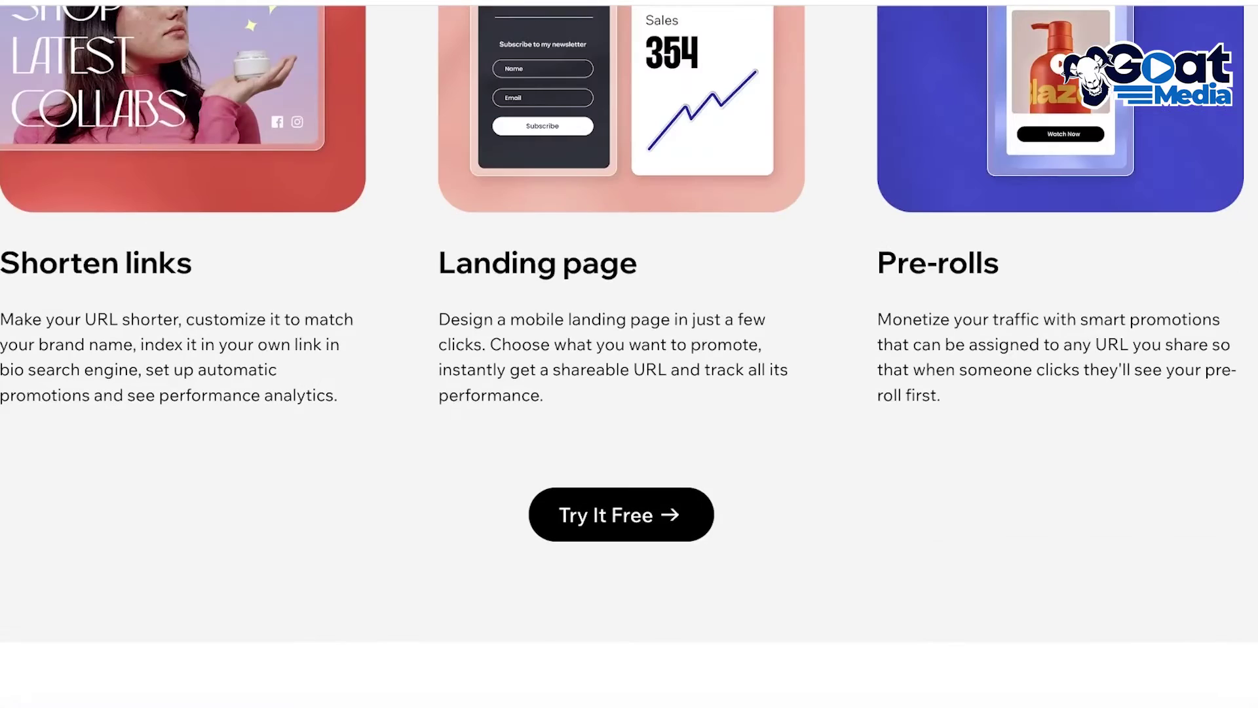
{"action": "scroll", "coordinate": [629, 354], "scroll_direction": "down", "scroll_amount": 10}
{"action": "scroll", "coordinate": [629, 354], "scroll_direction": "up", "scroll_amount": 15}
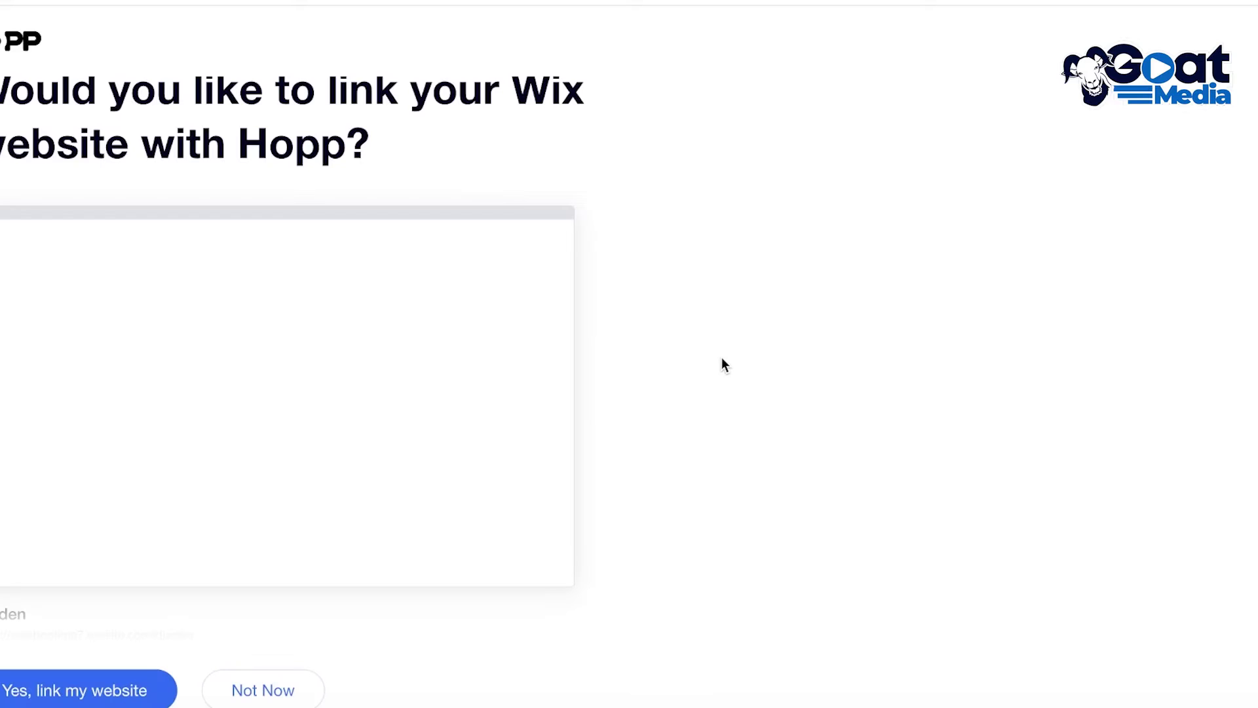
Link the existing Wix website, create the Hopp account, and skip the survey
{"action": "scroll", "coordinate": [344, 570], "scroll_direction": "down", "scroll_amount": 1}
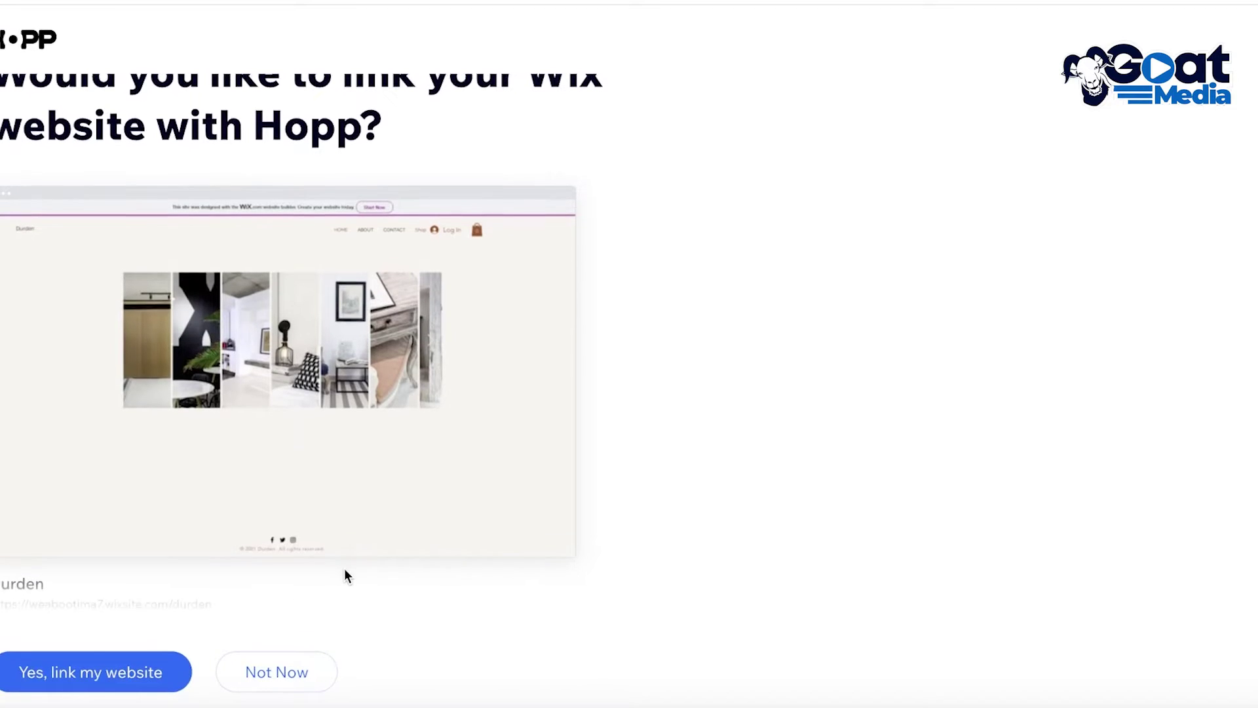
{"action": "left_click", "coordinate": [54, 688]}
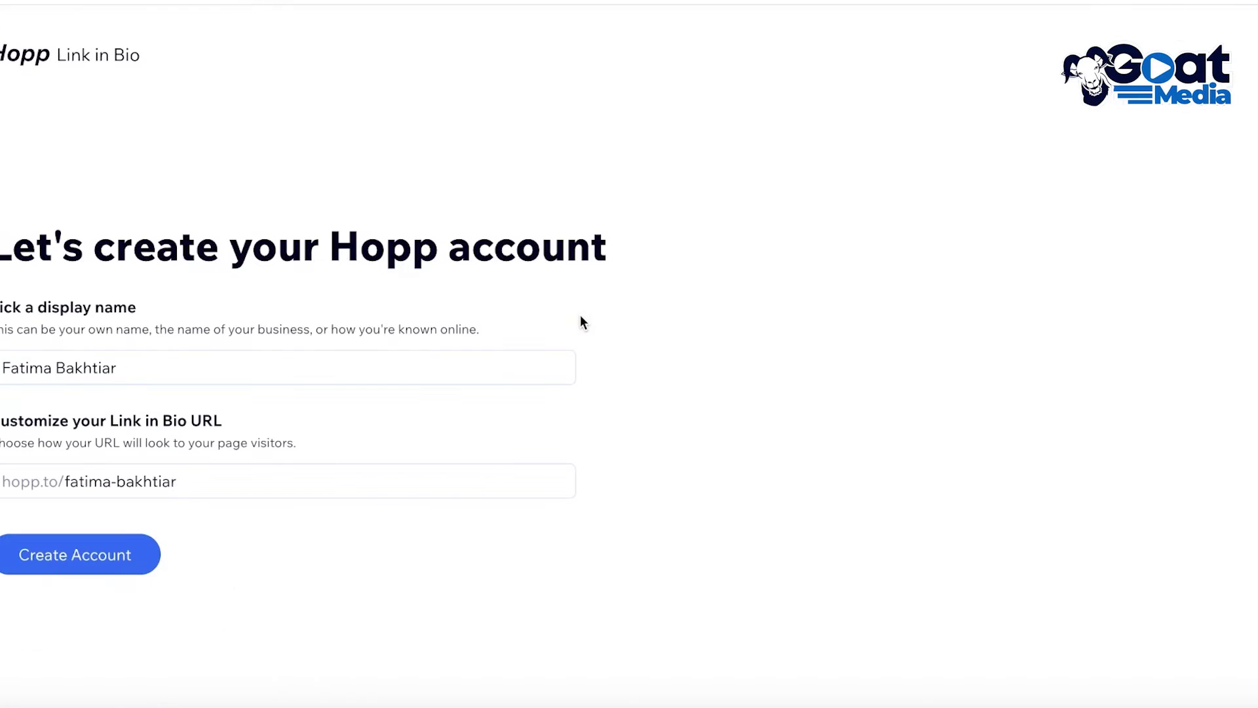
{"action": "left_click", "coordinate": [132, 554]}
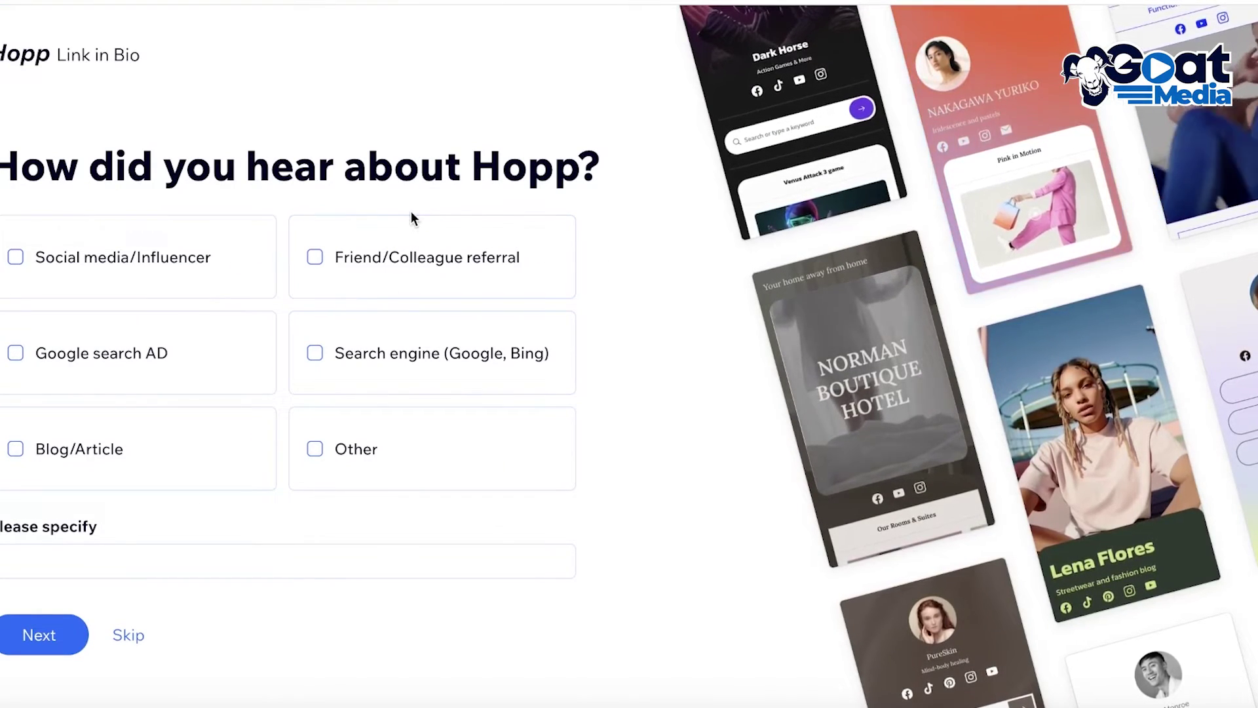
{"action": "left_click", "coordinate": [115, 631]}
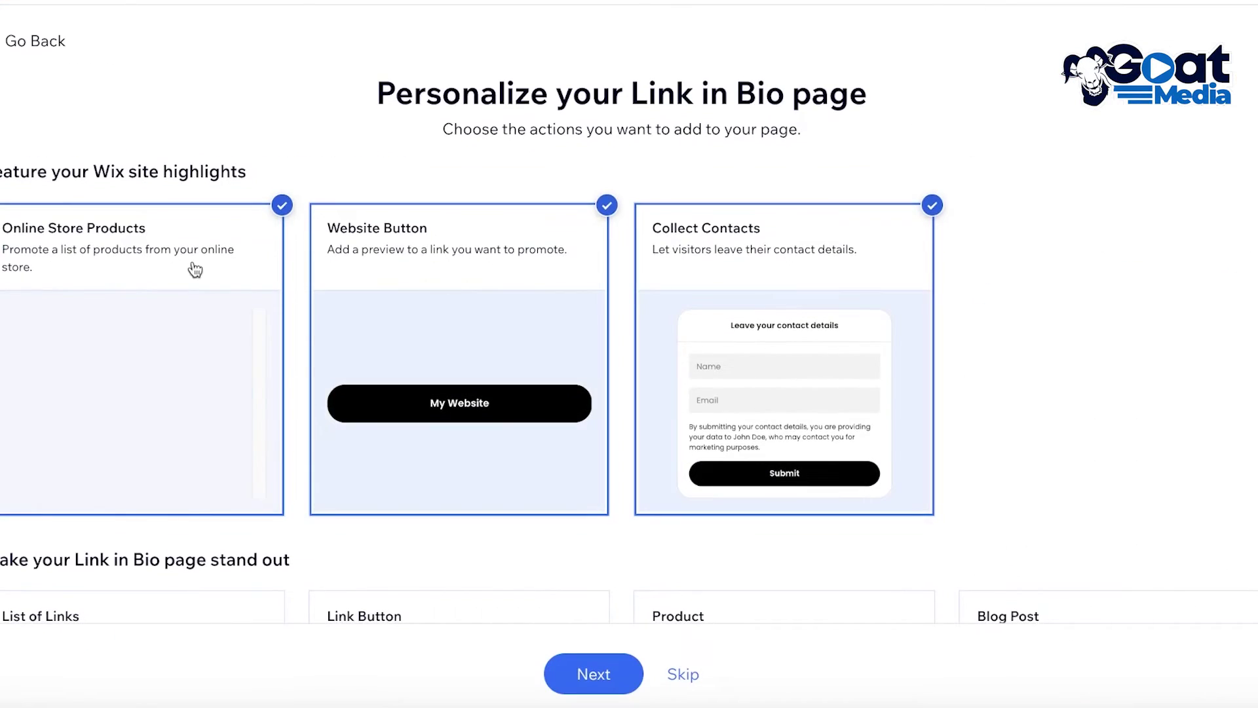
Untick Collect Contacts and Website Button, then skip the page-action choice
{"action": "scroll", "coordinate": [946, 272], "scroll_direction": "down", "scroll_amount": 2}
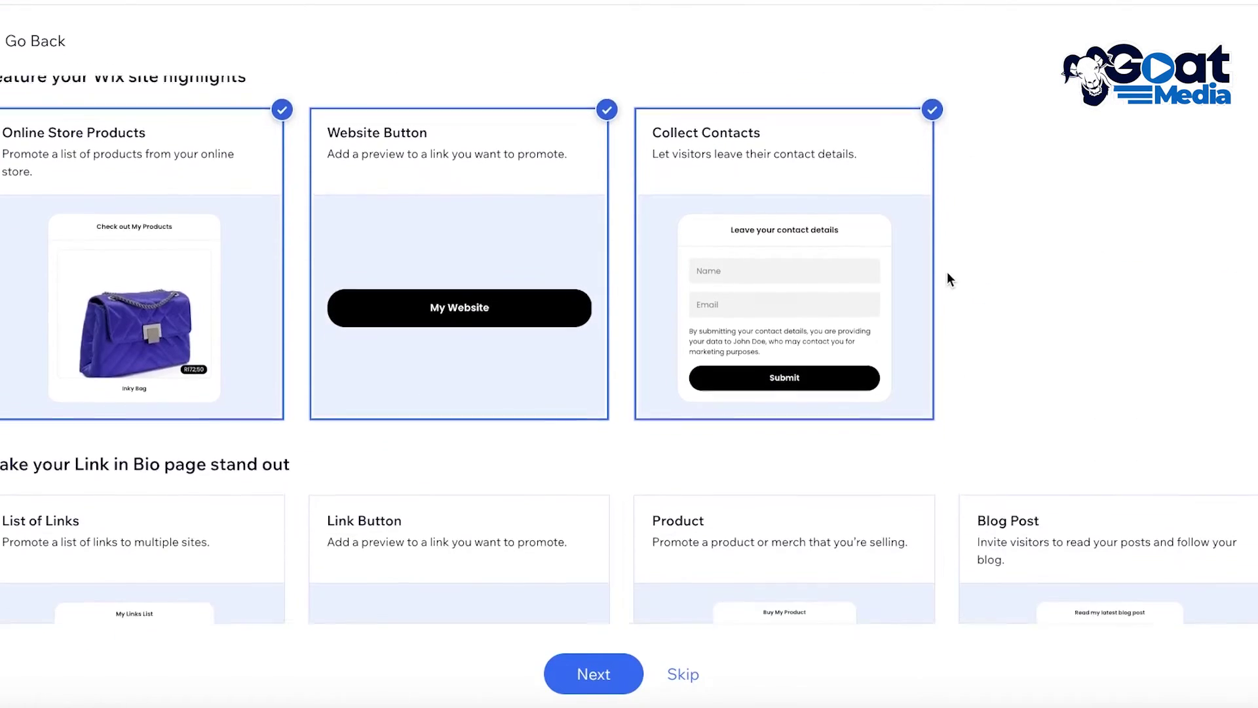
{"action": "left_click", "coordinate": [899, 265]}
{"action": "left_click", "coordinate": [547, 260]}
{"action": "scroll", "coordinate": [171, 262], "scroll_direction": "down", "scroll_amount": 15}
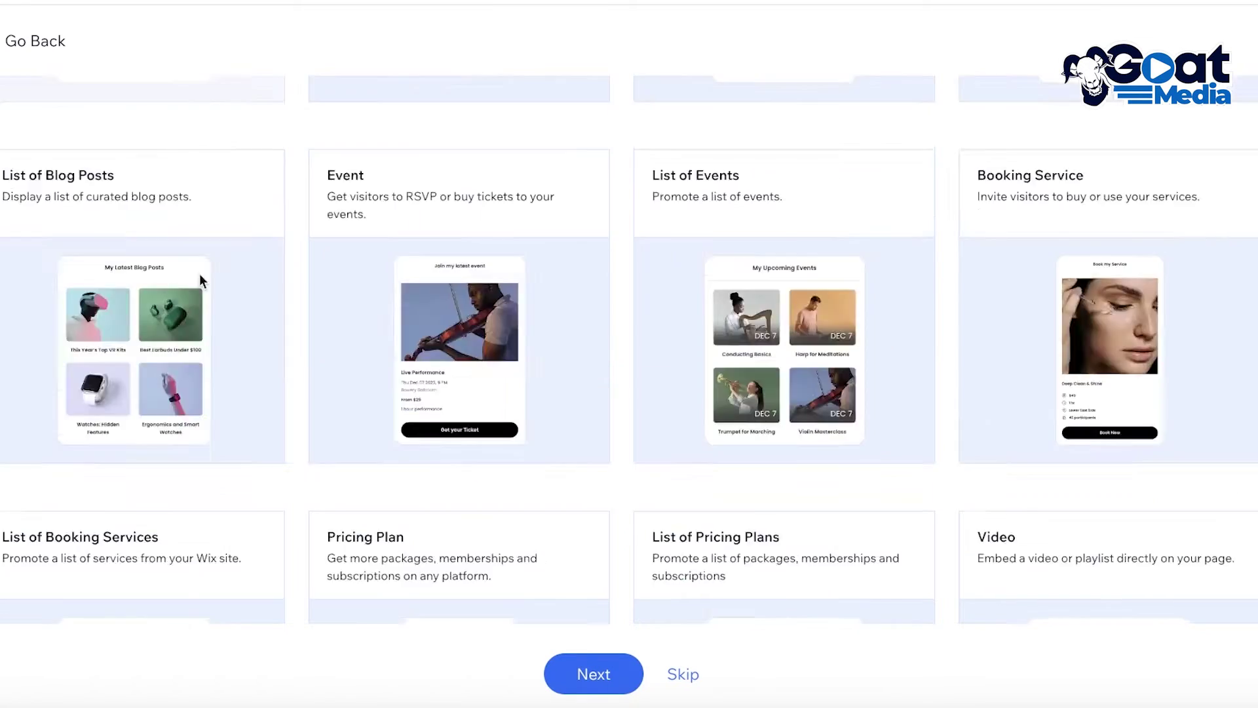
{"action": "left_click", "coordinate": [682, 674]}
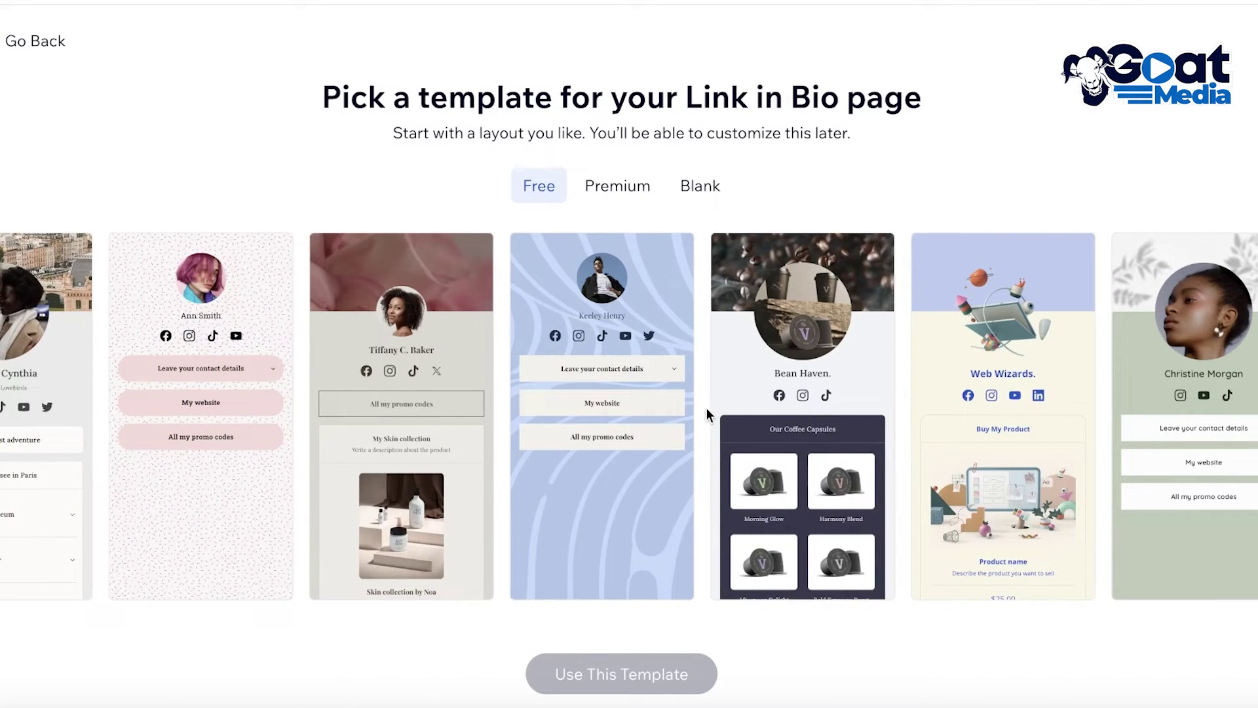
Start the Link in Bio page from the Bean Haven coffee template
{"action": "left_click", "coordinate": [796, 525]}
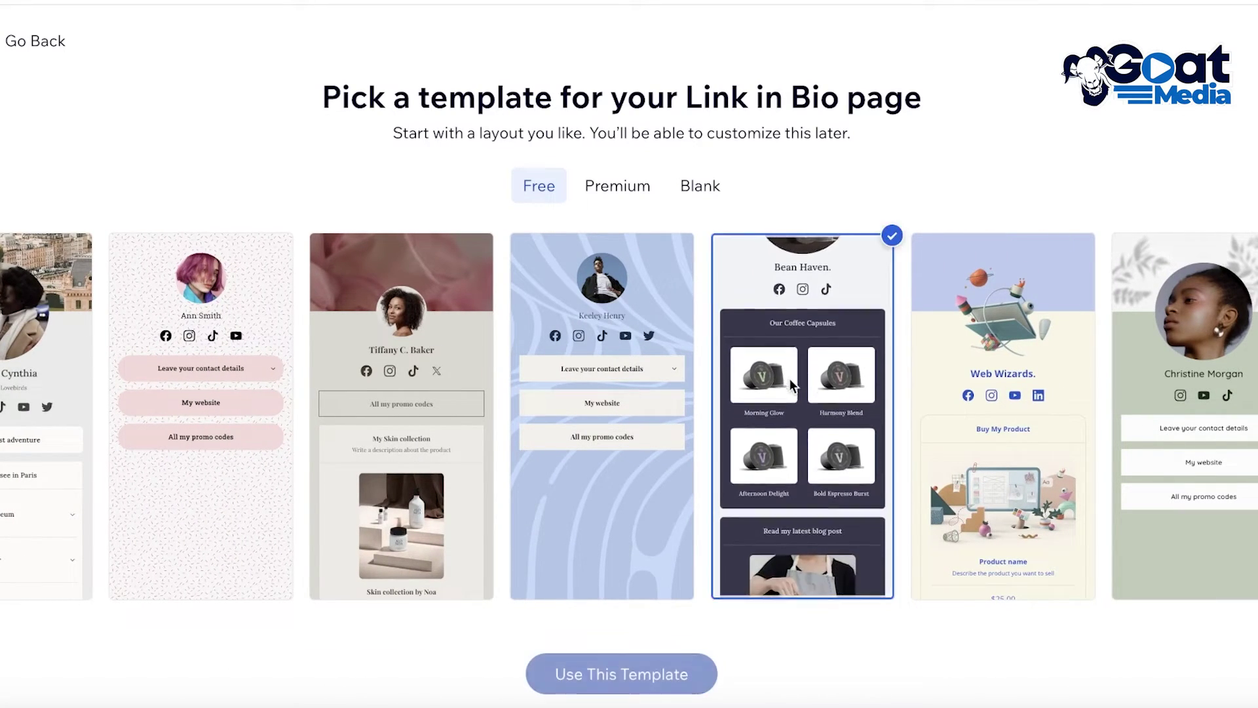
{"action": "left_click", "coordinate": [635, 672]}
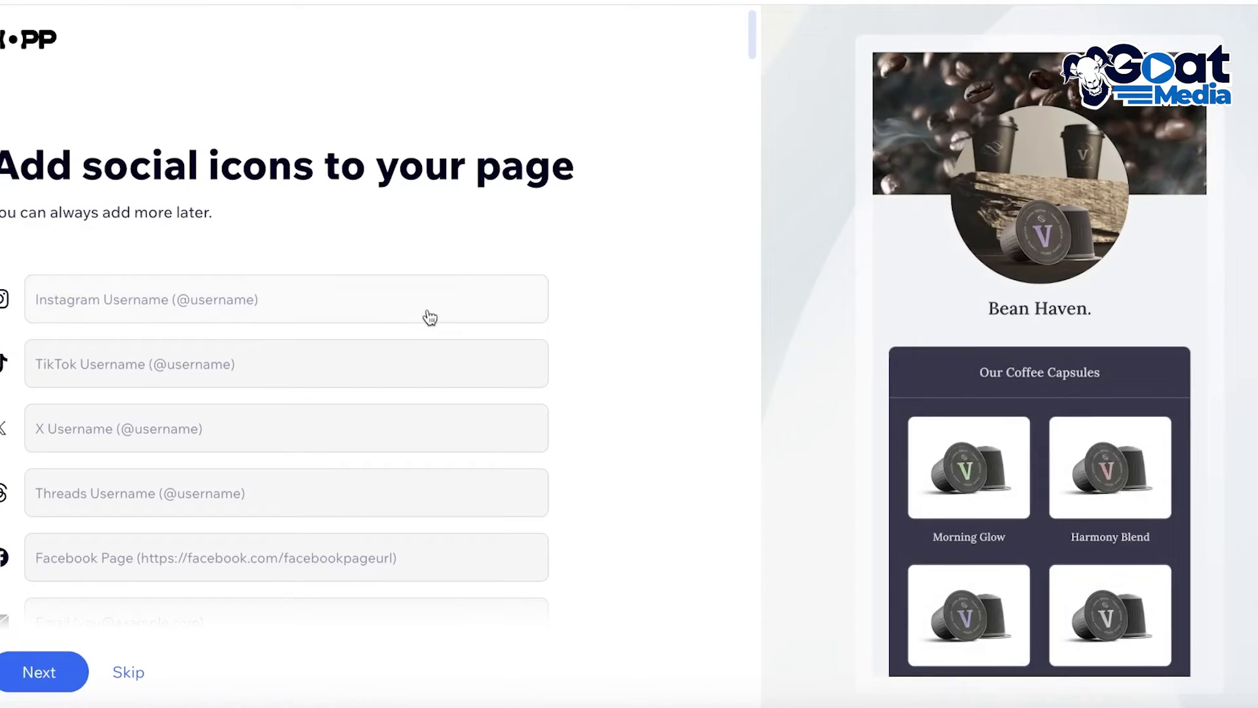
{"action": "scroll", "coordinate": [427, 315], "scroll_direction": "down", "scroll_amount": 2}
{"action": "scroll", "coordinate": [243, 185], "scroll_direction": "up", "scroll_amount": 2}
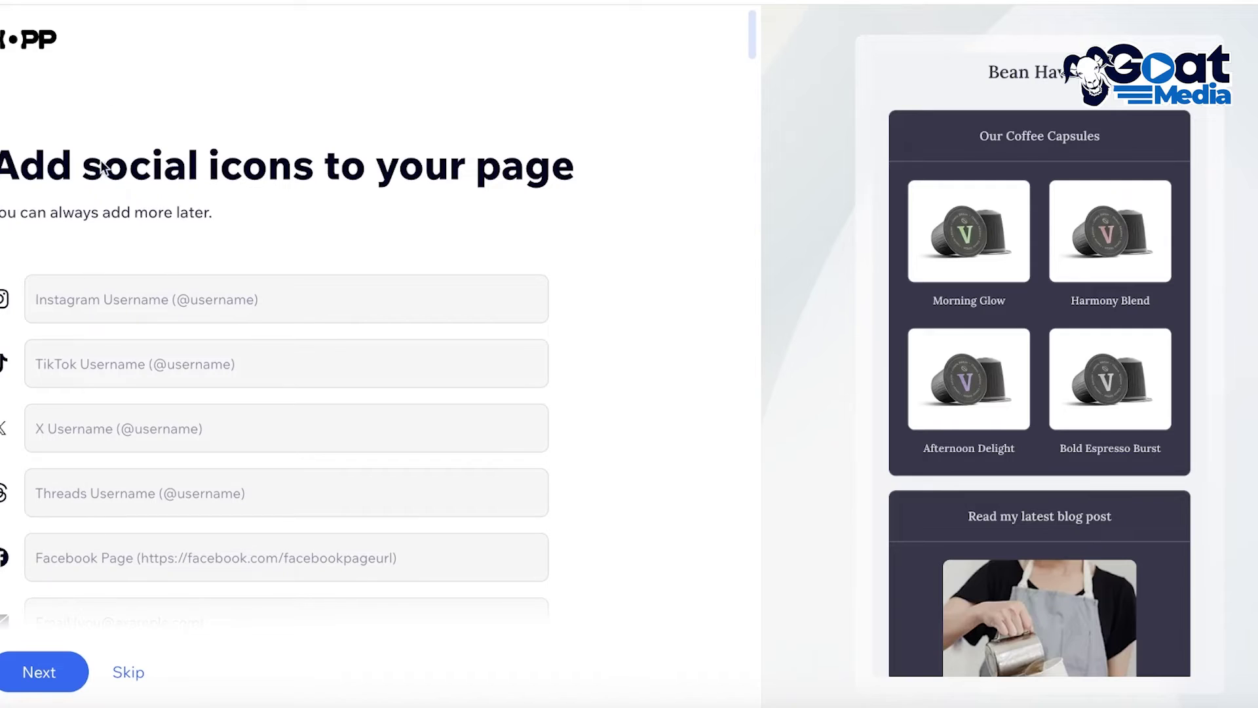
{"action": "scroll", "coordinate": [20, 403], "scroll_direction": "down", "scroll_amount": 10}
{"action": "scroll", "coordinate": [20, 409], "scroll_direction": "up", "scroll_amount": 8}
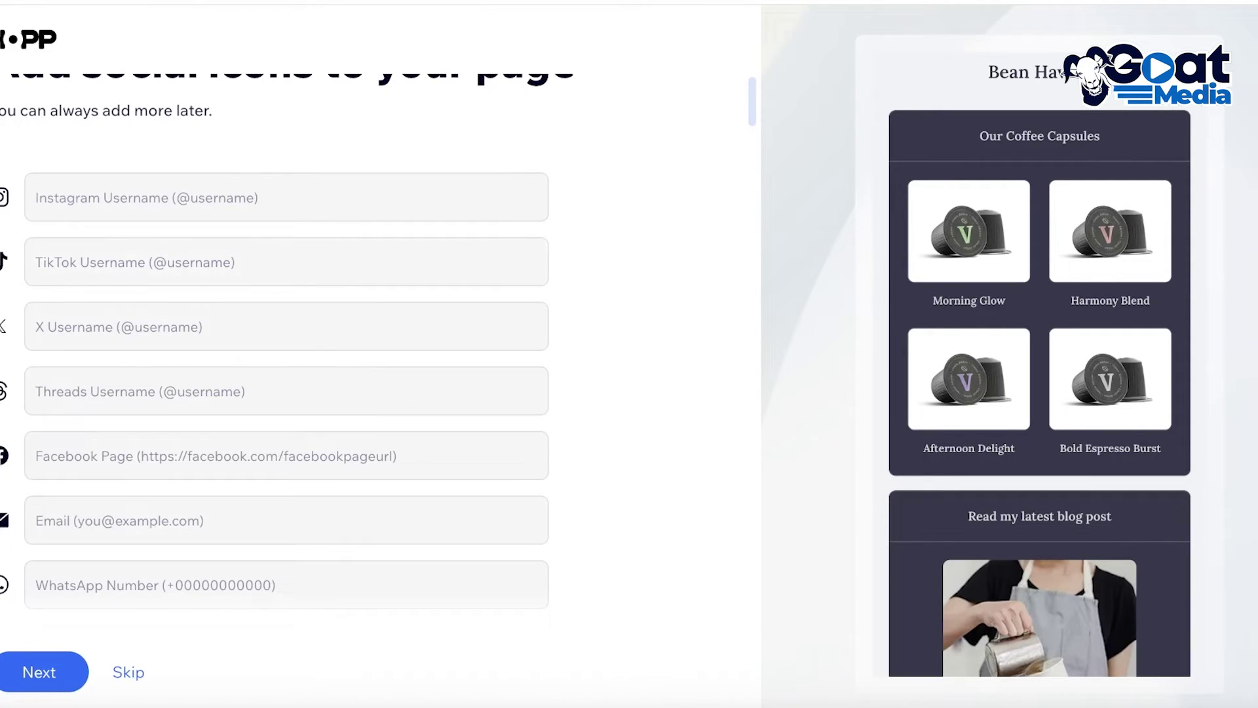
Skip social icons and open the new Bean Haven page in the editor
{"action": "left_click", "coordinate": [127, 673]}
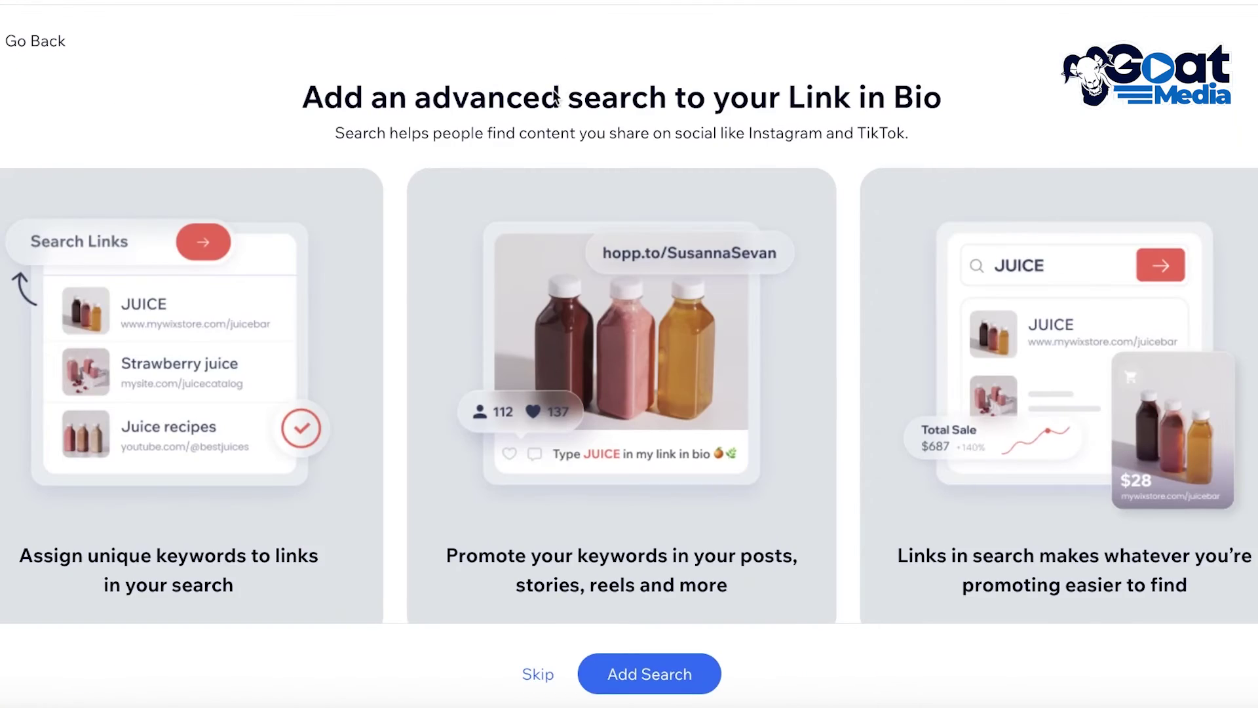
{"action": "scroll", "coordinate": [621, 560], "scroll_direction": "down", "scroll_amount": 1}
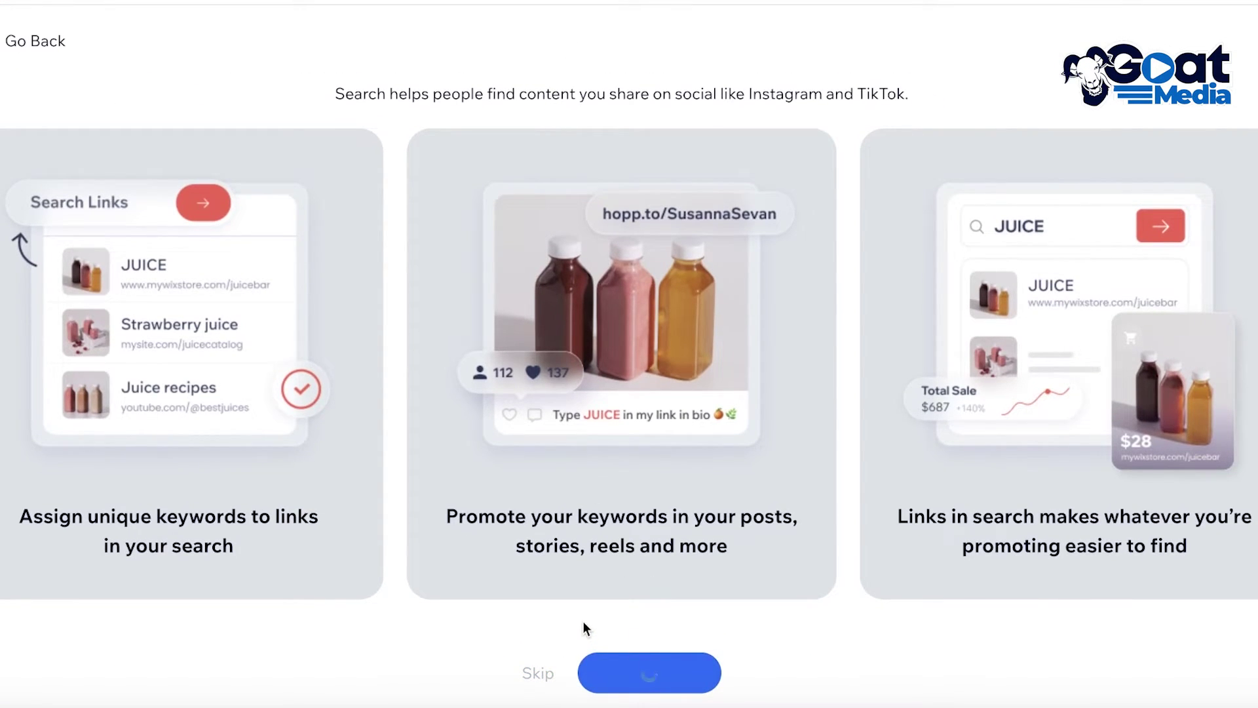
{"action": "scroll", "coordinate": [583, 620], "scroll_direction": "up", "scroll_amount": 1}
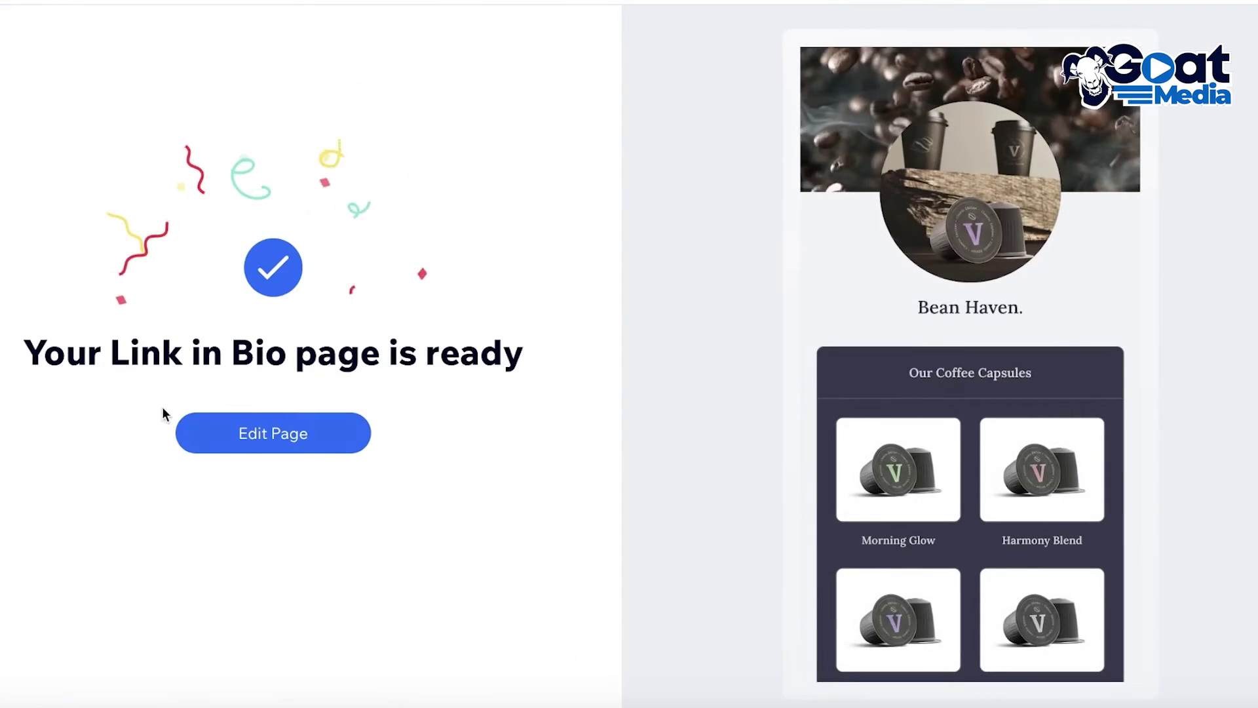
{"action": "left_click", "coordinate": [223, 429]}
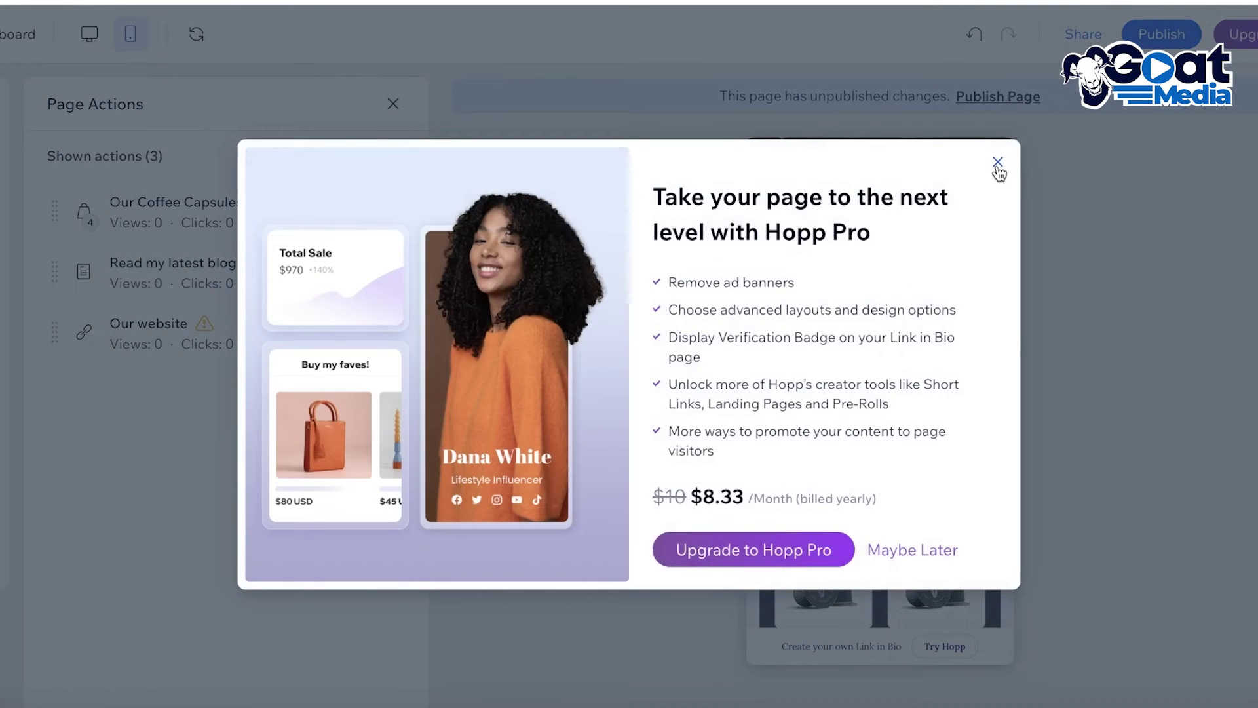
Dismiss the Pro offer and delete the Our Coffee Capsules and Read my latest blog post actions
{"action": "left_click", "coordinate": [996, 164]}
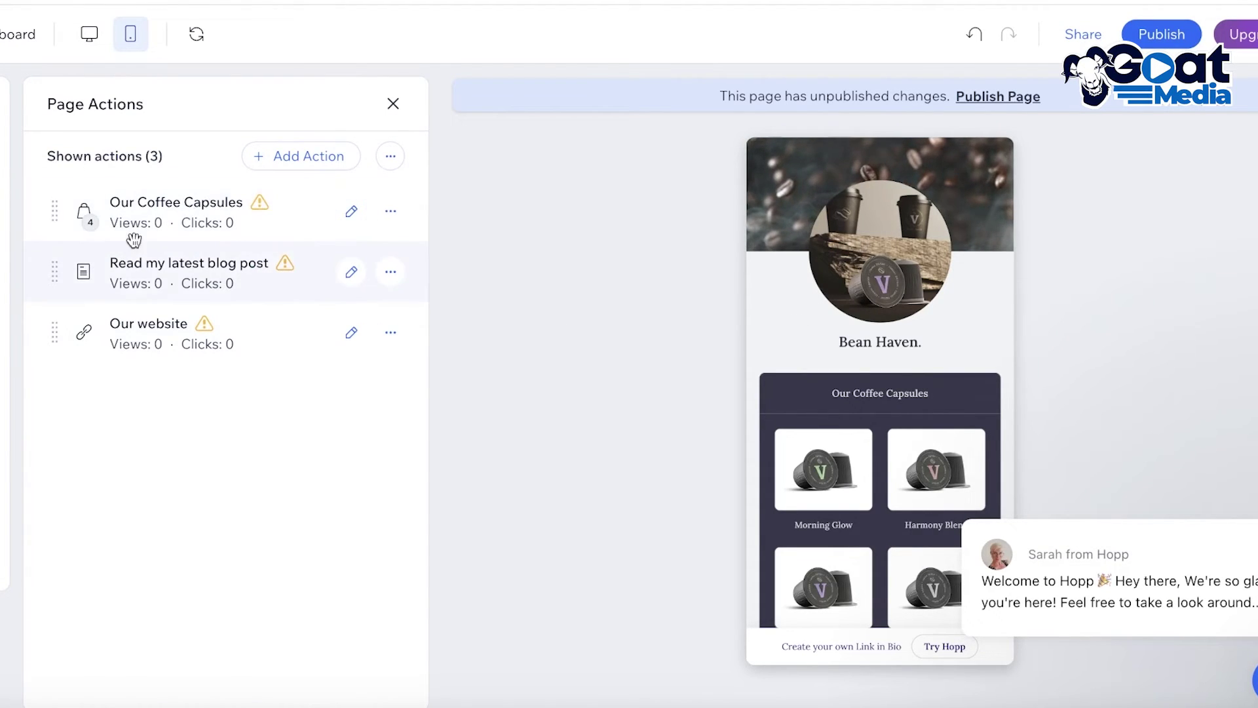
{"action": "left_click", "coordinate": [389, 212]}
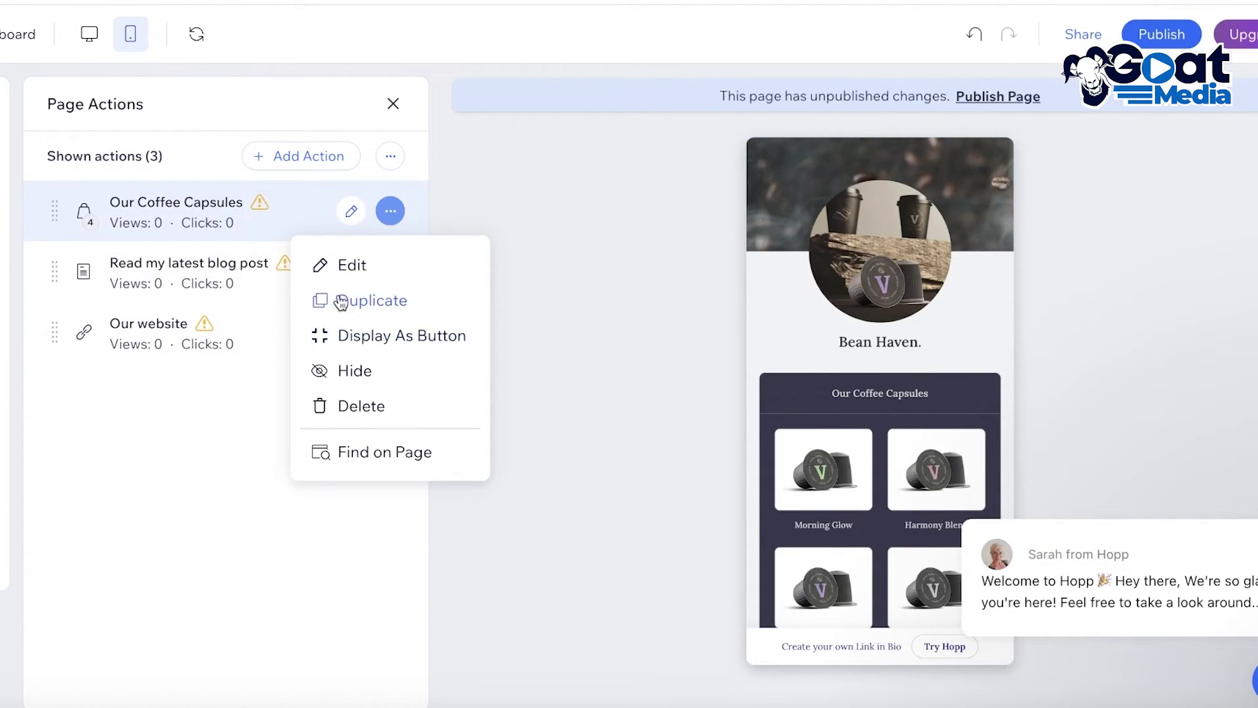
{"action": "left_click", "coordinate": [341, 402]}
{"action": "left_click", "coordinate": [812, 421]}
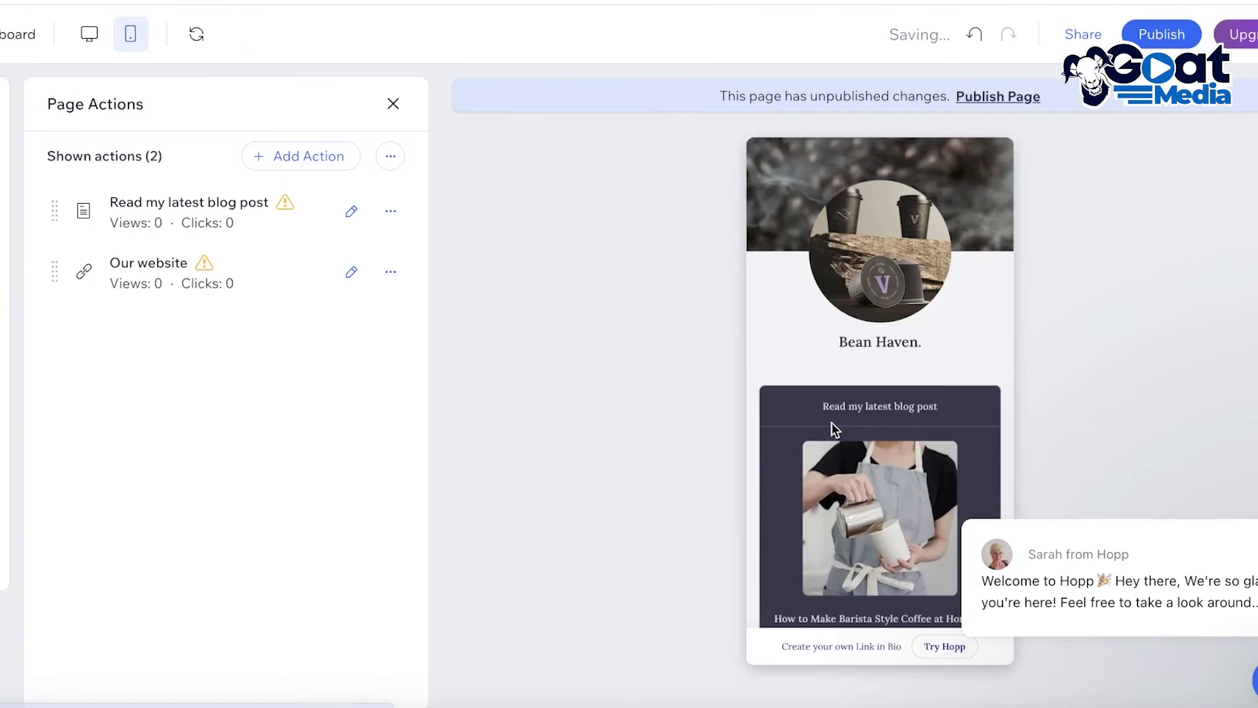
{"action": "left_click", "coordinate": [389, 212]}
{"action": "left_click", "coordinate": [393, 450]}
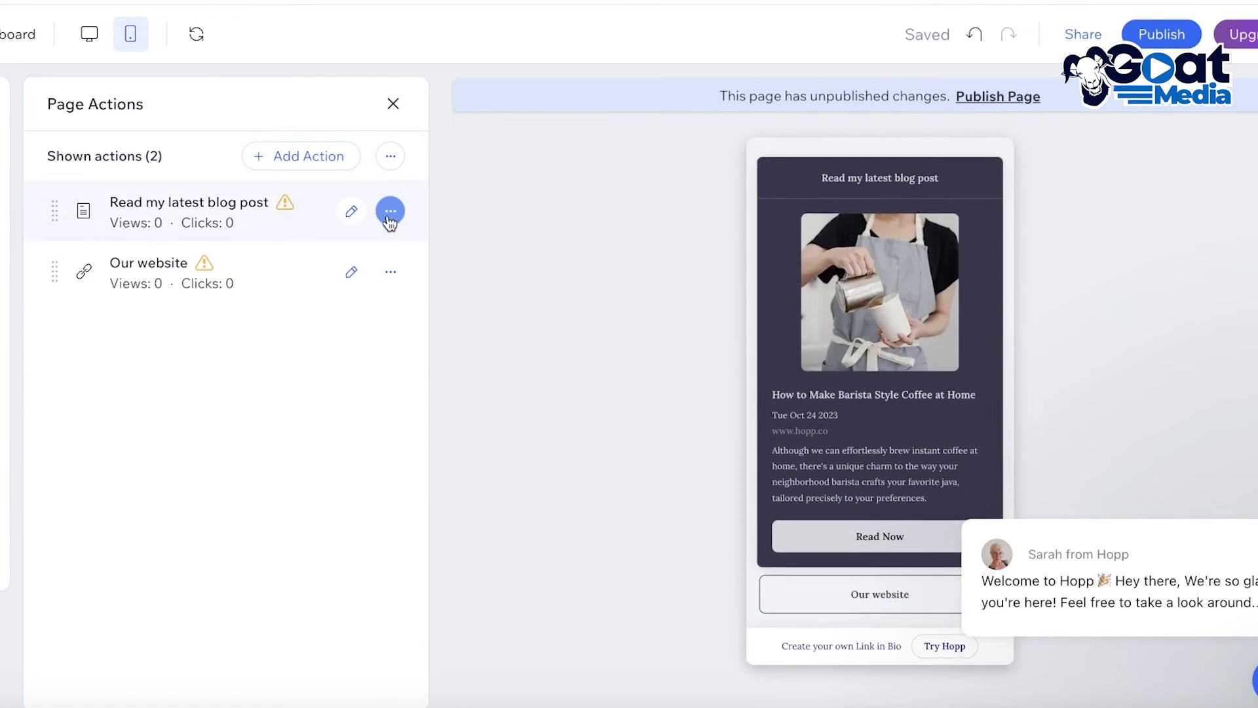
{"action": "left_click", "coordinate": [390, 210]}
{"action": "left_click", "coordinate": [347, 405]}
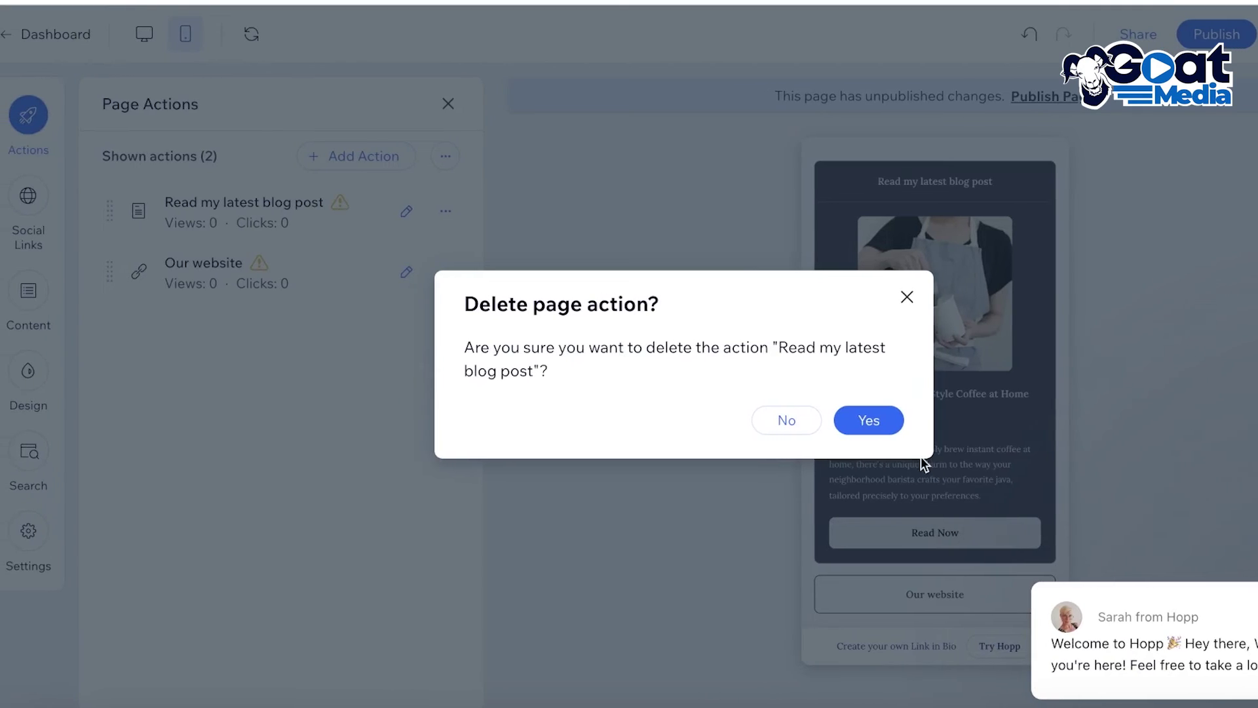
{"action": "left_click", "coordinate": [871, 422]}
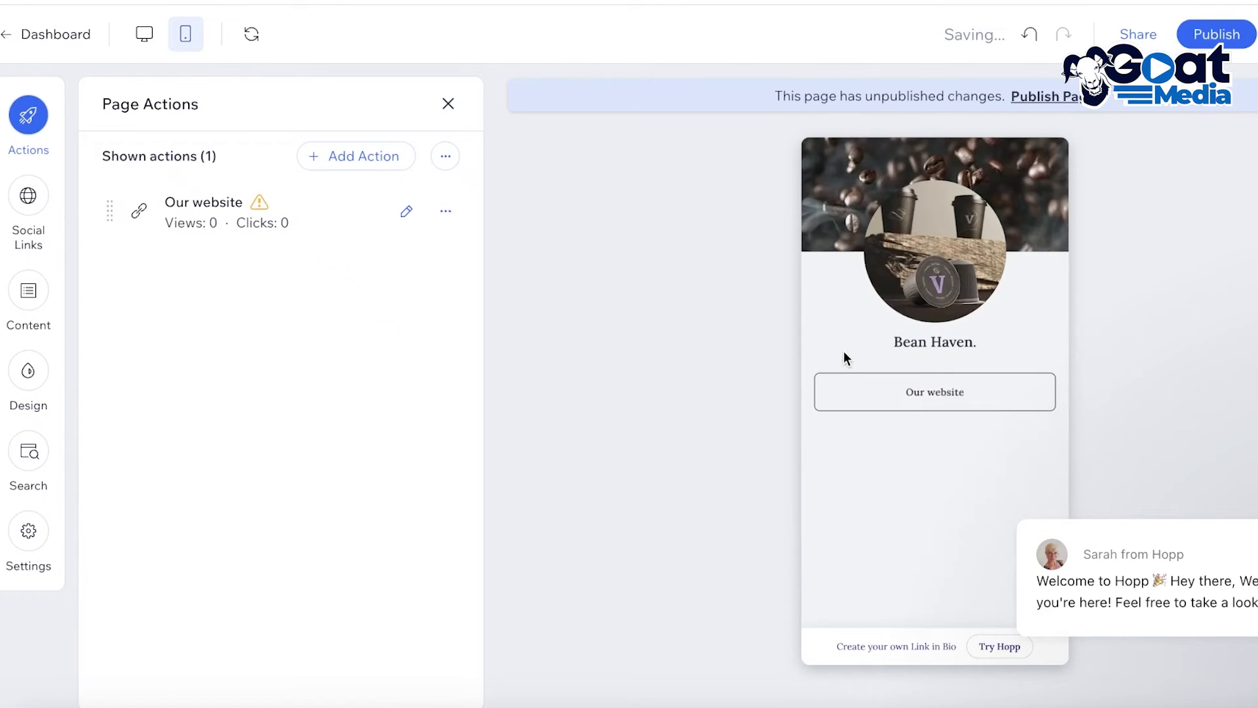
Add an Instagram social link with the account's username under Social Links
{"action": "left_click", "coordinate": [41, 204]}
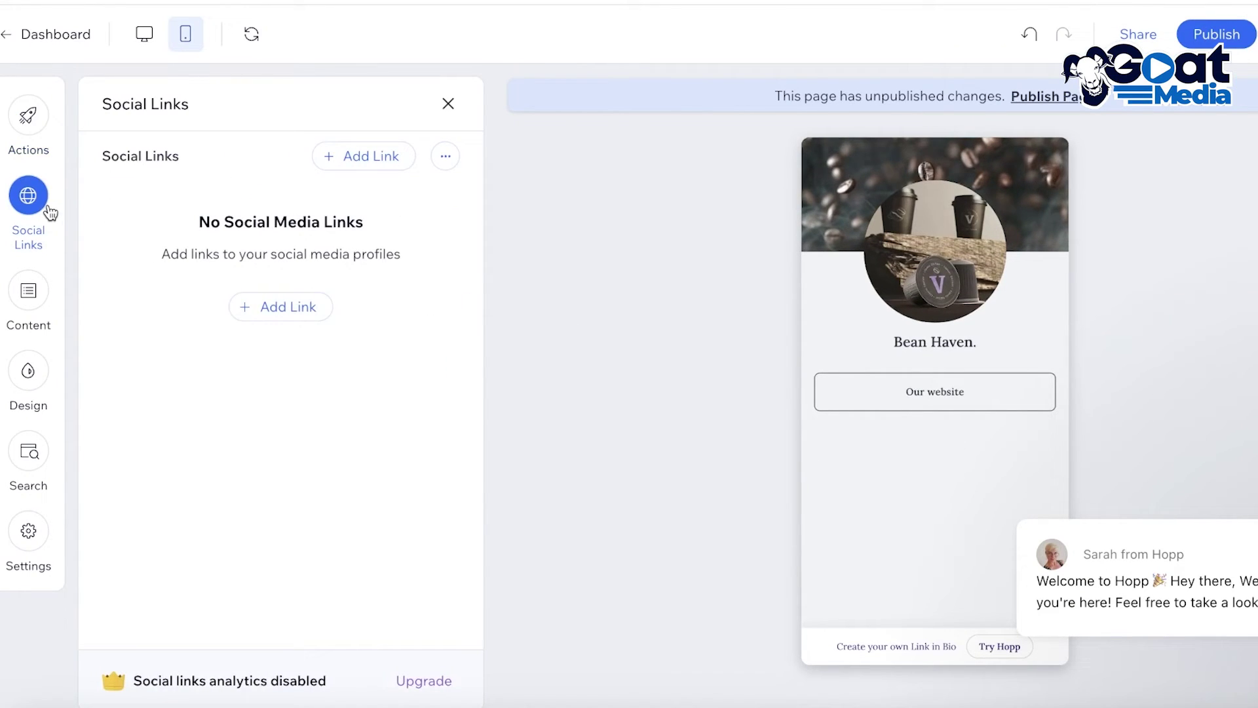
{"action": "left_click", "coordinate": [254, 307]}
{"action": "left_click", "coordinate": [242, 378]}
{"action": "left_click", "coordinate": [577, 371]}
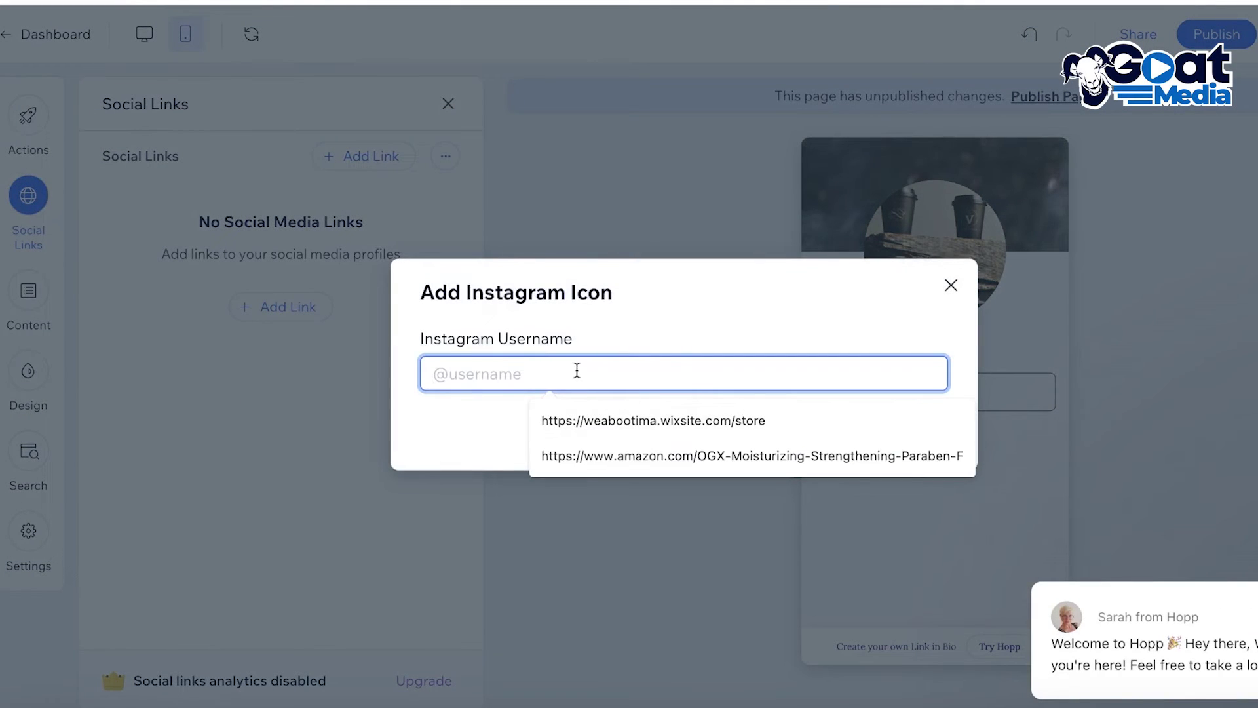
{"action": "type", "text": "@dogs"}
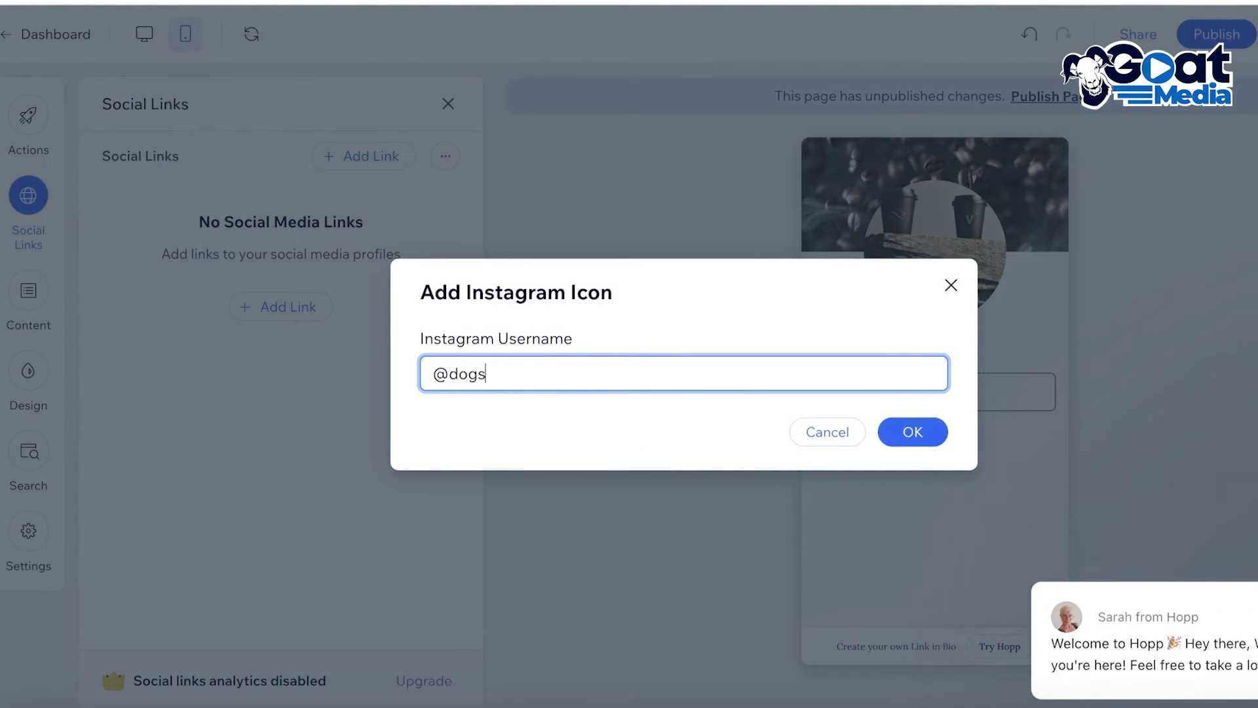
{"action": "left_click", "coordinate": [913, 434]}
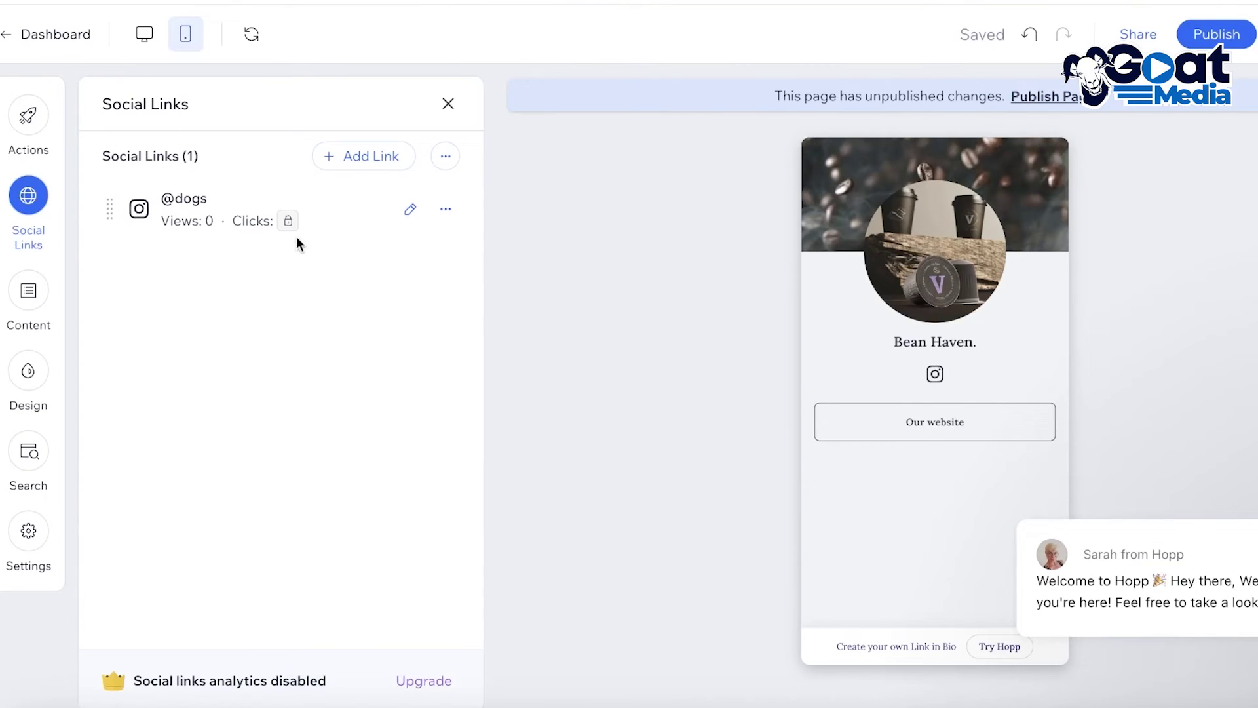
Inspect the Instagram link's options and the social network list without adding another
{"action": "left_click", "coordinate": [442, 211]}
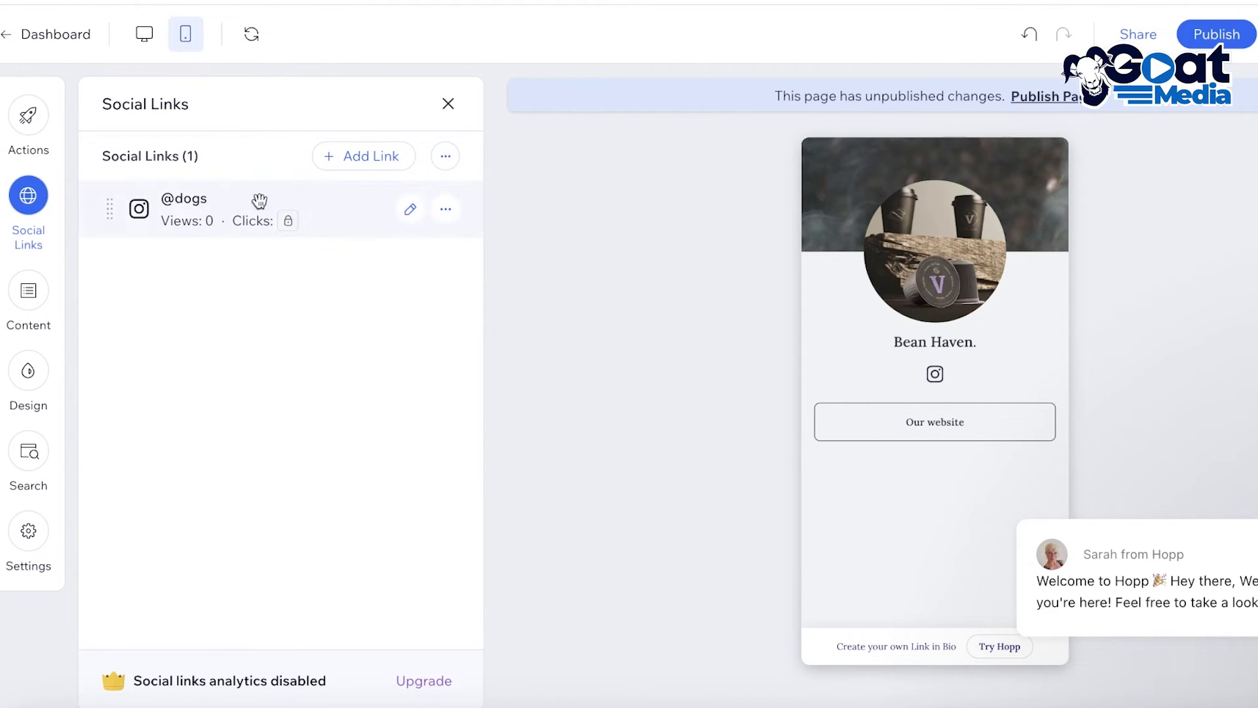
{"action": "left_click_drag", "start_coordinate": [169, 216], "coordinate": [262, 209]}
{"action": "left_click", "coordinate": [354, 158]}
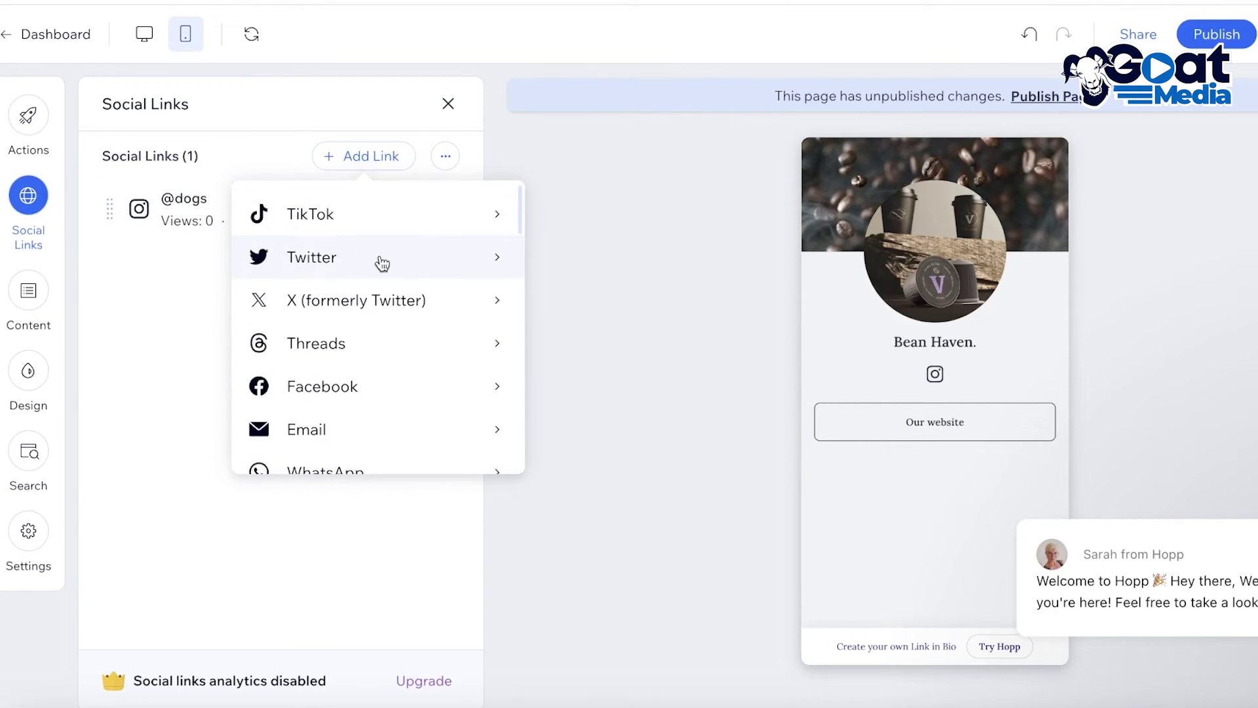
{"action": "scroll", "coordinate": [303, 379], "scroll_direction": "down", "scroll_amount": 3}
{"action": "left_click", "coordinate": [160, 363]}
Check the Content and Design panels, toggling the profile picture off and on, then leave the editor
{"action": "left_click", "coordinate": [36, 299]}
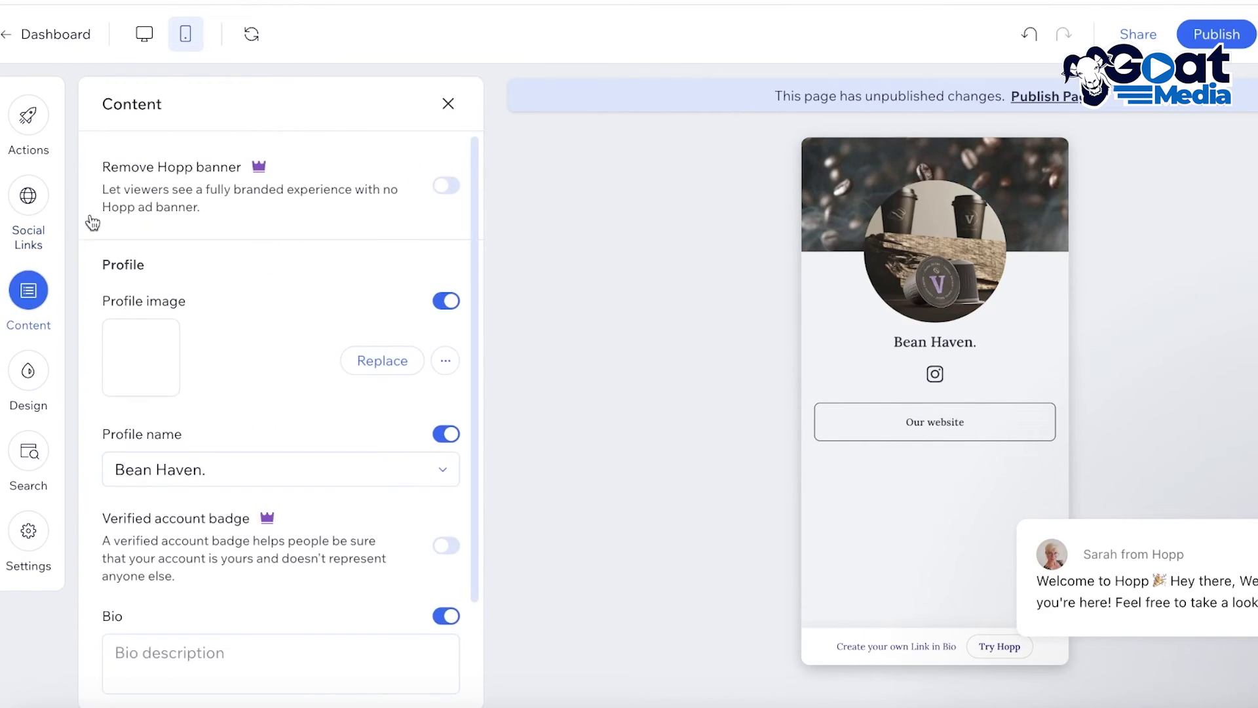
{"action": "left_click", "coordinate": [445, 302]}
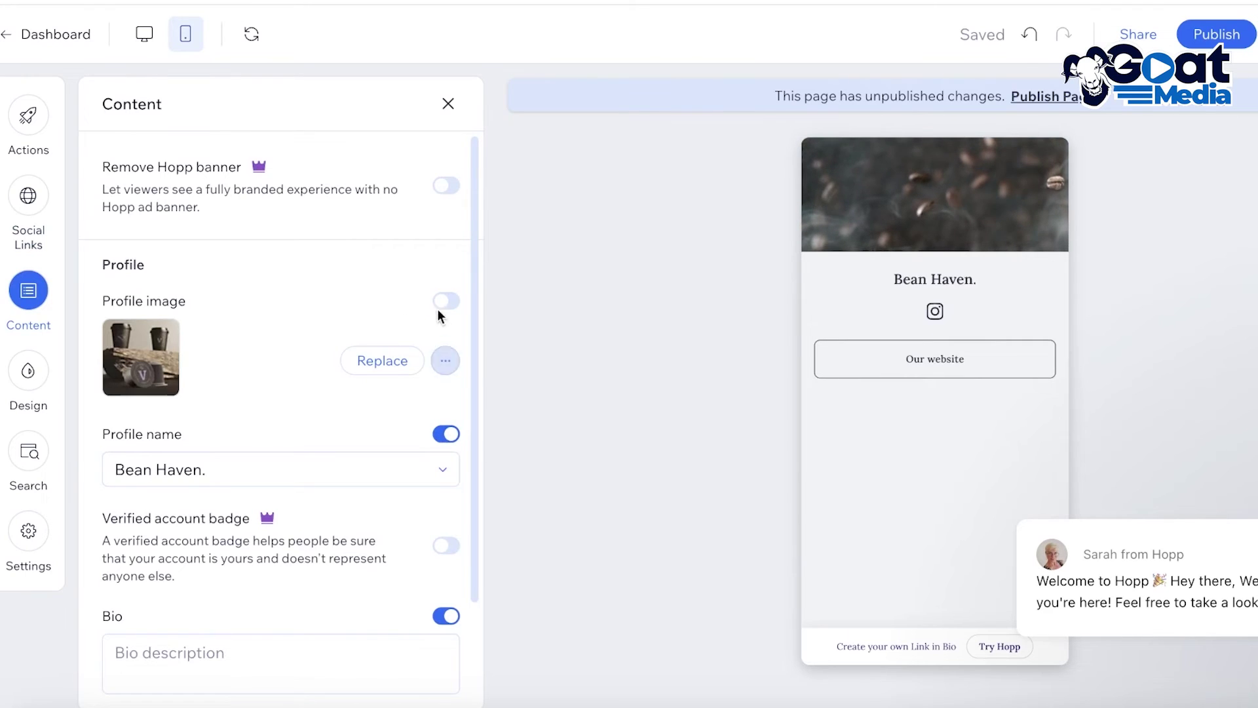
{"action": "left_click", "coordinate": [446, 302]}
{"action": "left_click", "coordinate": [32, 372]}
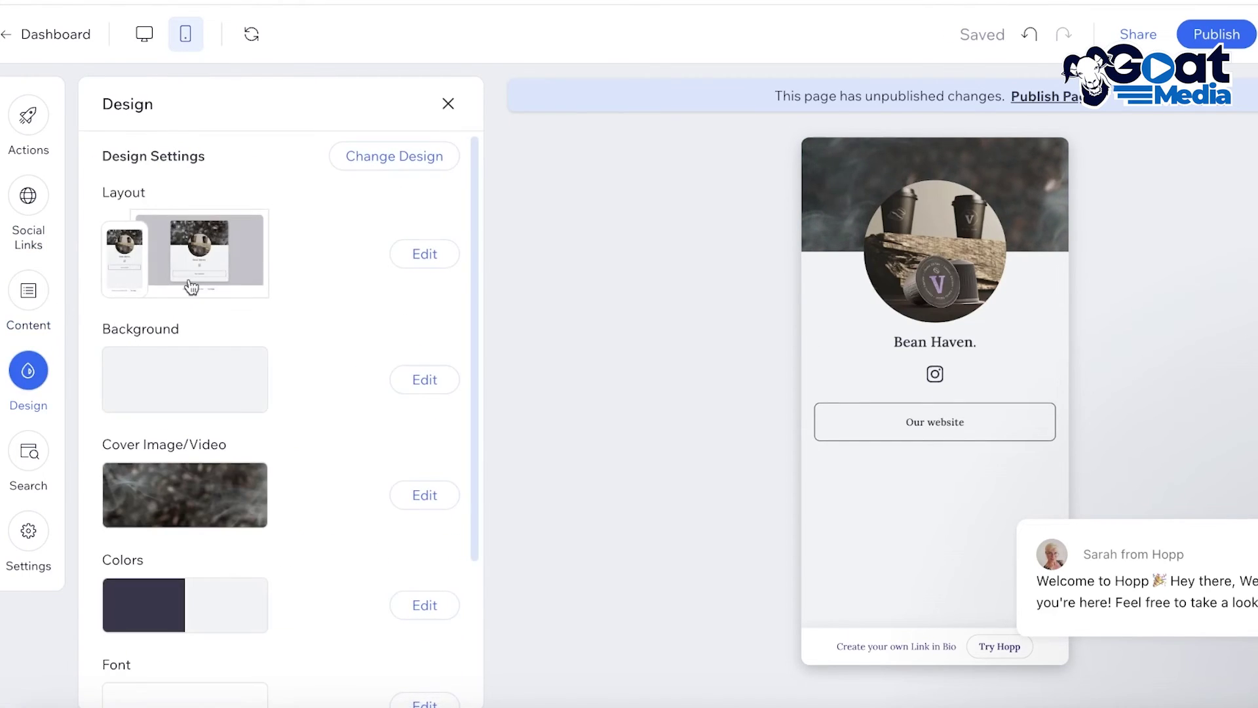
{"action": "scroll", "coordinate": [190, 283], "scroll_direction": "down", "scroll_amount": 3}
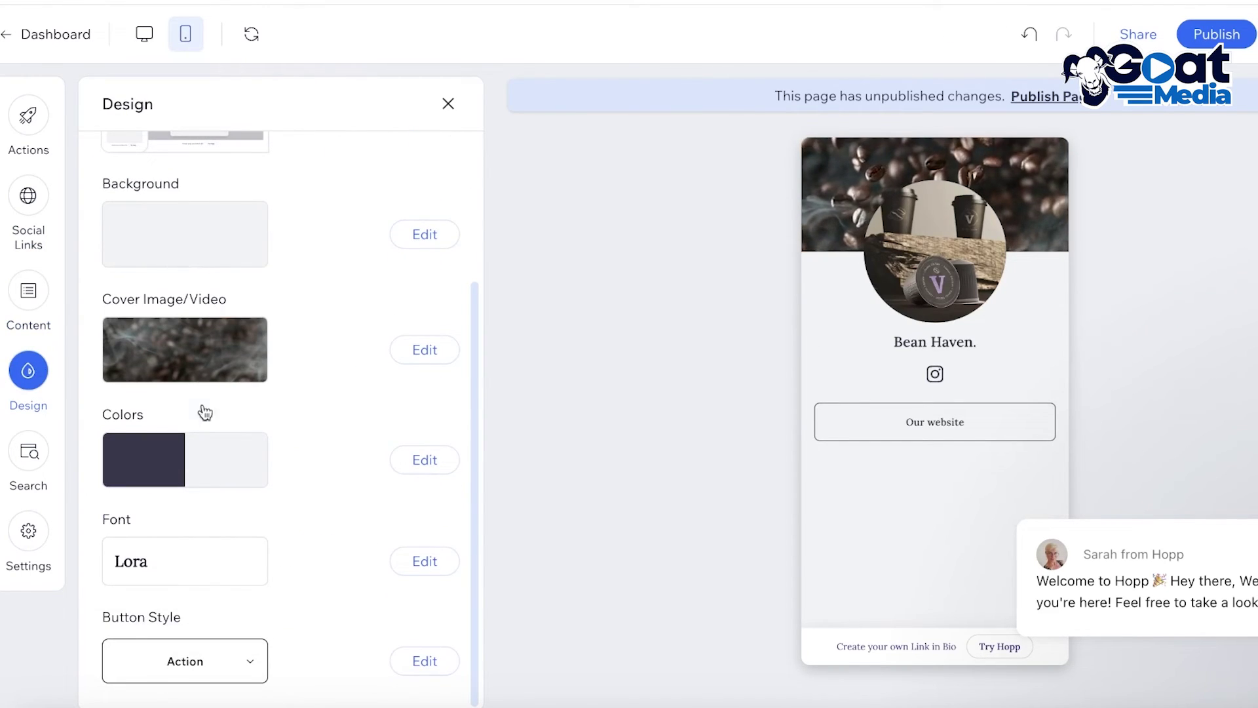
{"action": "scroll", "coordinate": [320, 443], "scroll_direction": "up", "scroll_amount": 3}
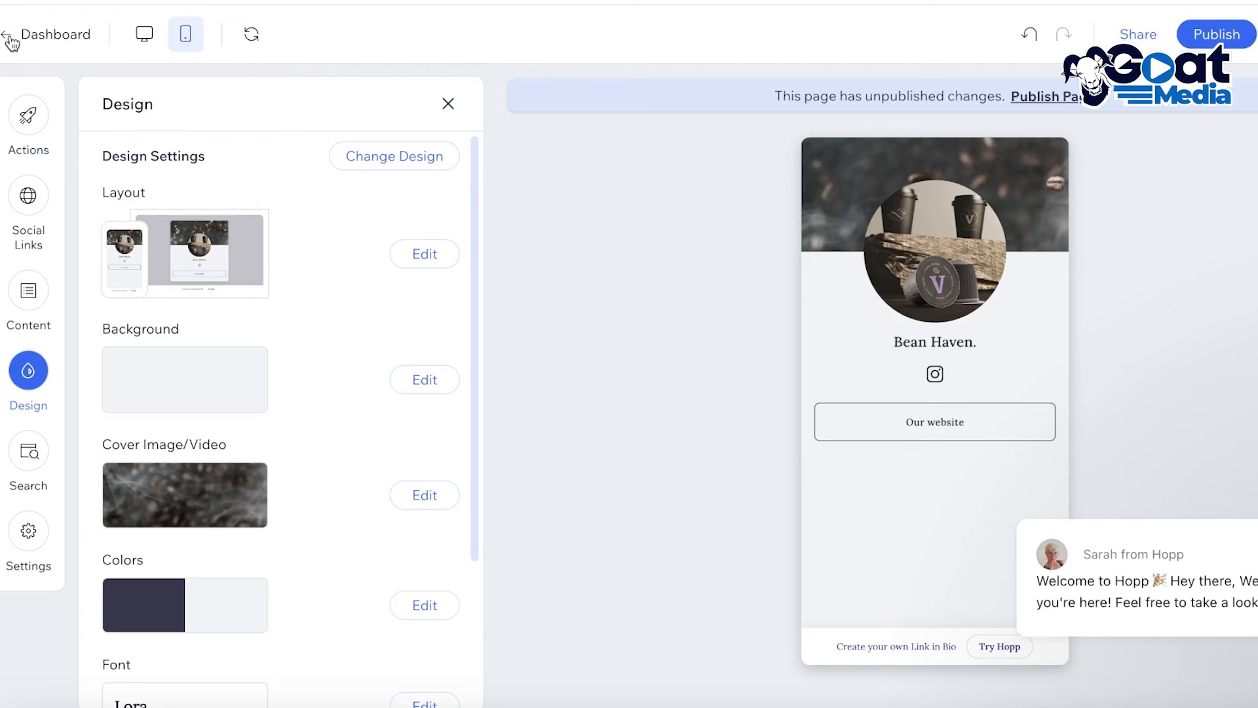
{"action": "scroll", "coordinate": [11, 42], "scroll_direction": "right", "scroll_amount": 3}
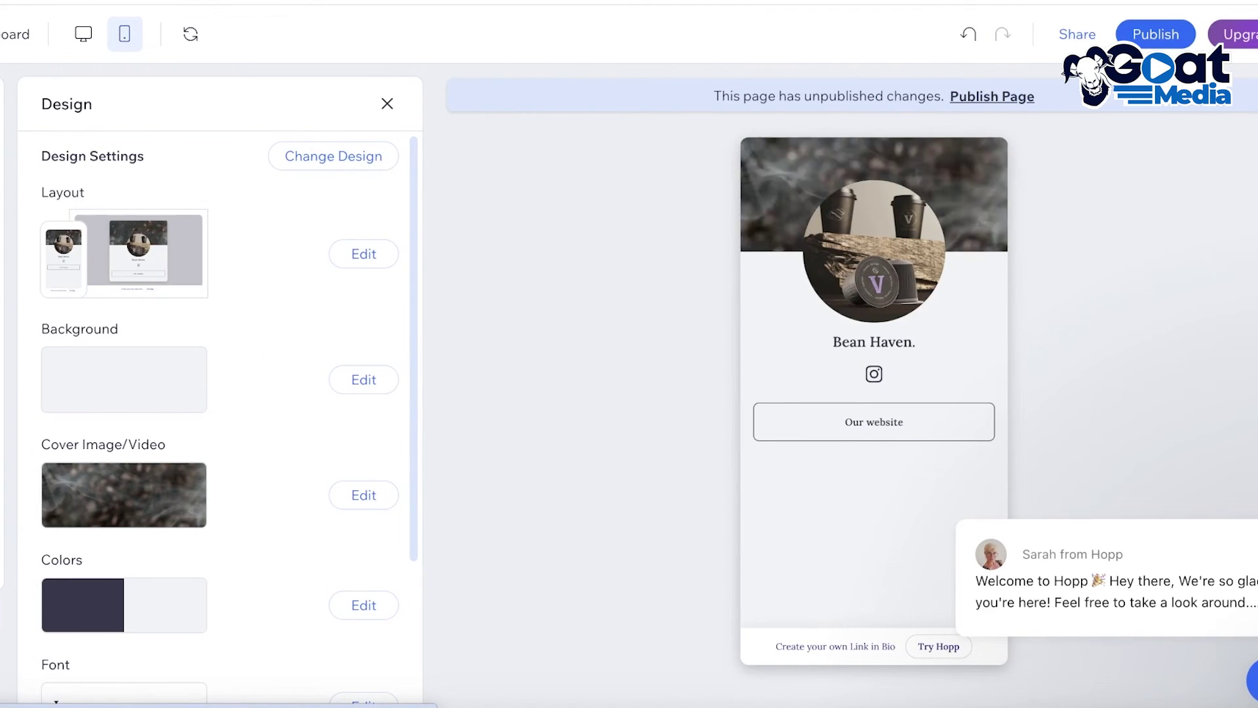
{"action": "left_click", "coordinate": [13, 34]}
Leave Hopp unpublished, scan the Koji homepage to its footer, and open Templates
{"action": "left_click", "coordinate": [772, 413]}
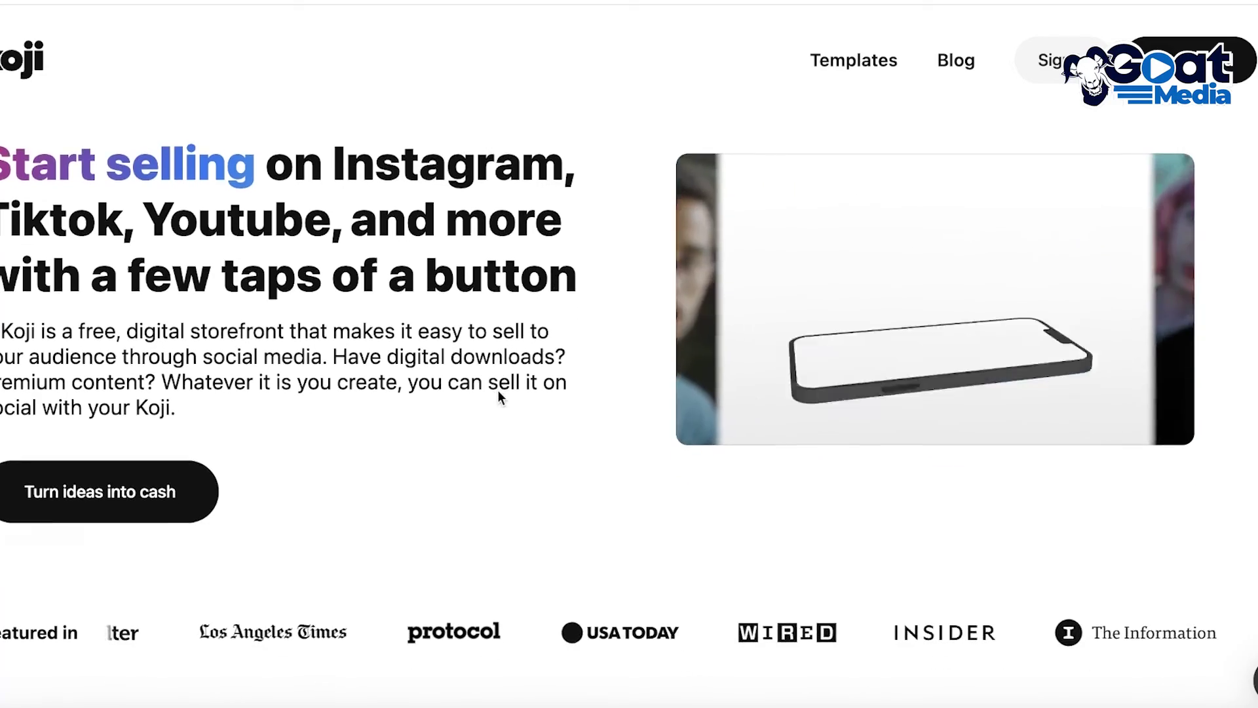
{"action": "scroll", "coordinate": [498, 391], "scroll_direction": "down", "scroll_amount": 20}
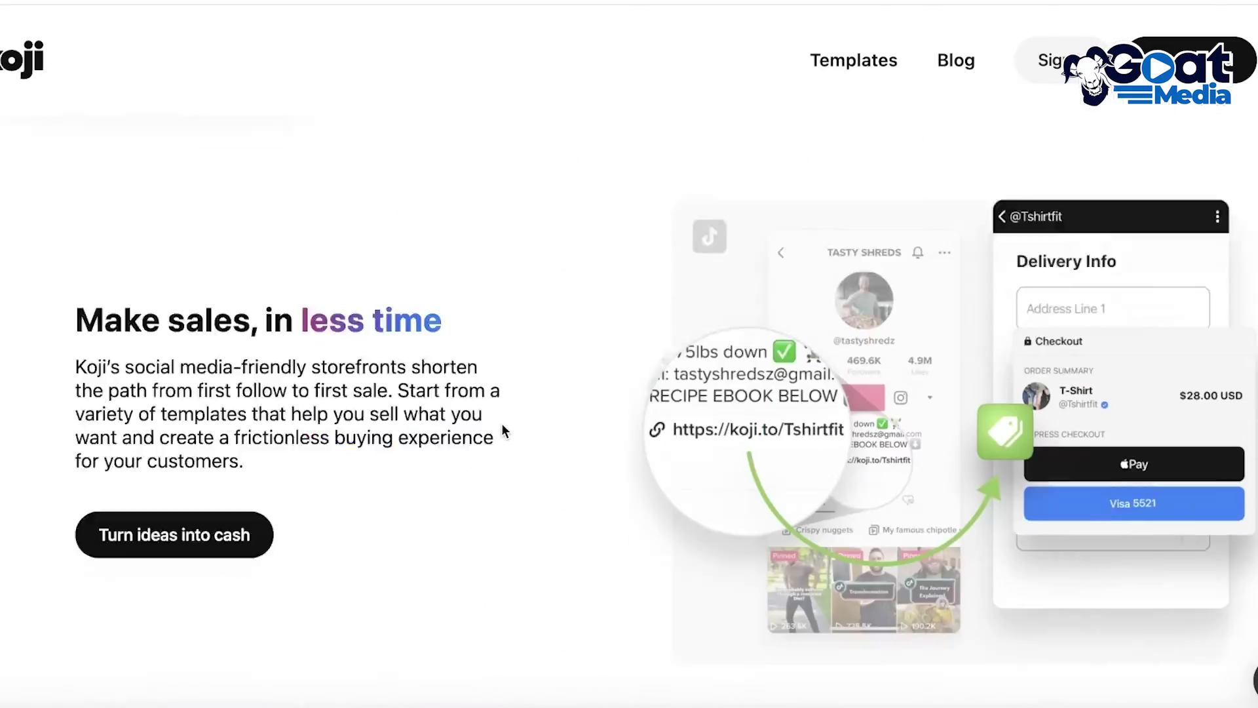
{"action": "scroll", "coordinate": [498, 432], "scroll_direction": "down", "scroll_amount": 4}
{"action": "scroll", "coordinate": [475, 399], "scroll_direction": "up", "scroll_amount": 8}
{"action": "scroll", "coordinate": [484, 408], "scroll_direction": "down", "scroll_amount": 8}
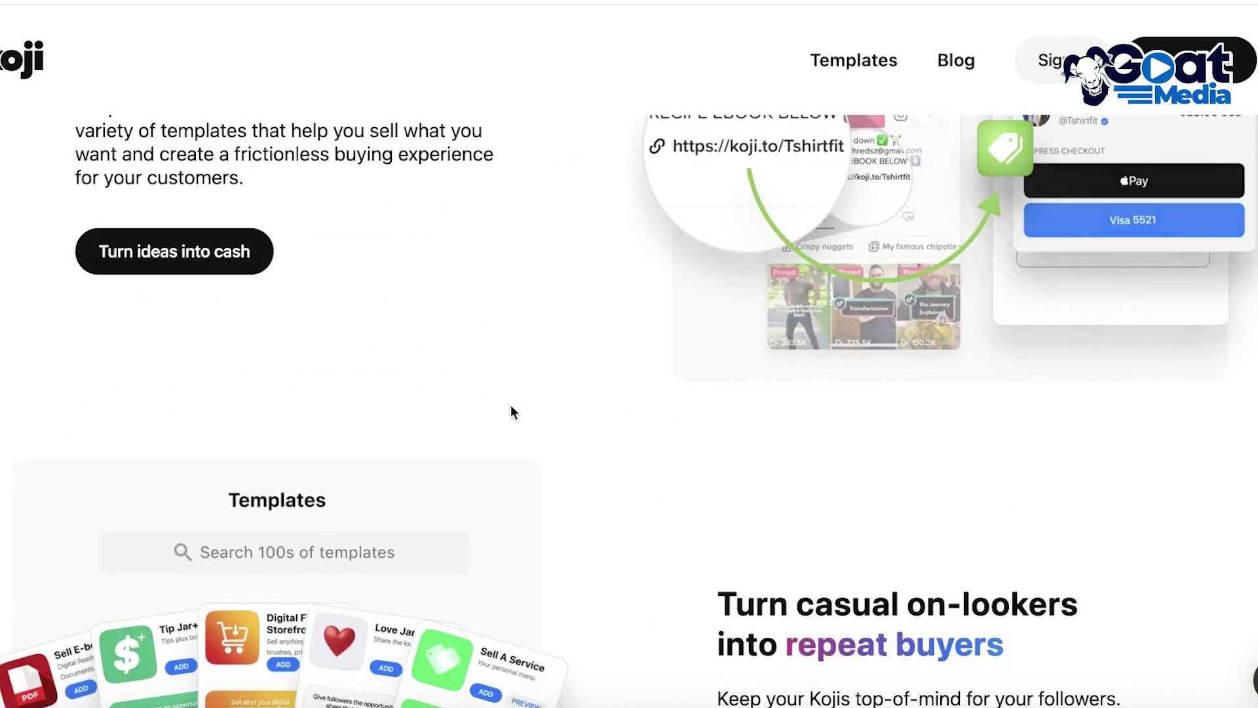
{"action": "scroll", "coordinate": [512, 408], "scroll_direction": "down", "scroll_amount": 12}
{"action": "scroll", "coordinate": [522, 450], "scroll_direction": "down", "scroll_amount": 6}
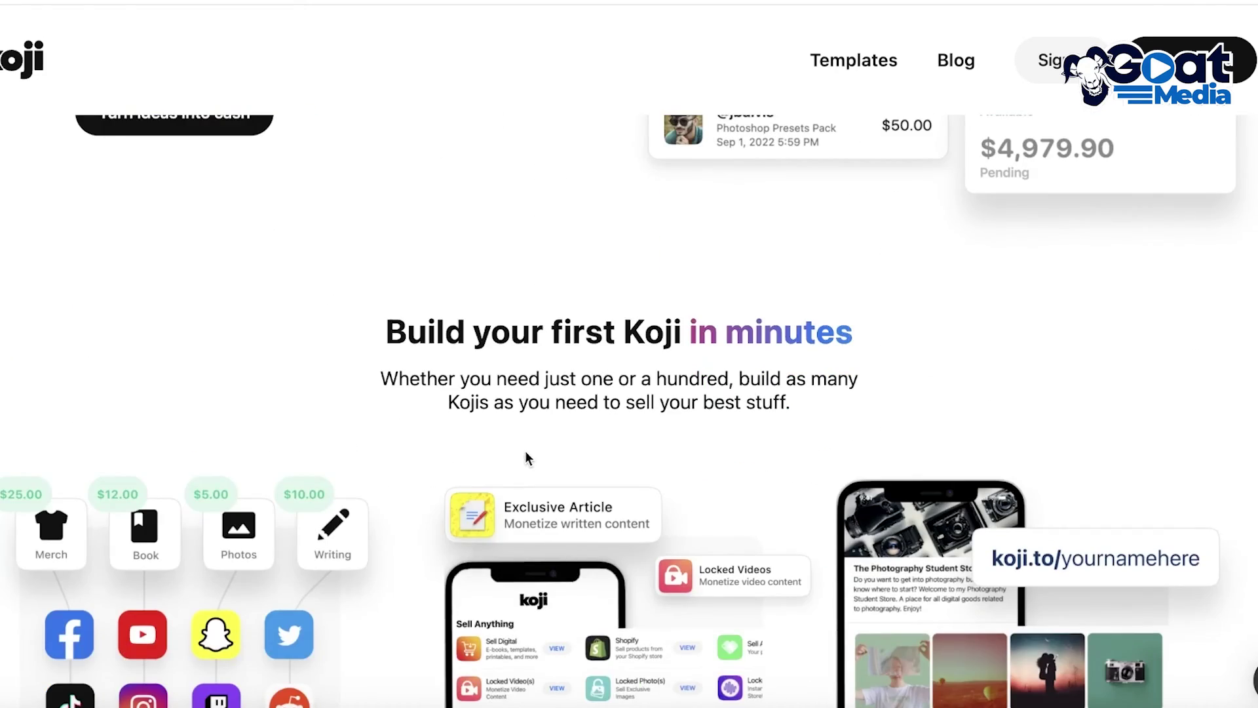
{"action": "scroll", "coordinate": [526, 452], "scroll_direction": "down", "scroll_amount": 10}
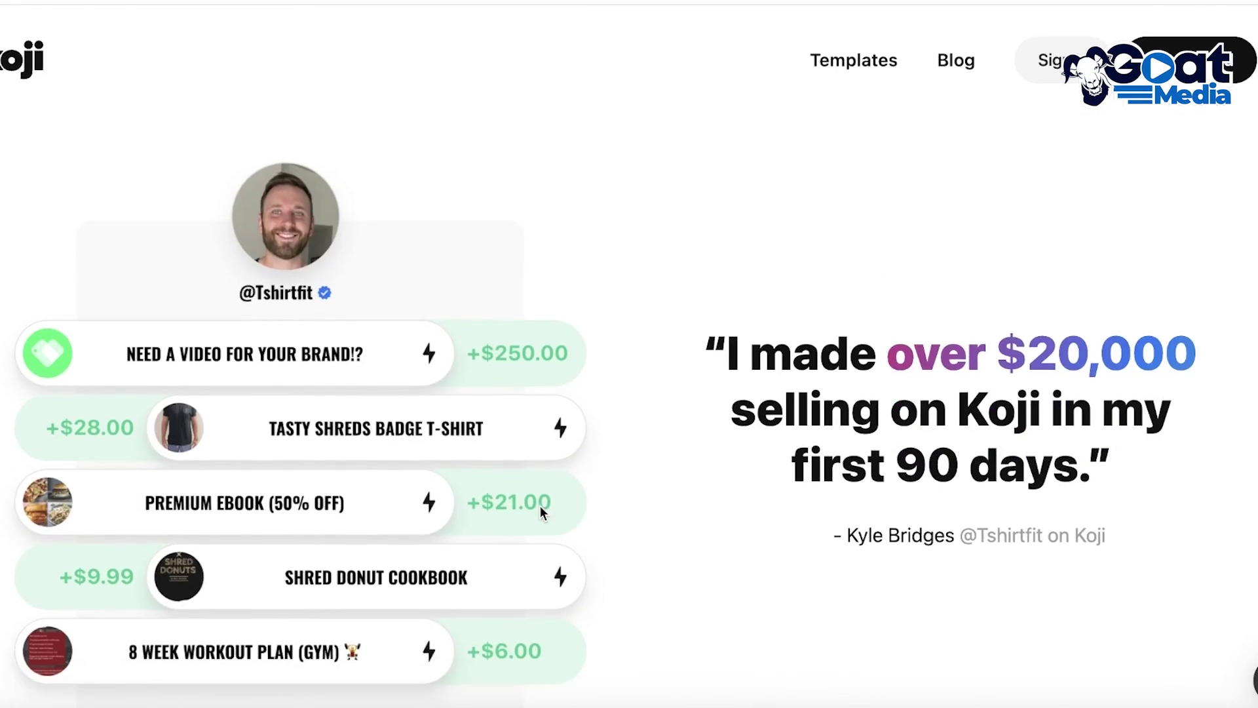
{"action": "scroll", "coordinate": [540, 505], "scroll_direction": "down", "scroll_amount": 10}
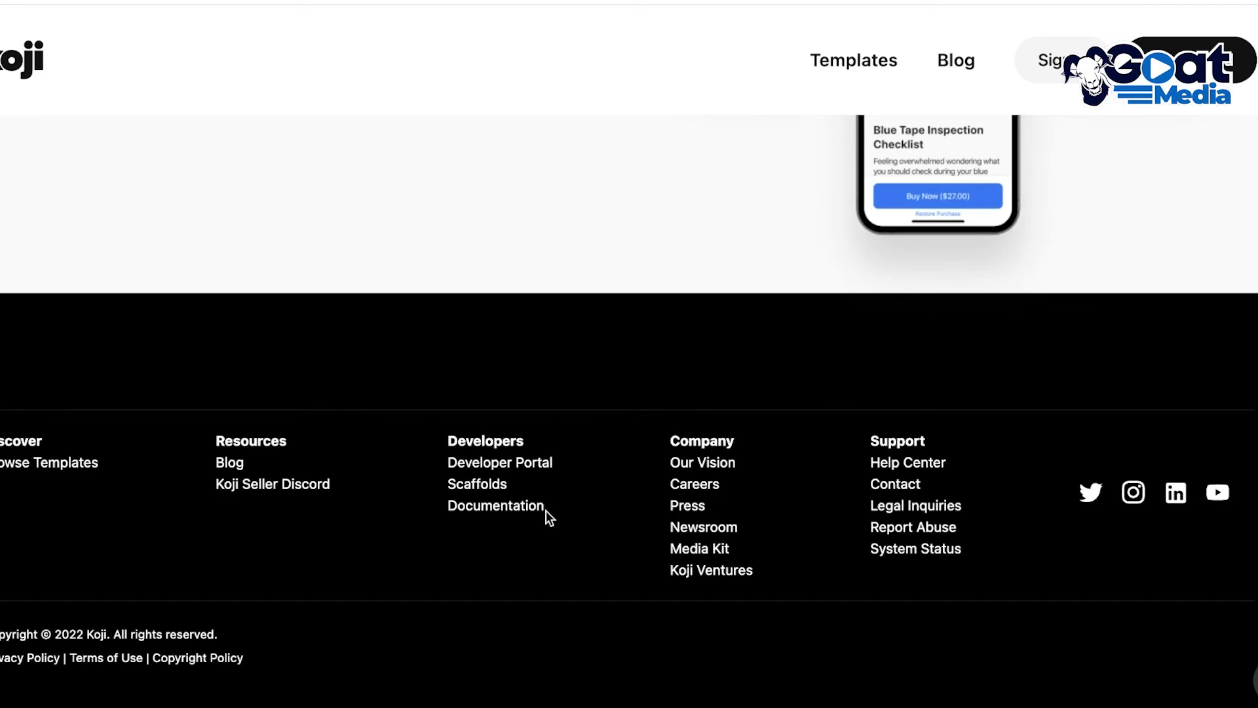
{"action": "scroll", "coordinate": [546, 509], "scroll_direction": "up", "scroll_amount": 20}
{"action": "left_click", "coordinate": [833, 61]}
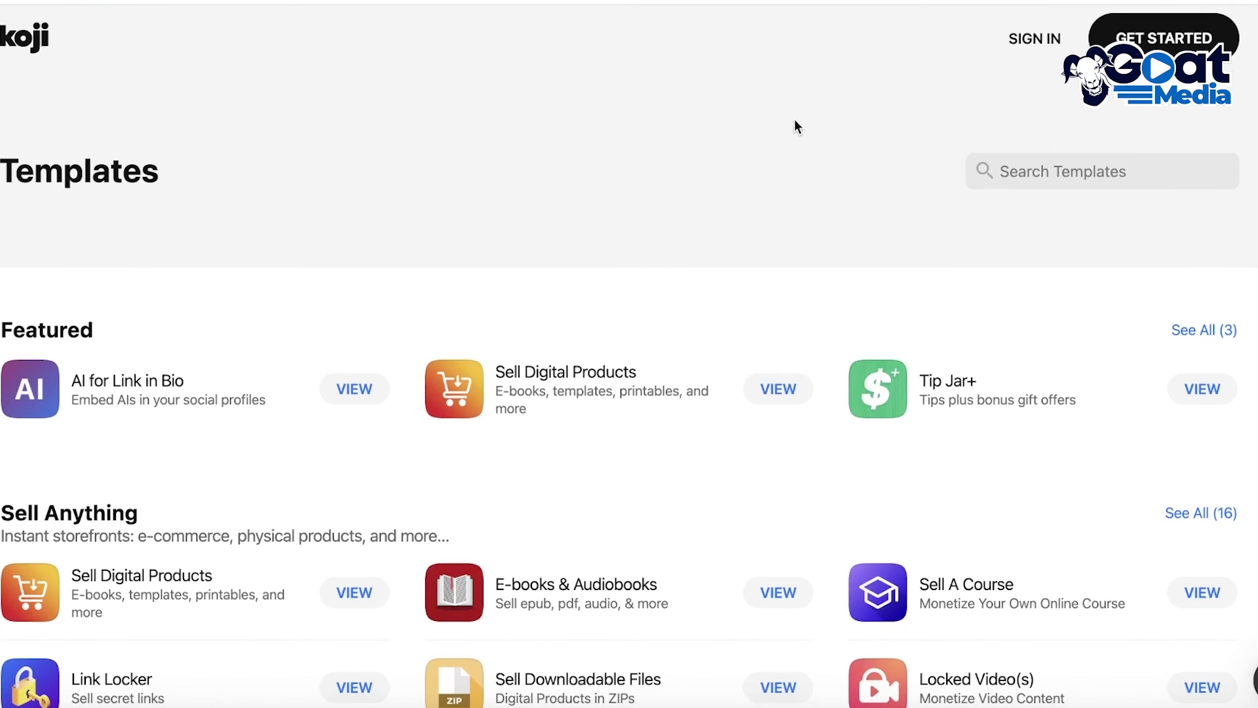
{"action": "scroll", "coordinate": [335, 168], "scroll_direction": "down", "scroll_amount": 4}
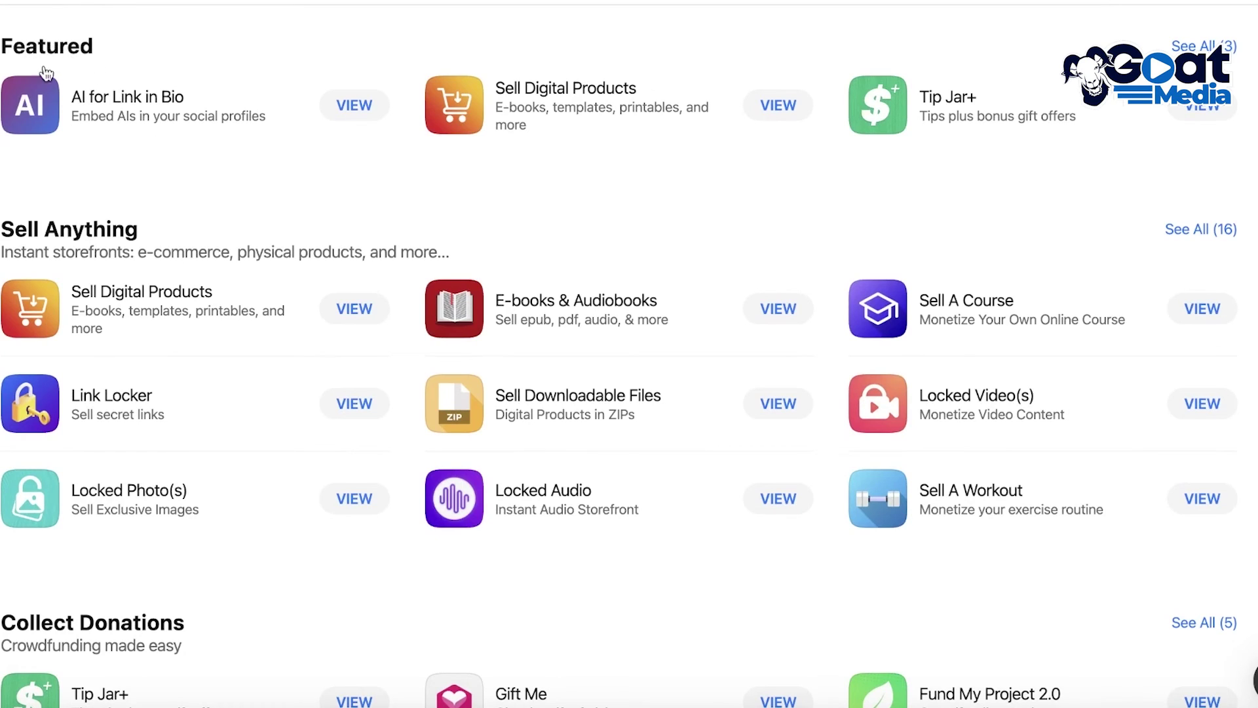